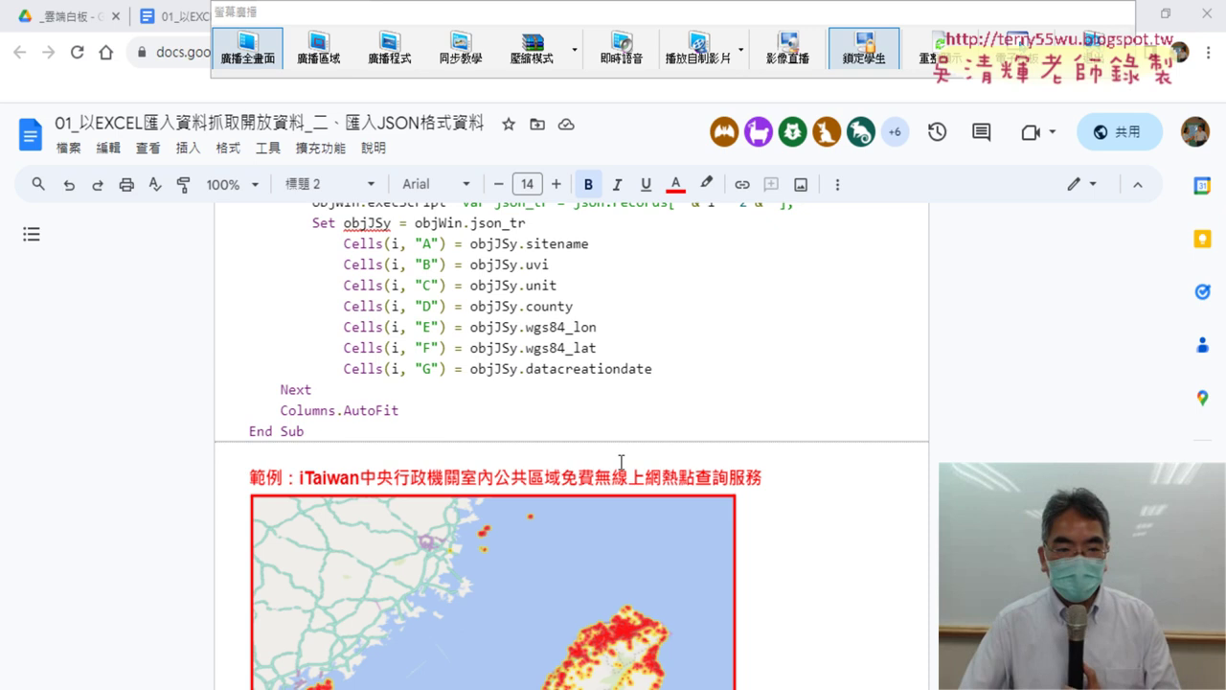
Step: Scroll past the hotspot map, mark iTaiwan in the heading, and reach the dataset link and JSON_WIFI code
scroll(673, 428, down, 3)
drag(300, 287, 359, 287)
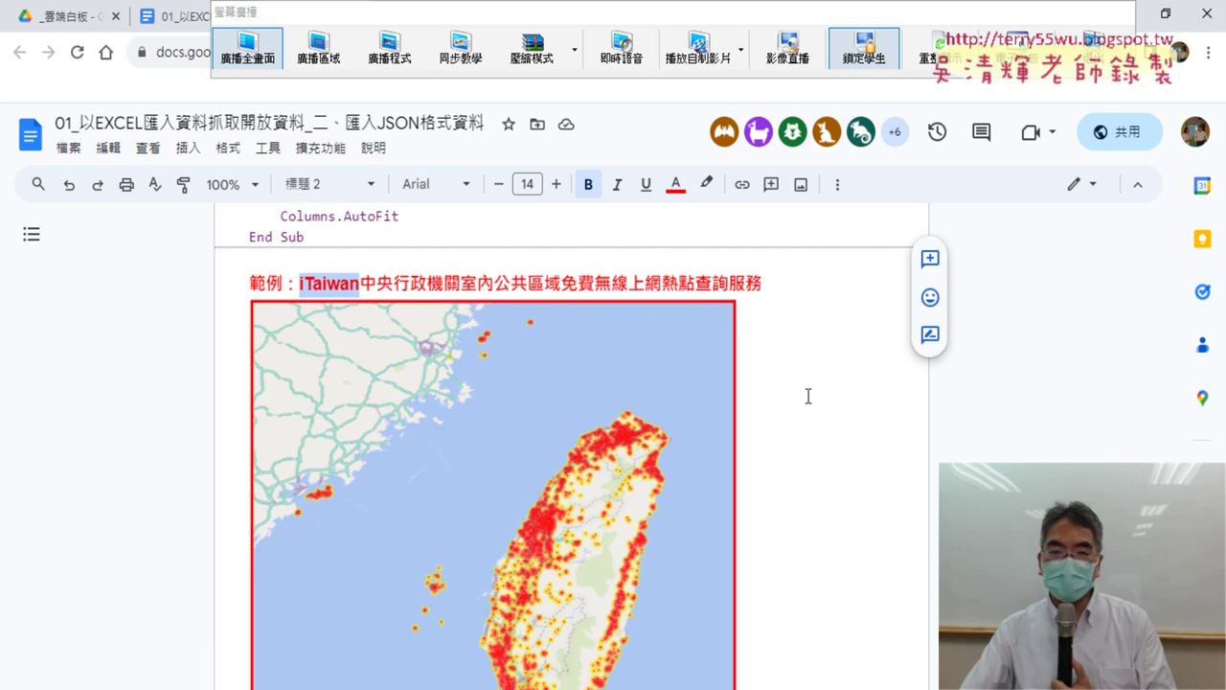
scroll(808, 395, down, 5)
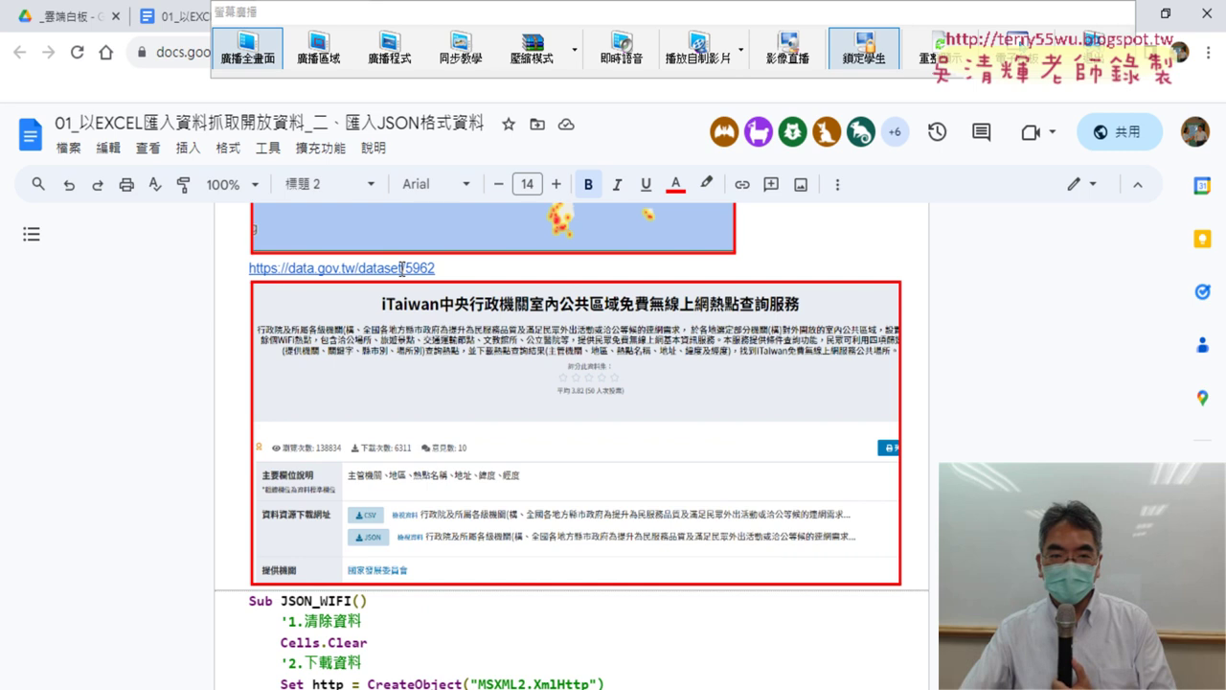
Step: Follow the doc link to data.gov.tw dataset 5962 and view its JSON resource details
click(400, 269)
click(393, 295)
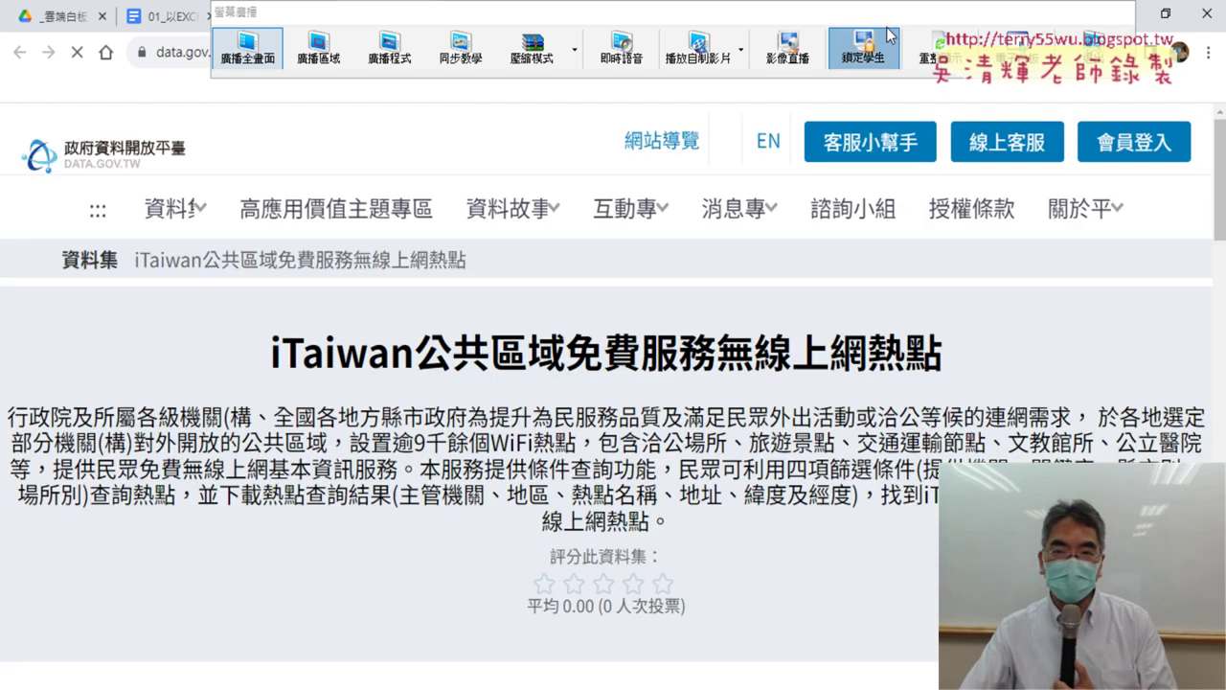
mouse_move(878, 16)
mouse_down()
mouse_move(830, 26)
mouse_move(791, 598)
mouse_up()
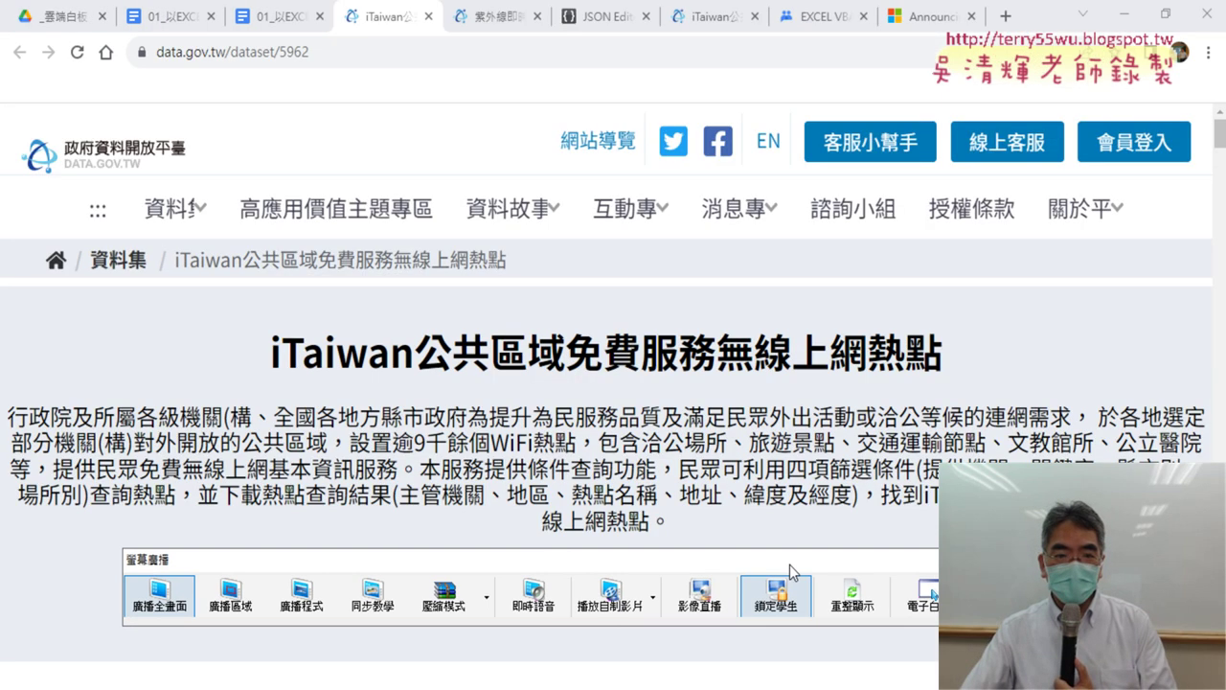
scroll(738, 362, down, 3)
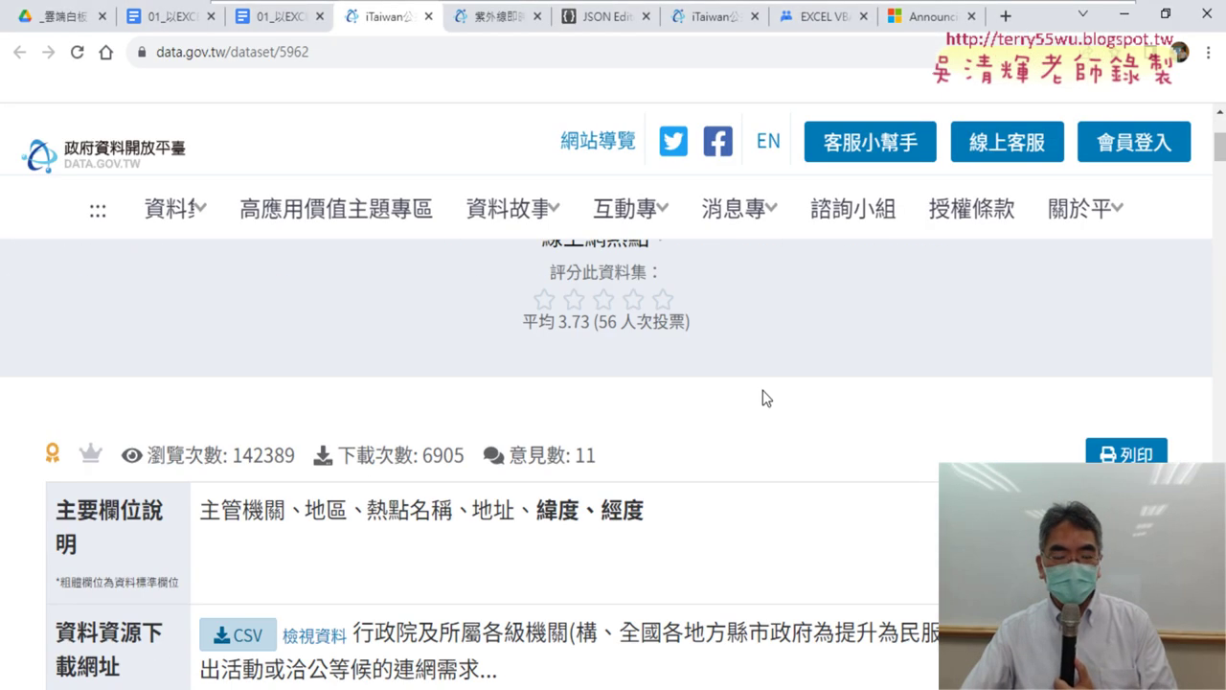
scroll(763, 388, down, 3)
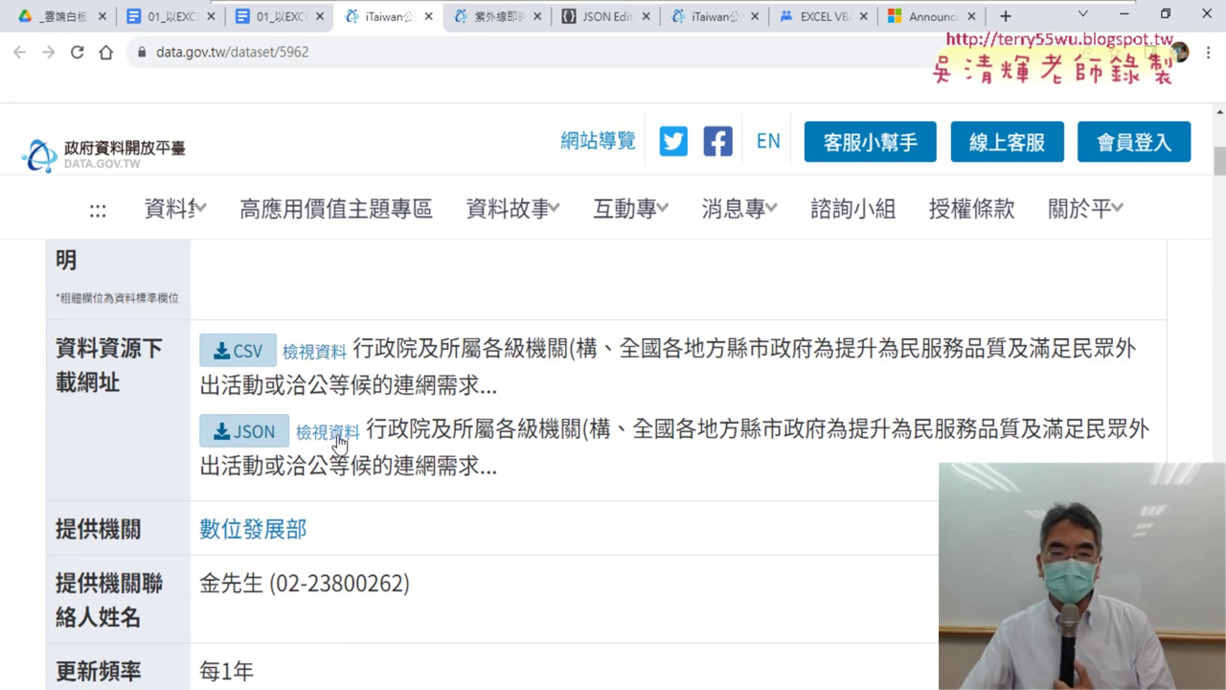
click(328, 432)
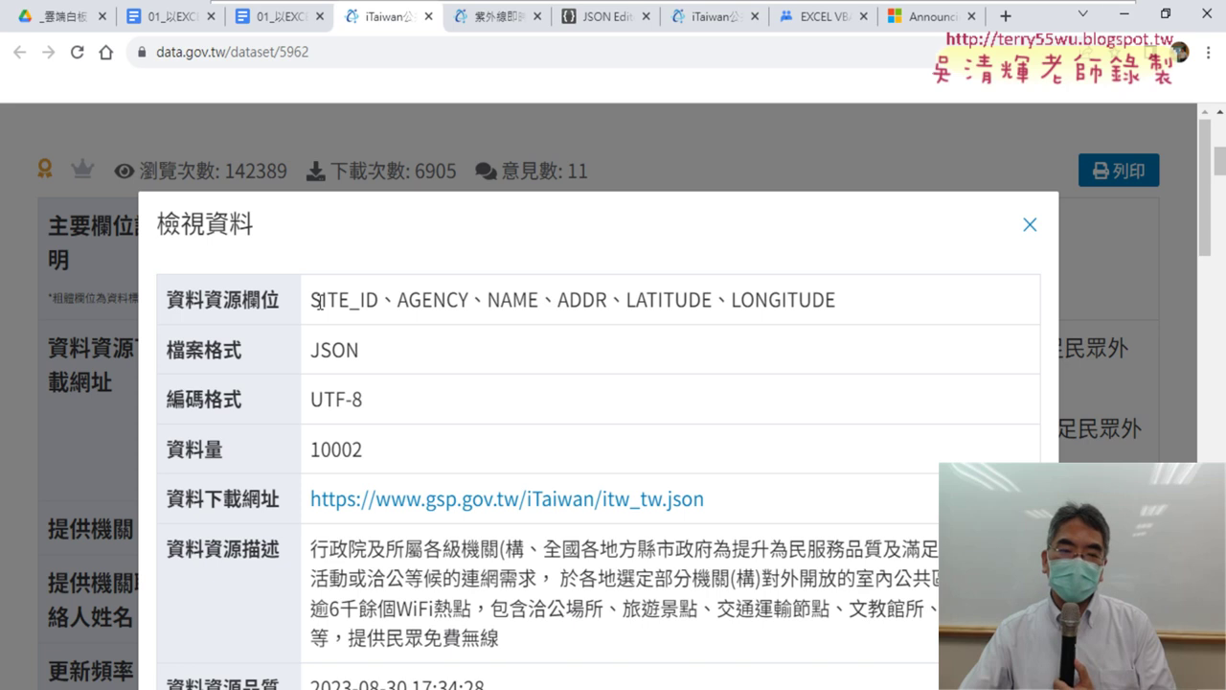
Step: Highlight the field names SITE_ID, AGENCY, NAME and ADDR in the JSON resource details
drag(314, 300, 380, 300)
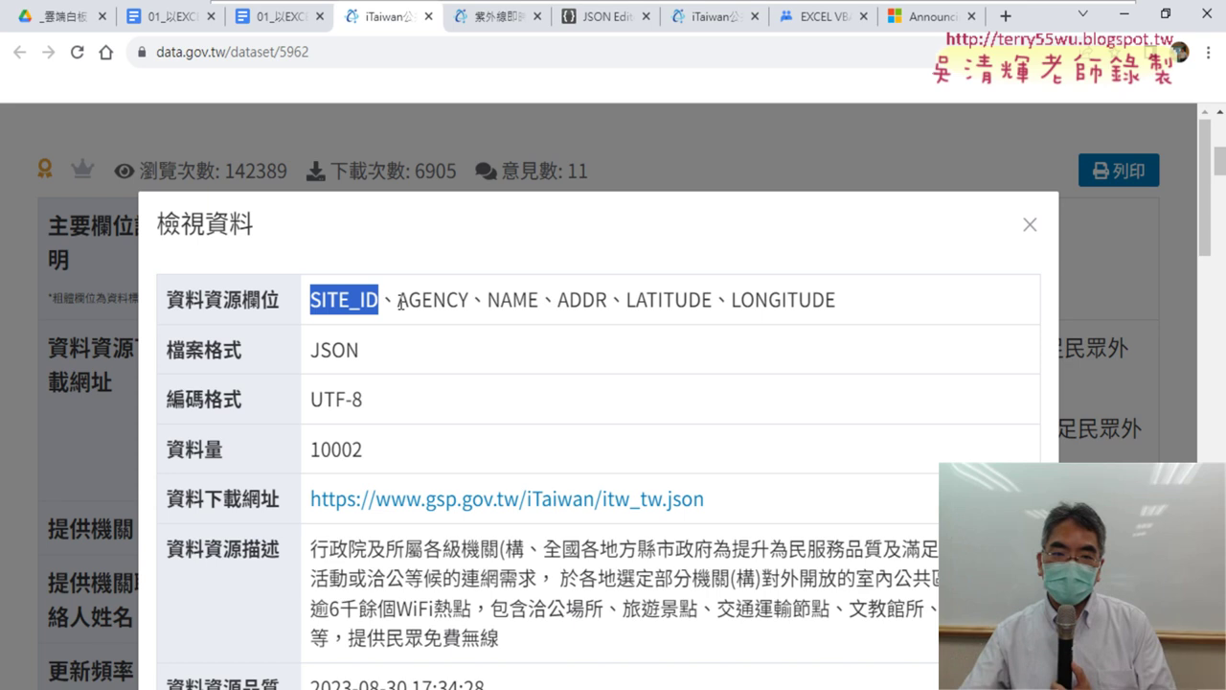
drag(398, 301, 476, 308)
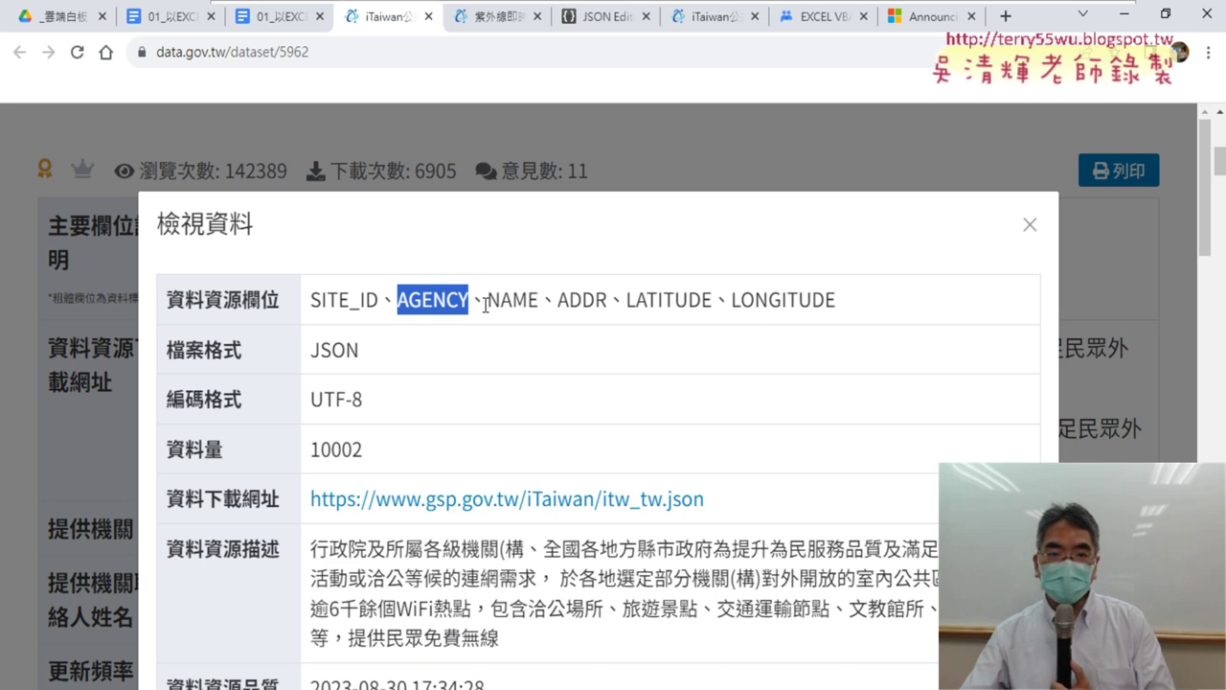
drag(488, 301, 544, 293)
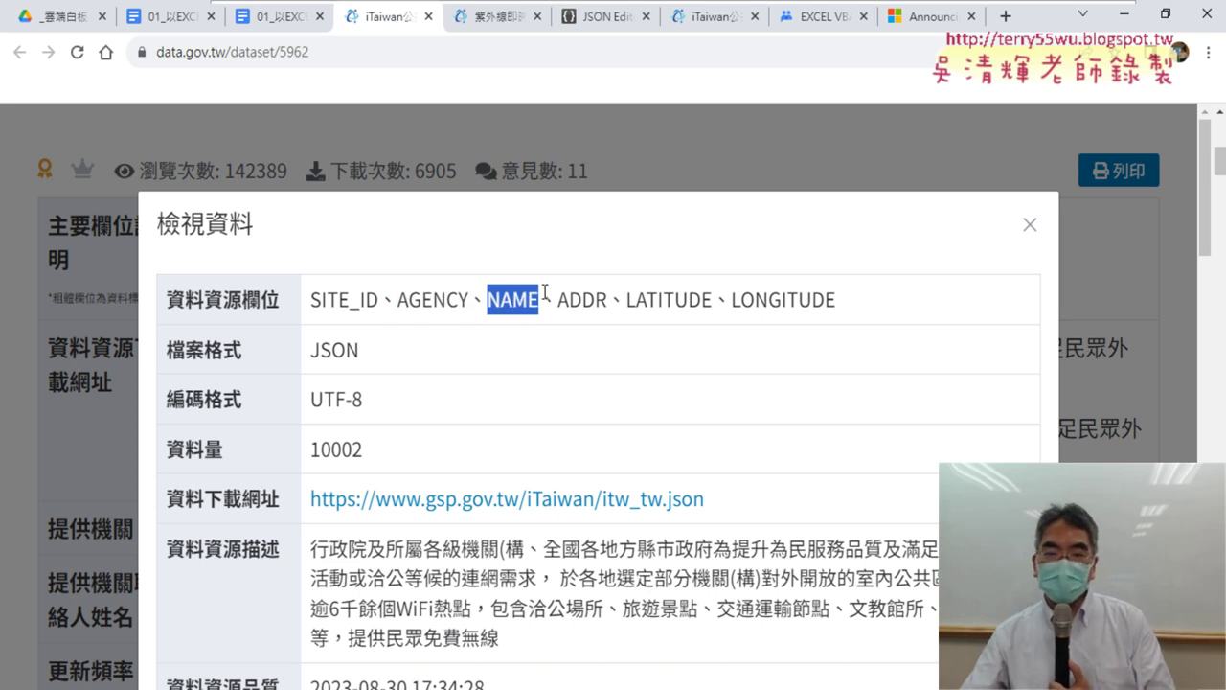
drag(559, 299, 616, 298)
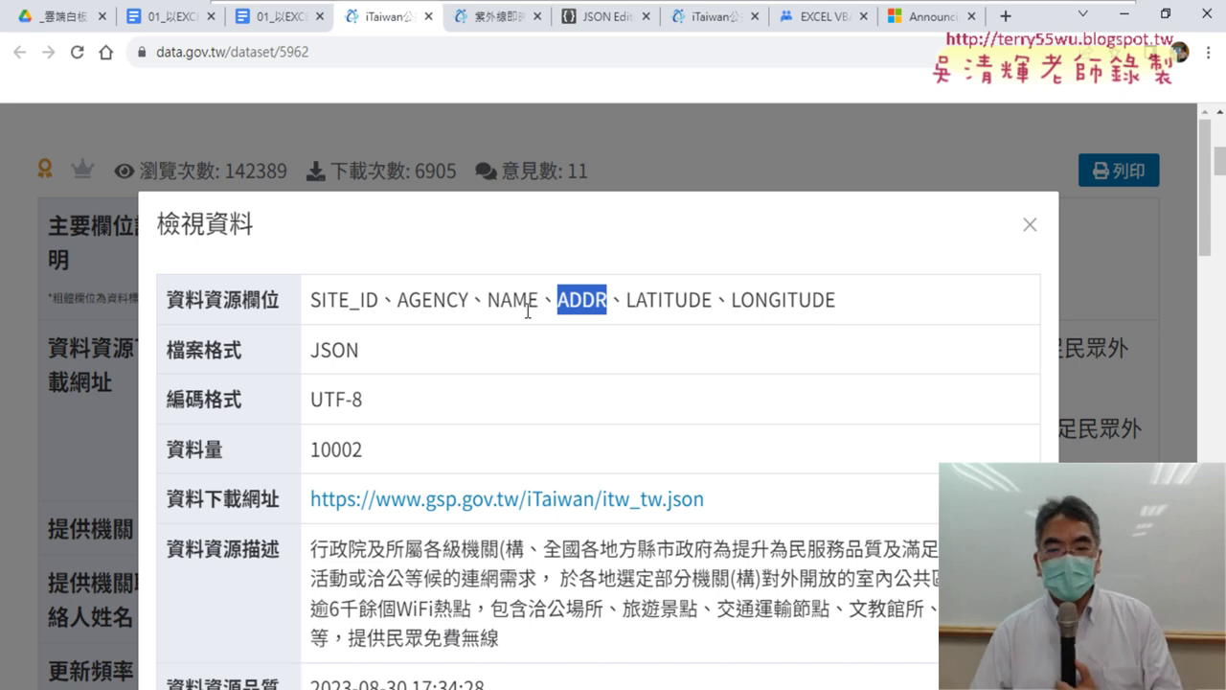
drag(537, 302, 487, 303)
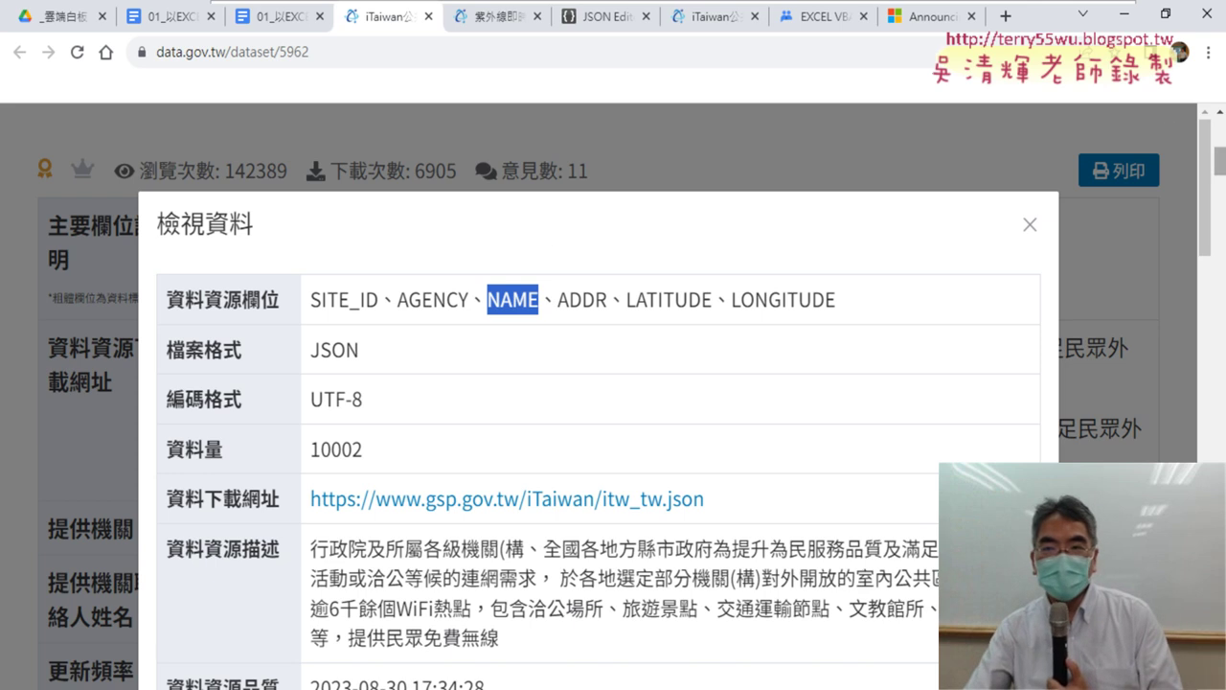
Step: Return to Excel and open the JSON_WIFI macro, marking its name and the JSON download URL
click(1125, 16)
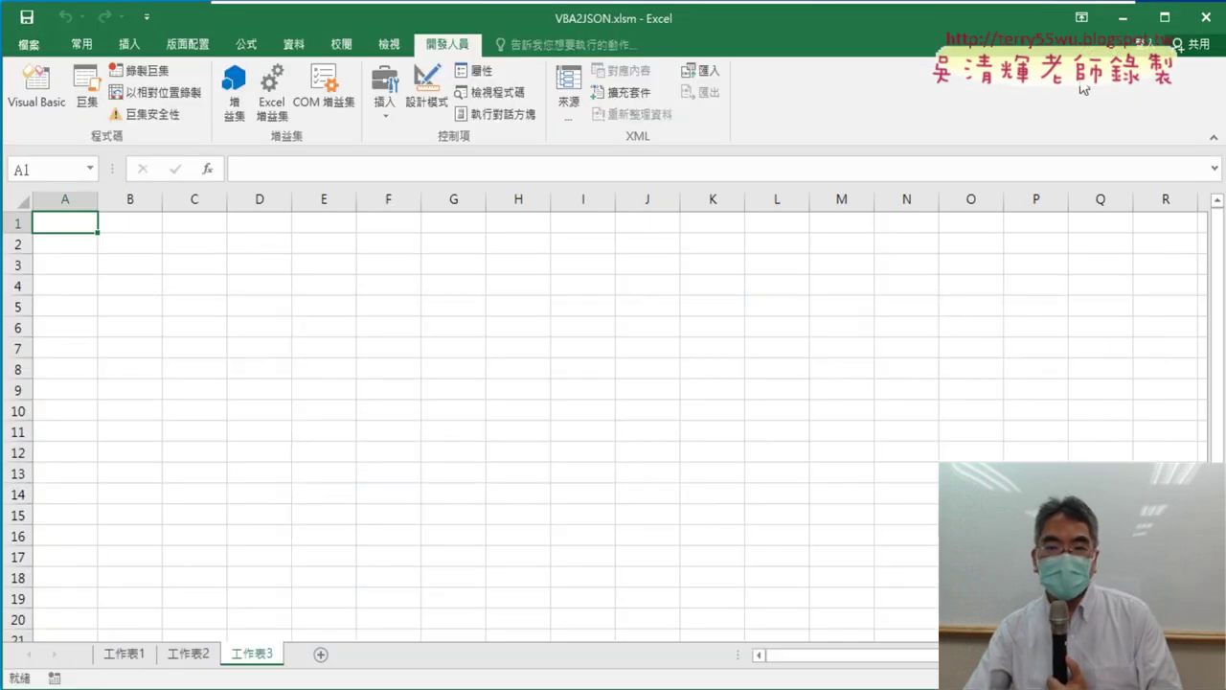
key(alt+F11)
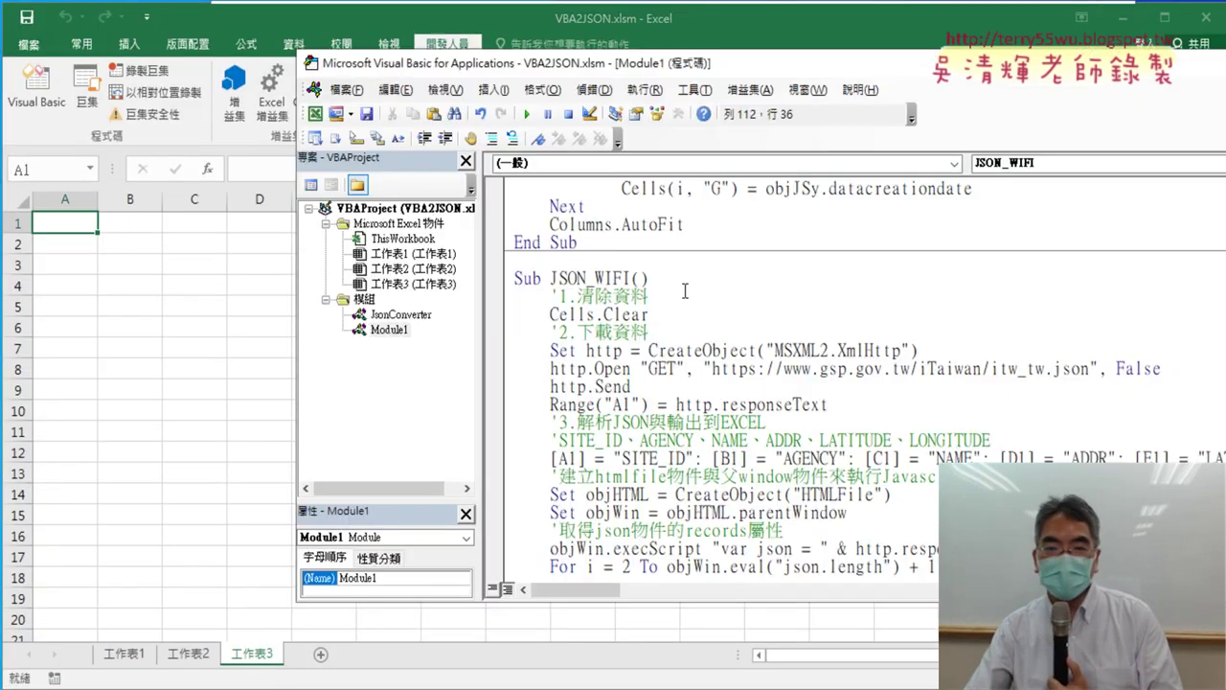
drag(554, 278, 631, 278)
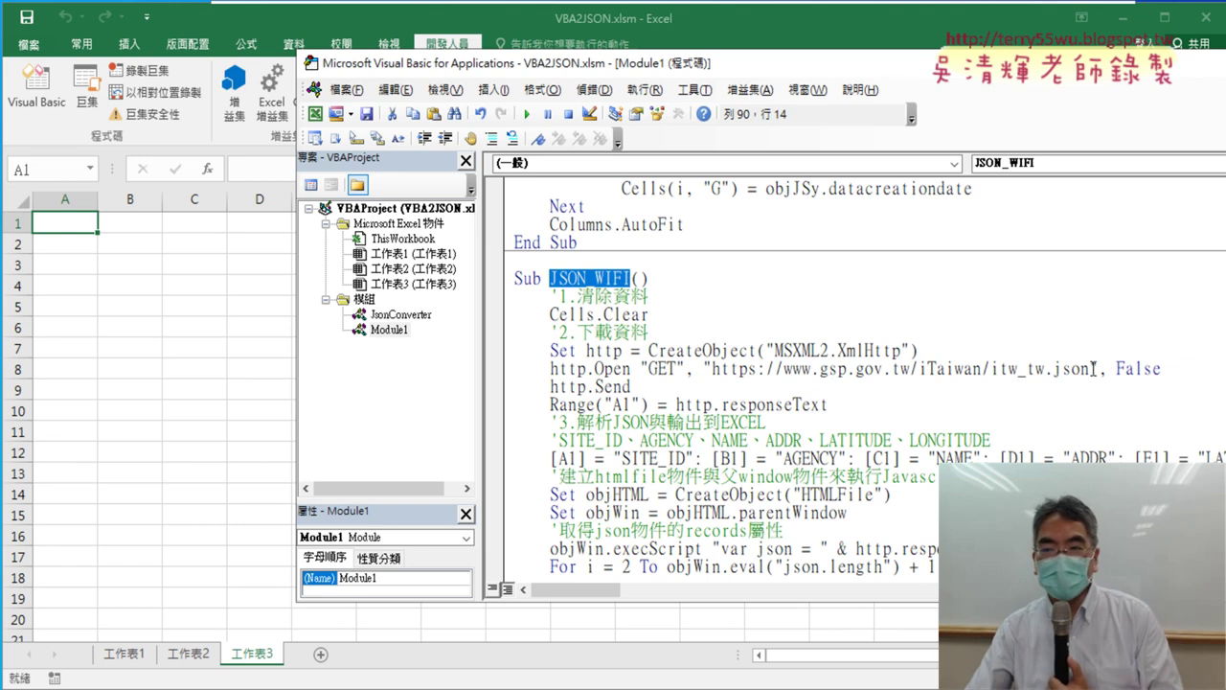
drag(1093, 368, 711, 369)
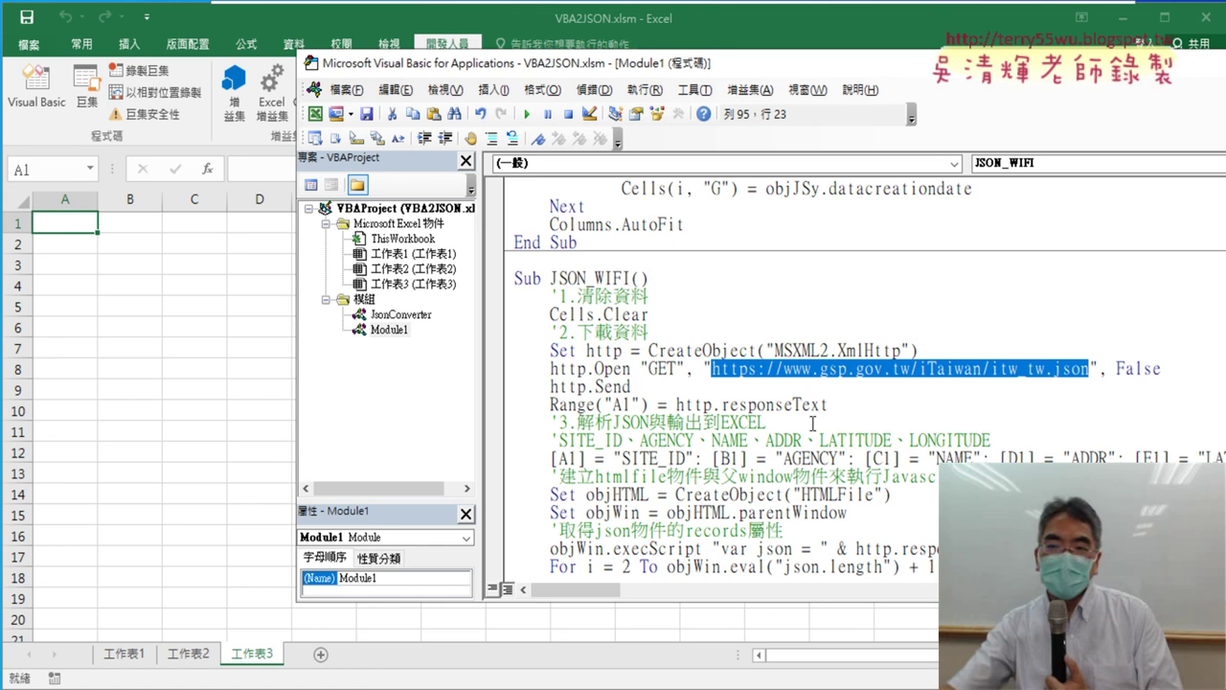
scroll(561, 383, down, 1)
scroll(560, 384, down, 1)
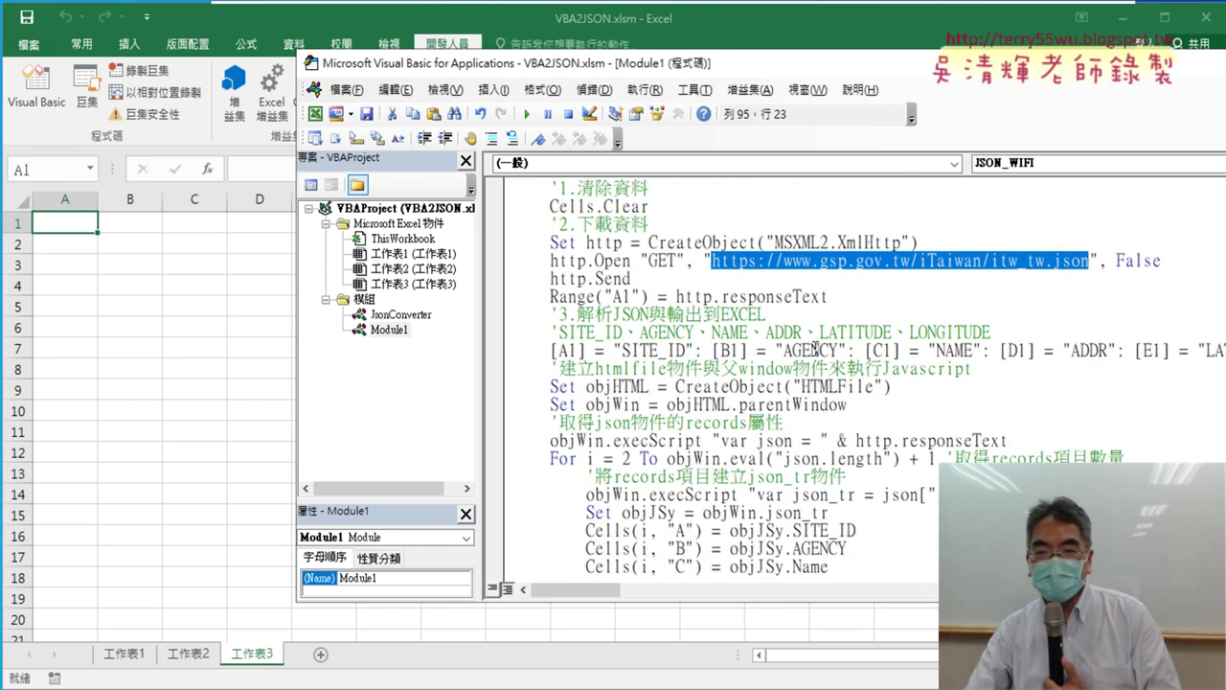
Step: Widen the code area and review the column C .Name line and the HTMLFile CreateObject call
drag(495, 330, 395, 318)
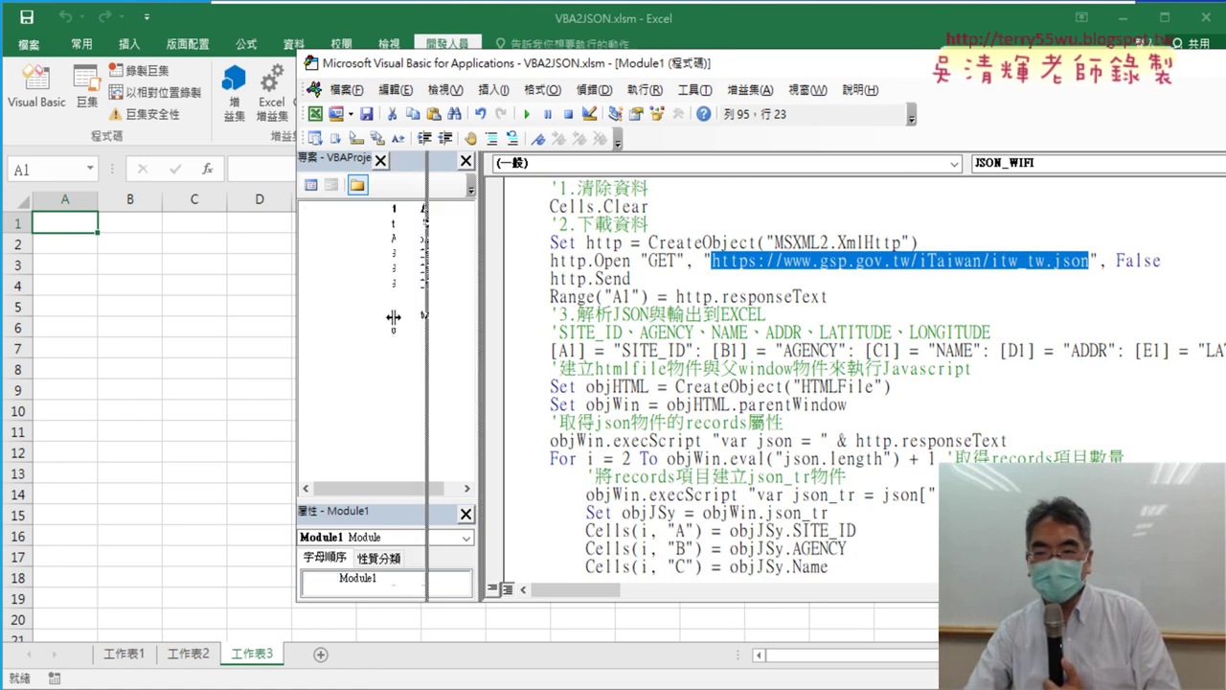
drag(953, 69, 750, 61)
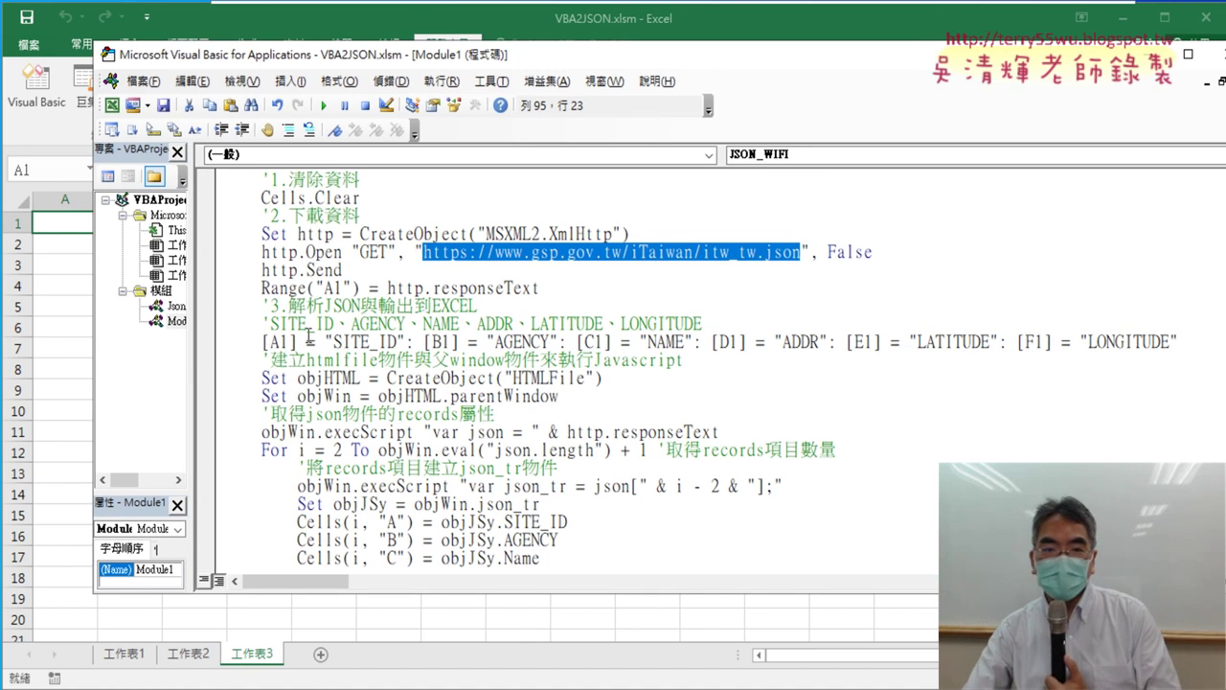
drag(680, 82, 788, 96)
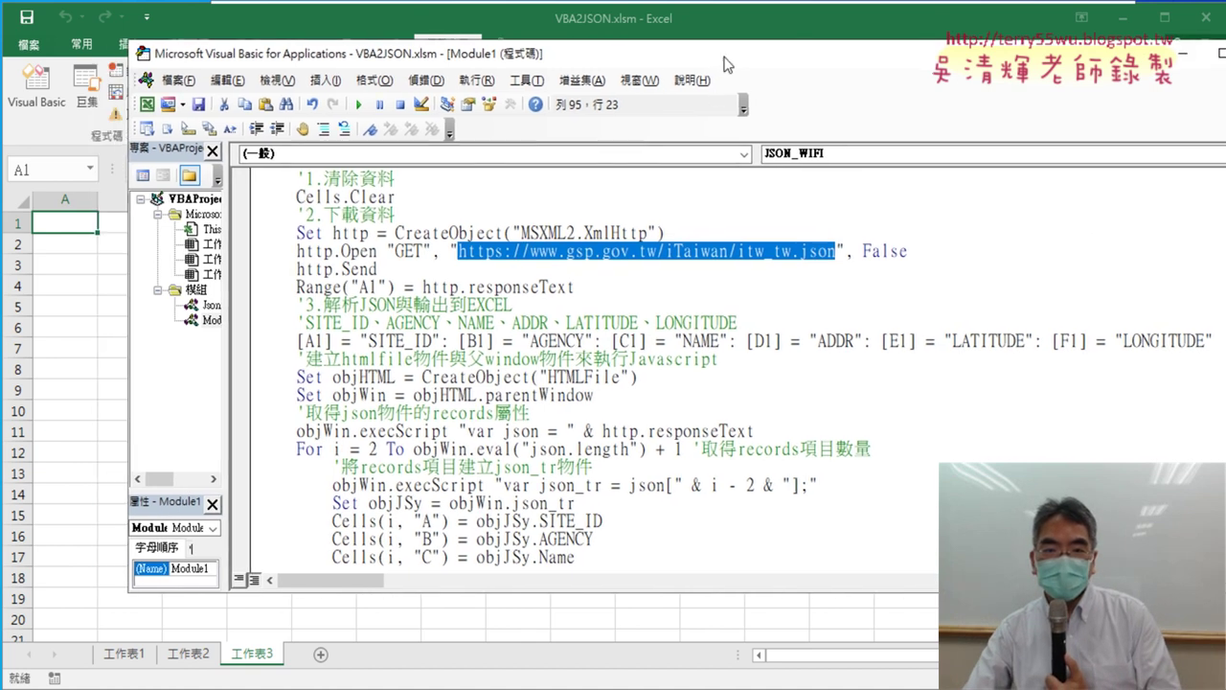
scroll(754, 389, down, 3)
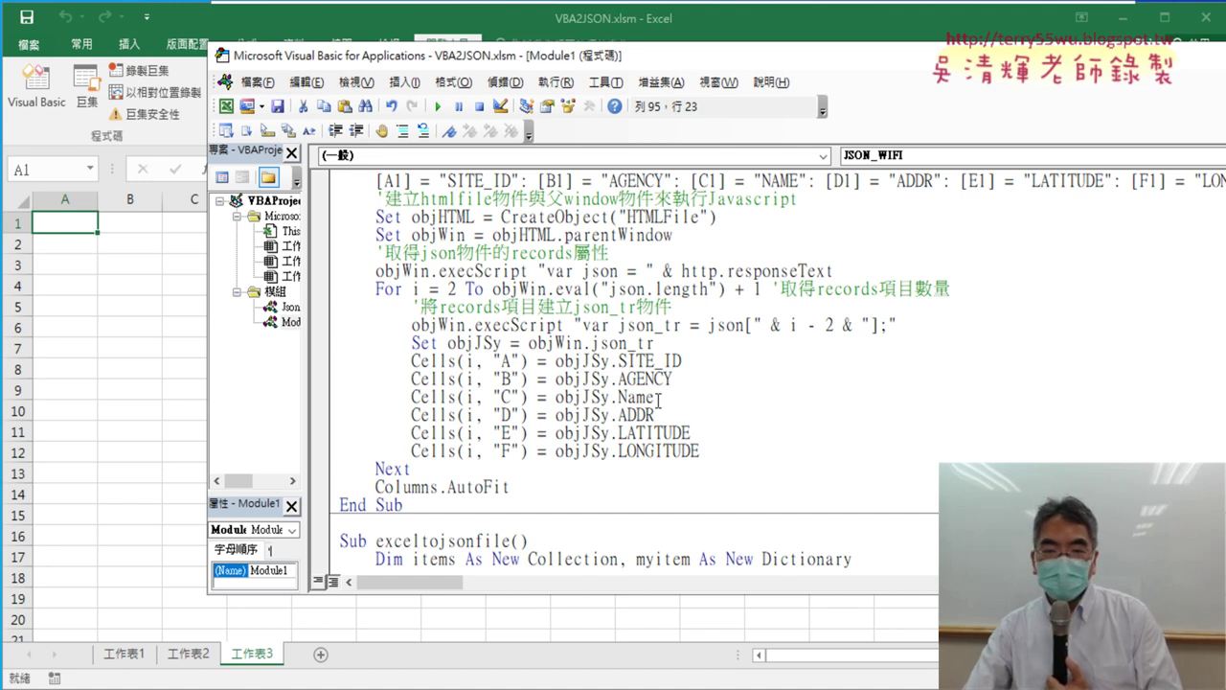
drag(658, 399, 610, 397)
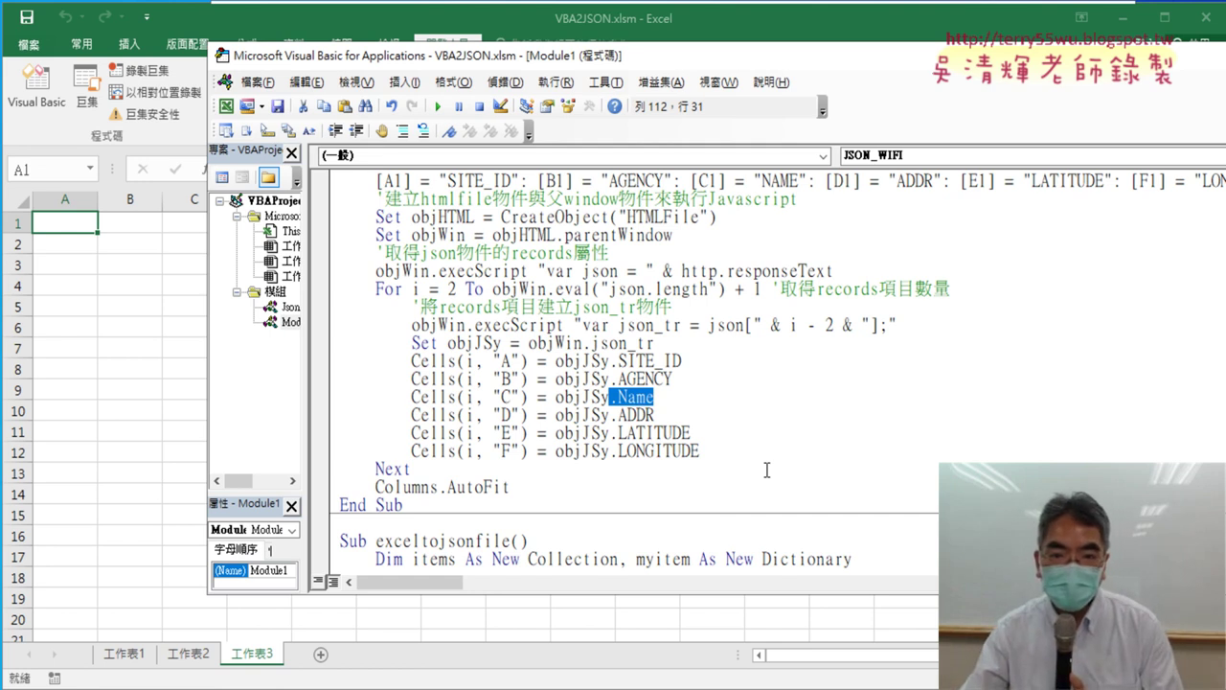
scroll(766, 469, up, 2)
scroll(767, 469, up, 1)
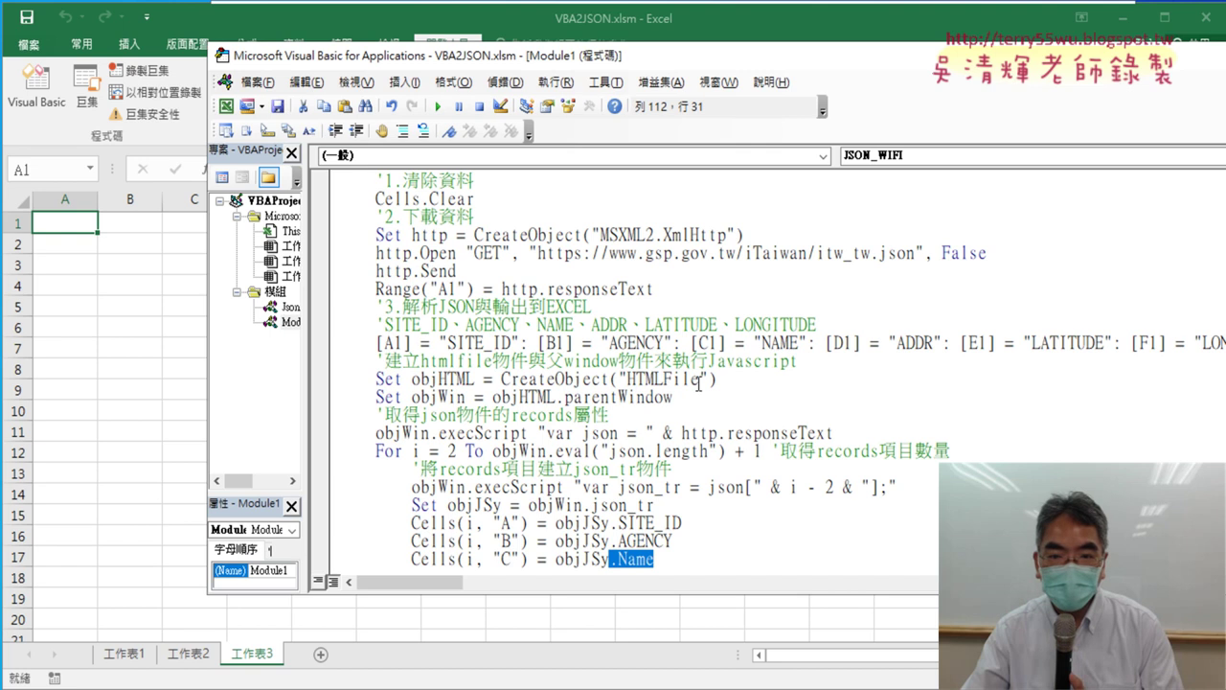
drag(699, 381, 628, 379)
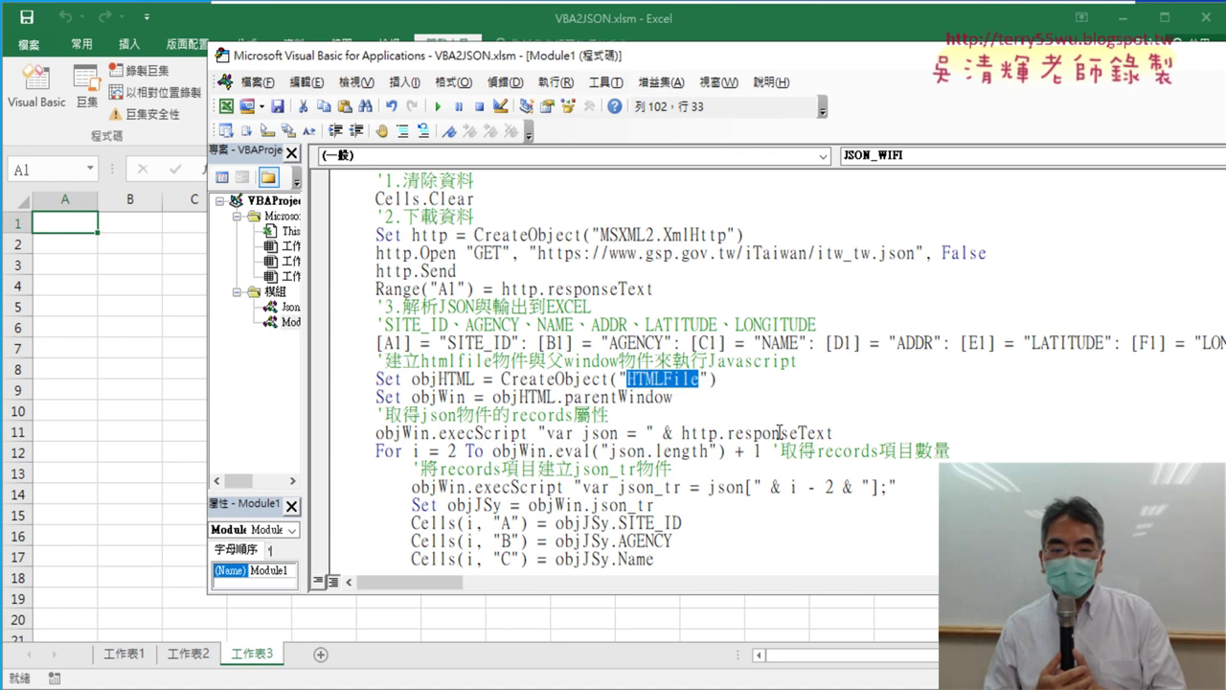
scroll(691, 394, down, 2)
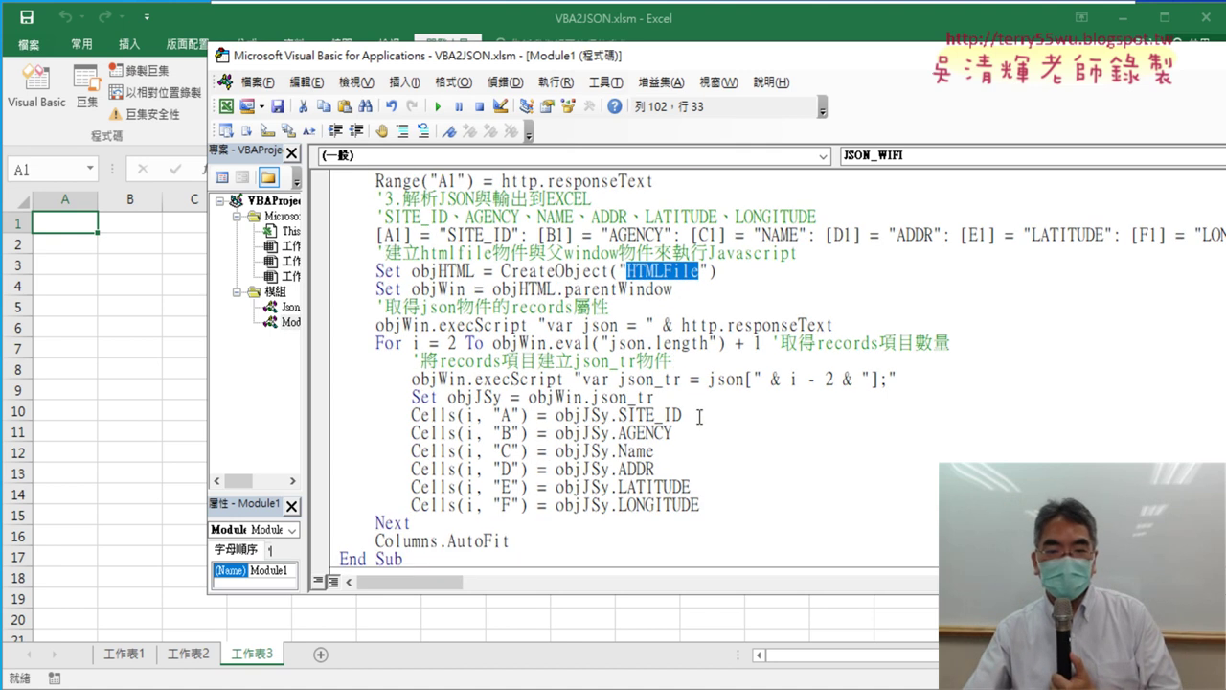
drag(655, 451, 614, 455)
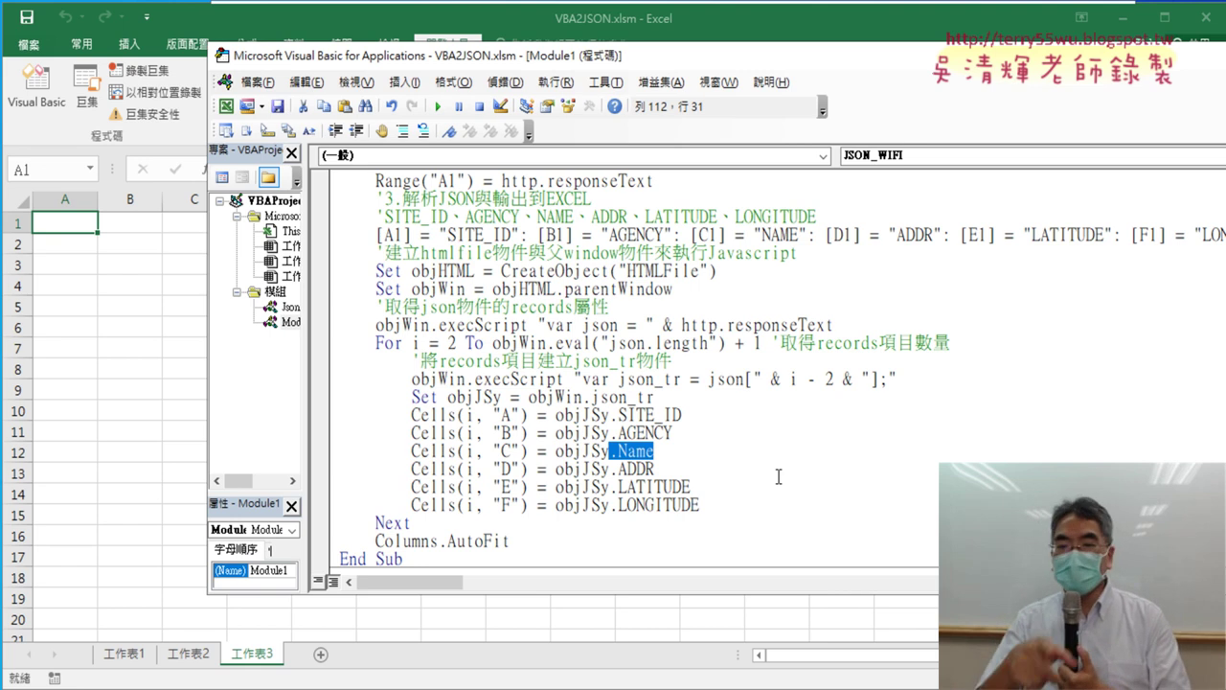
Step: Run JSON_WIFI, which halts with run-time error 438 after the headers and first row
click(574, 362)
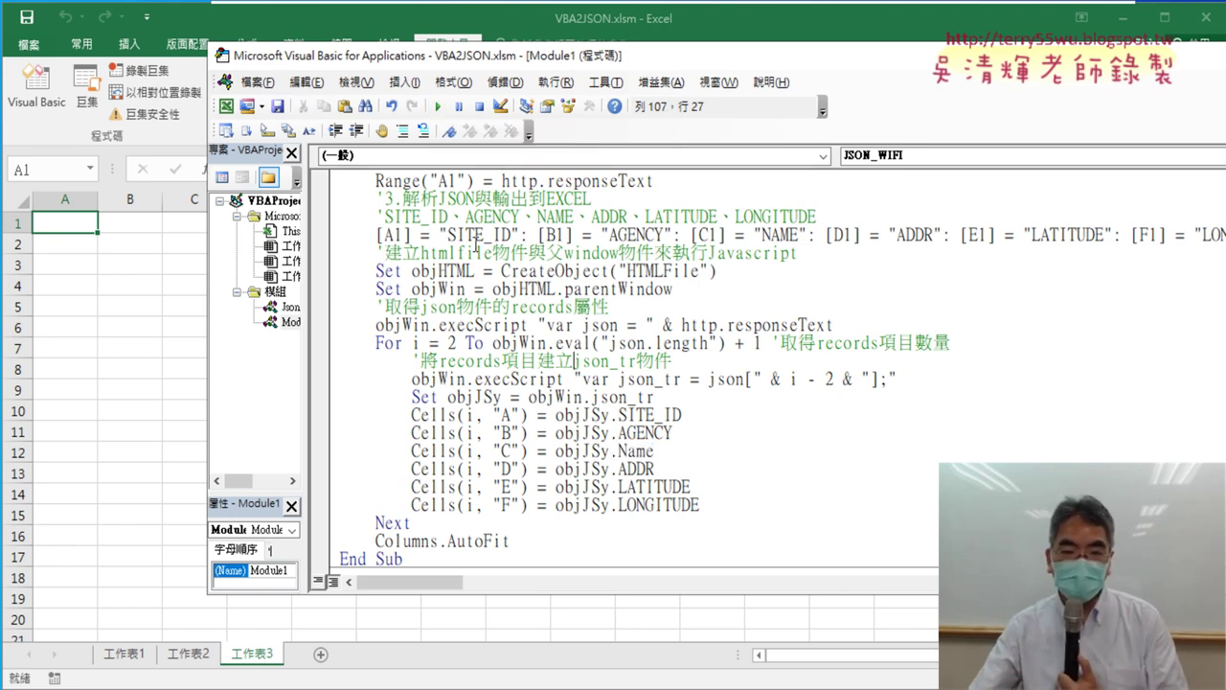
click(437, 106)
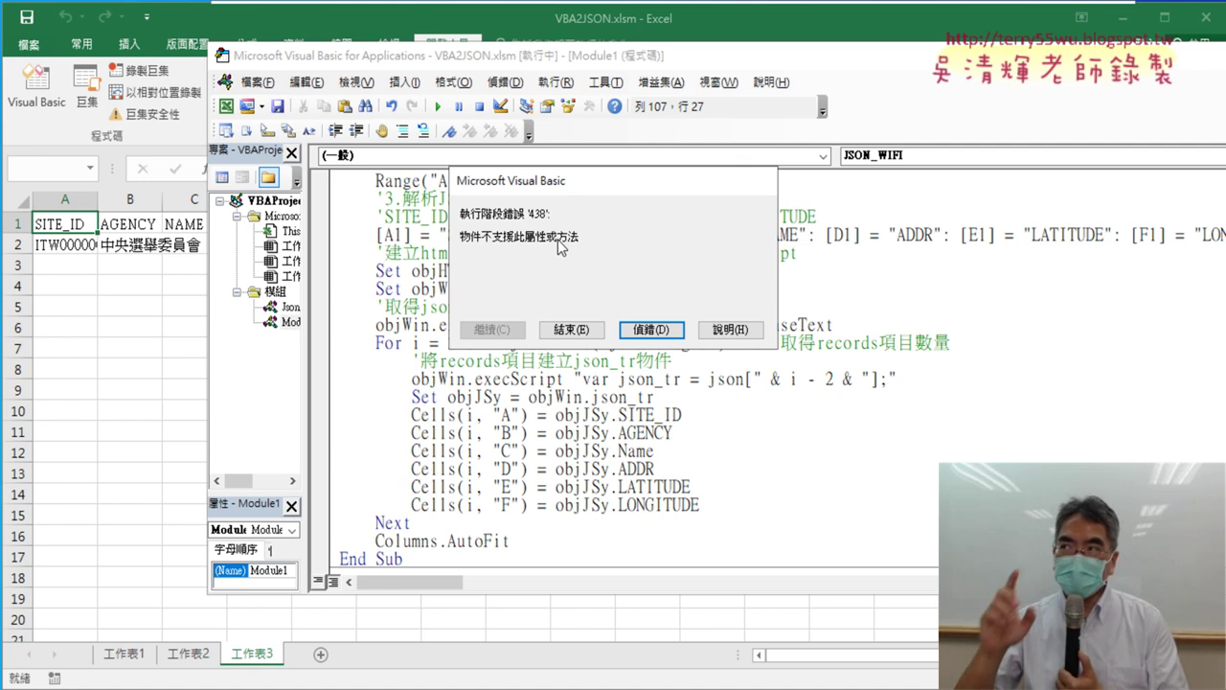
Step: Debug error 438 and mark objJSy and .Name on the failing Cells(i, "C") line
click(671, 329)
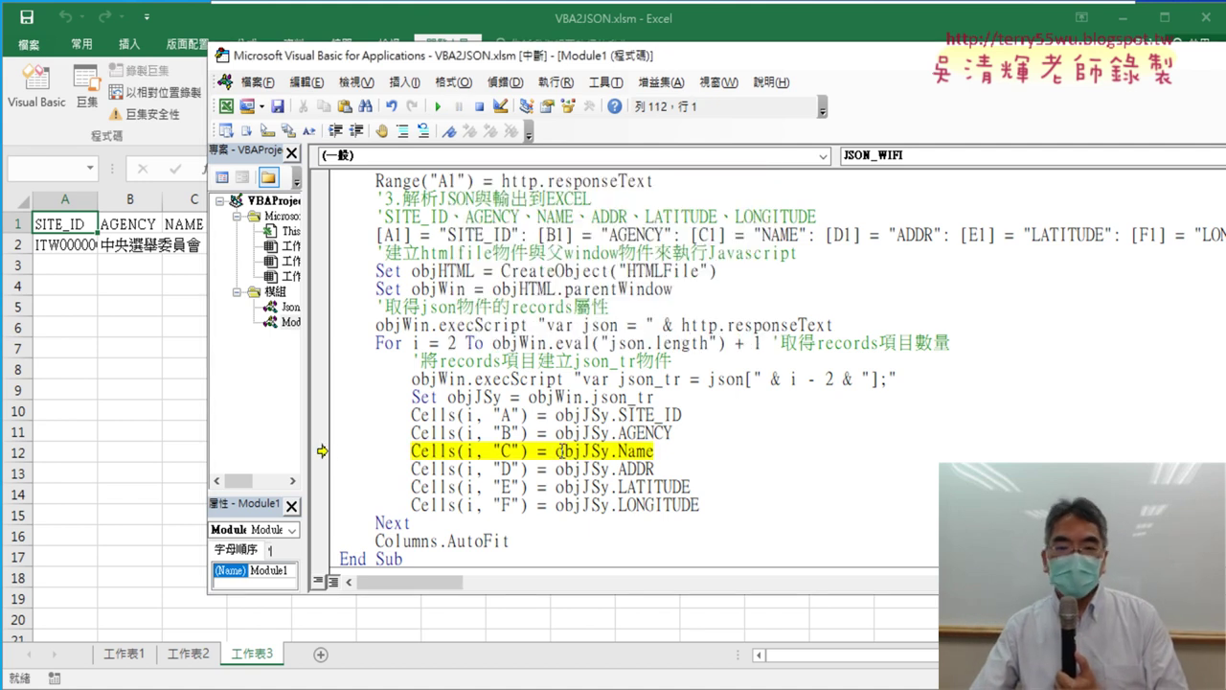
drag(556, 450, 608, 451)
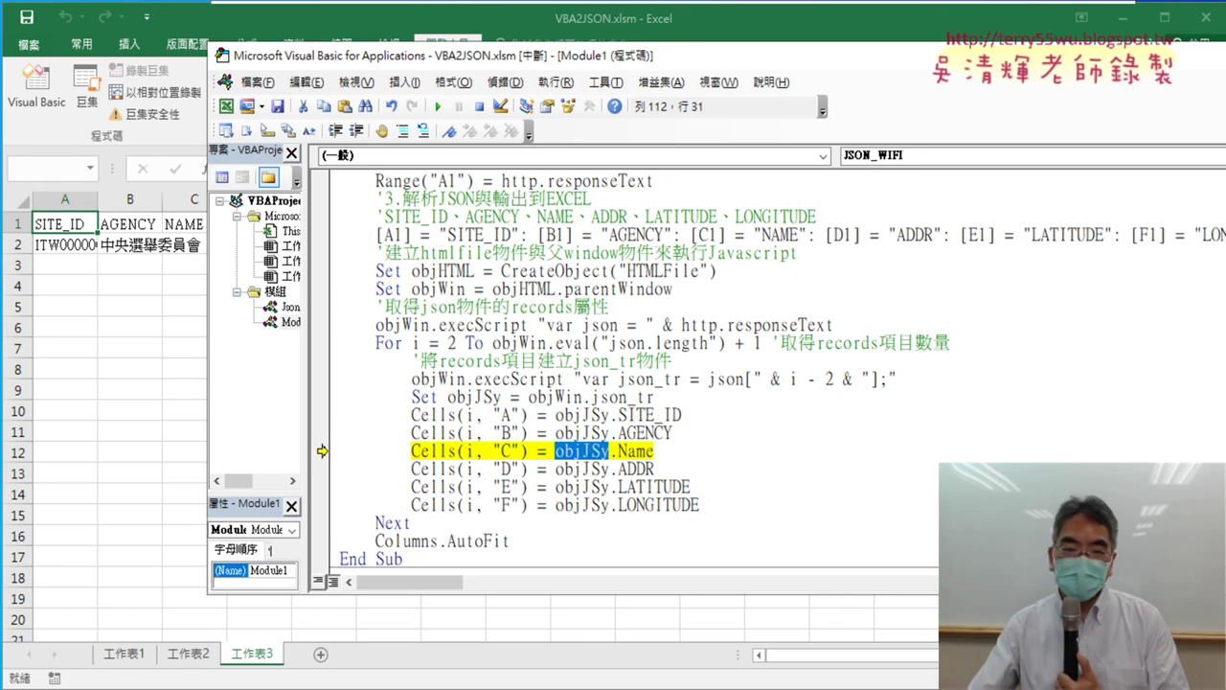
drag(658, 450, 609, 450)
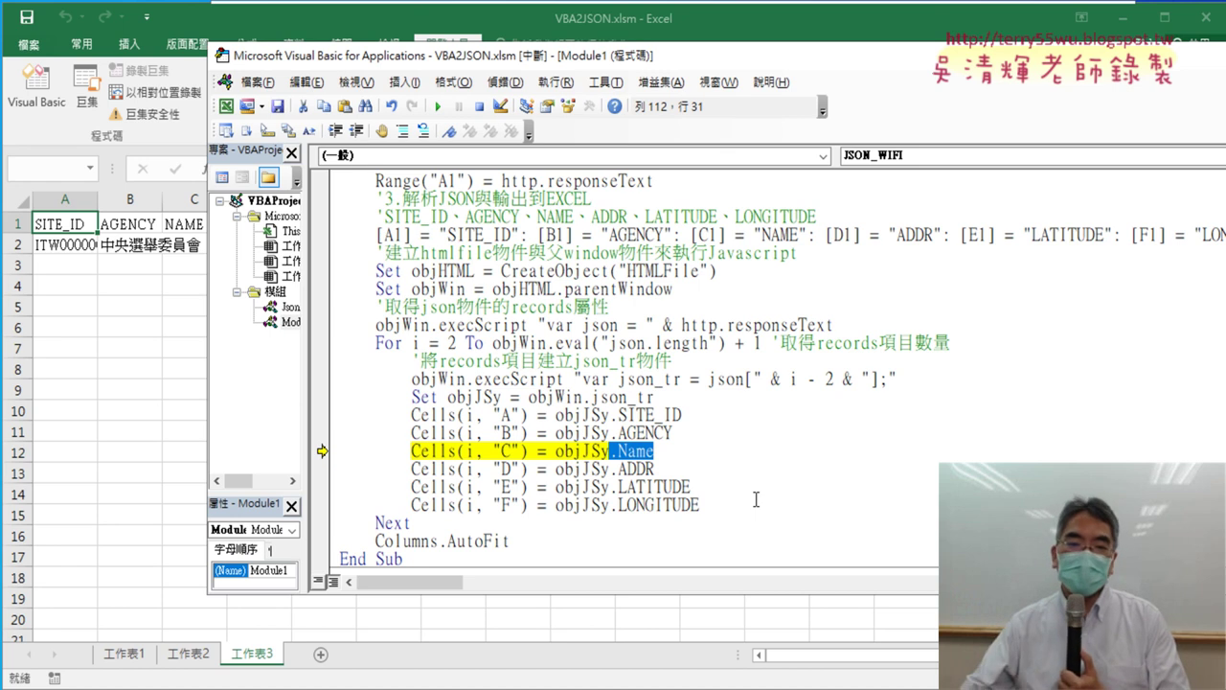
Step: Comment out the Cells(i, "C") Name line with an apostrophe and continue the macro
click(412, 450)
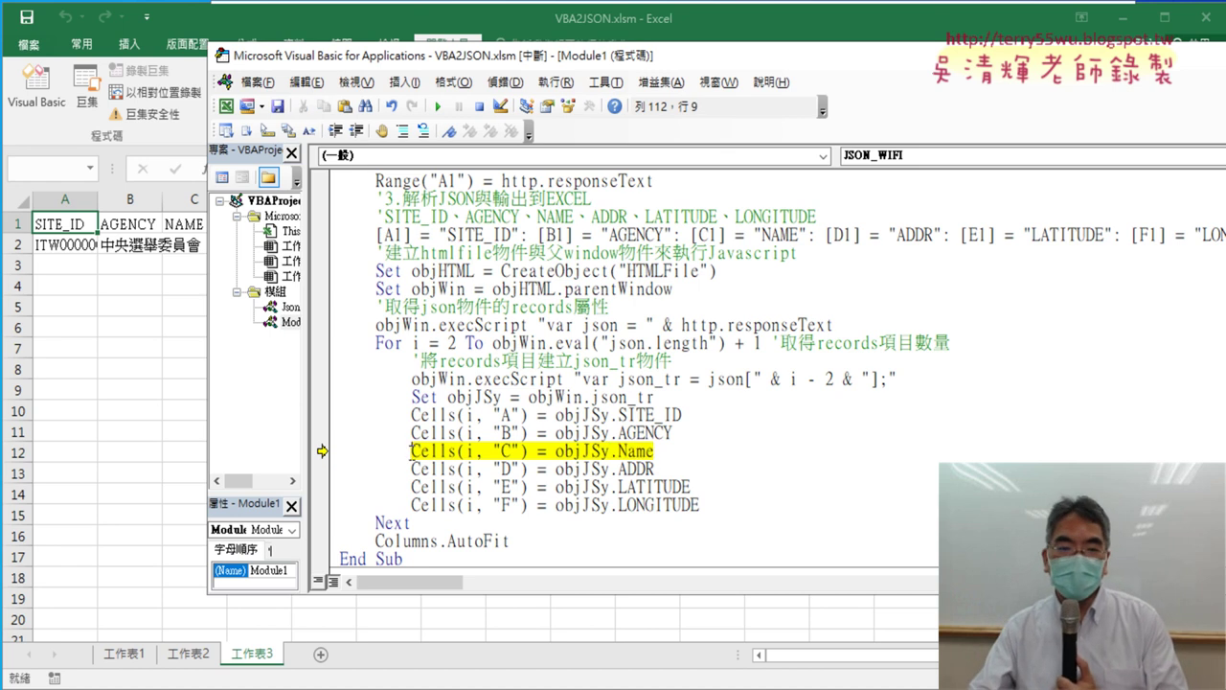
text(')
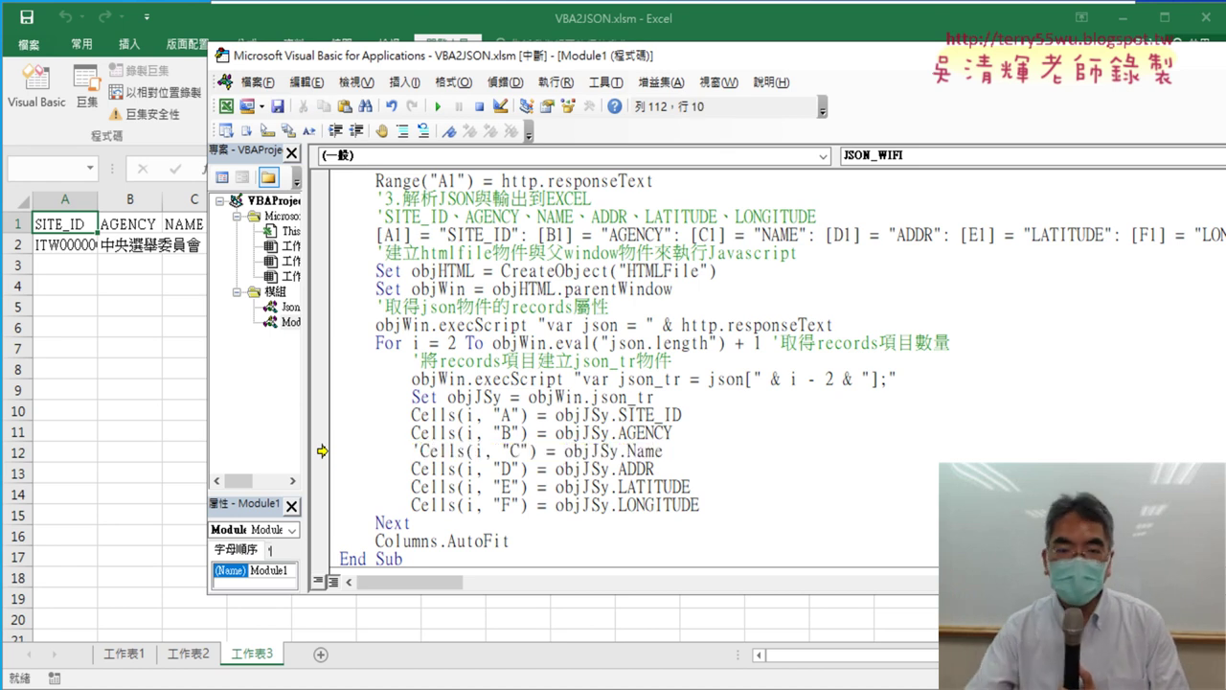
click(733, 471)
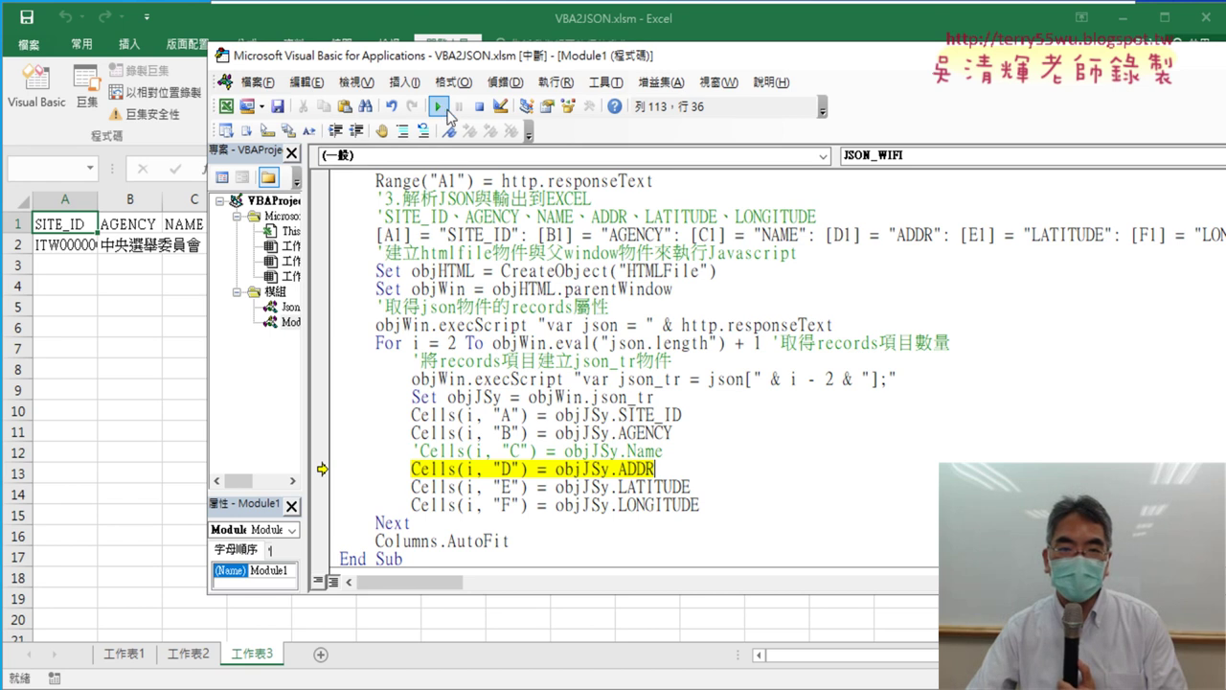
click(437, 106)
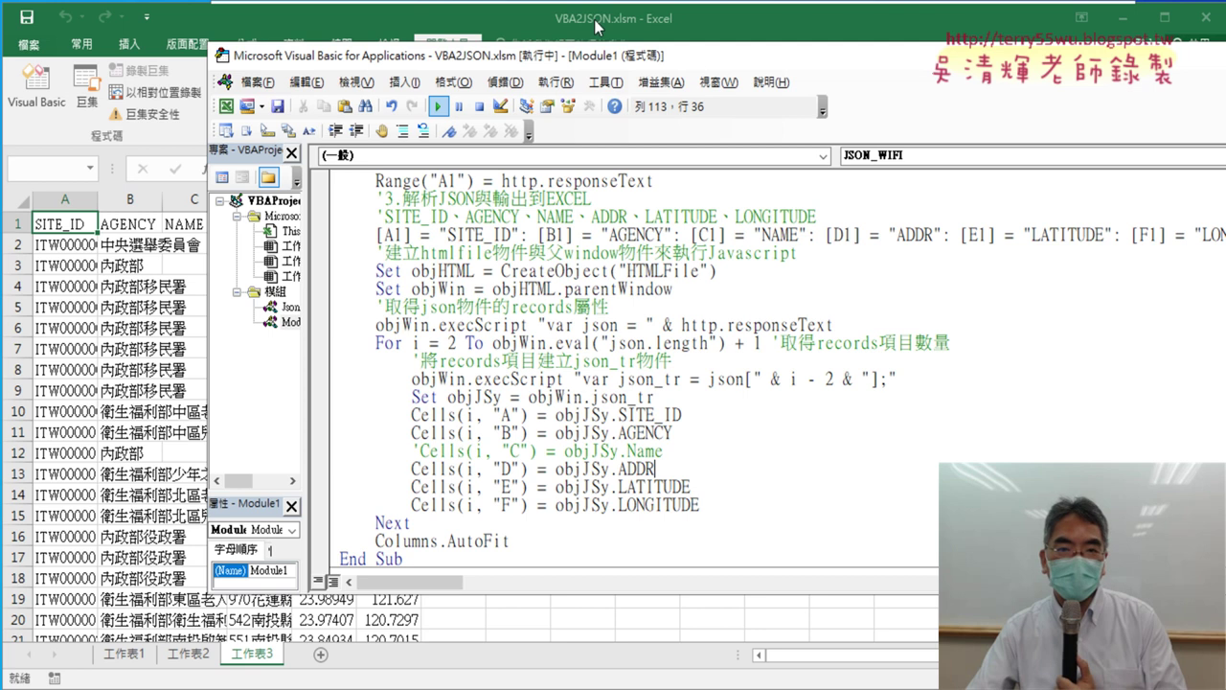
Step: Check the worksheet's empty NAME column C, then return to the VBA editor
key(alt+F11)
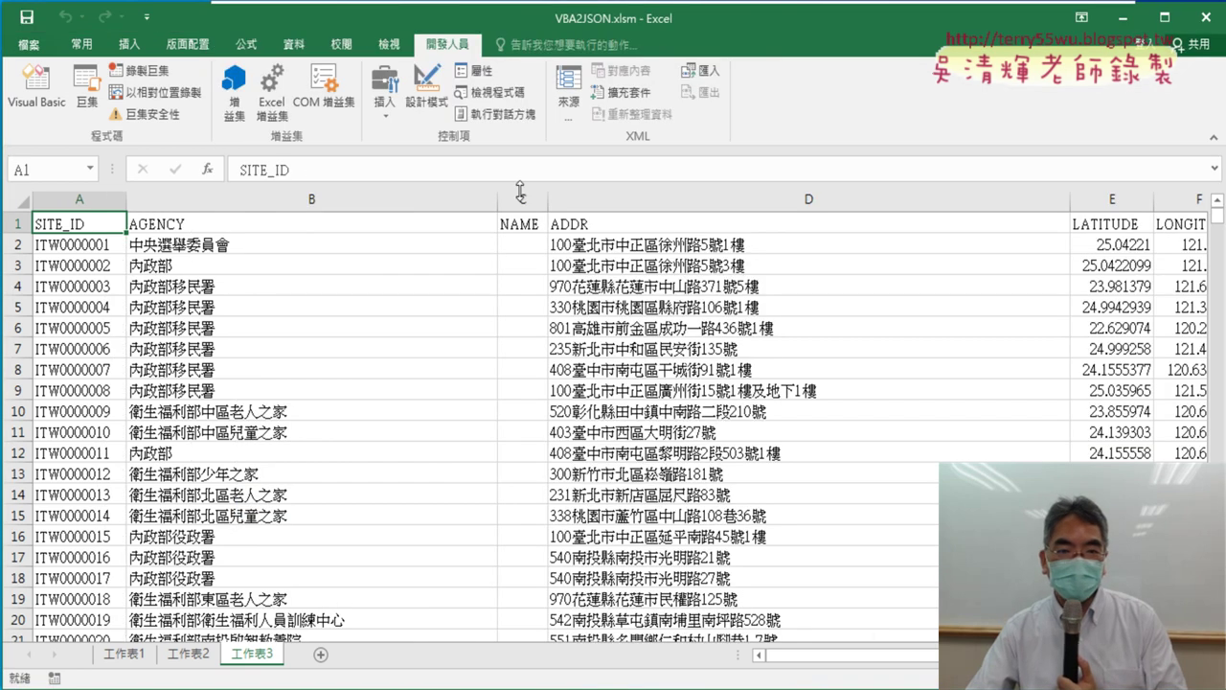
click(522, 199)
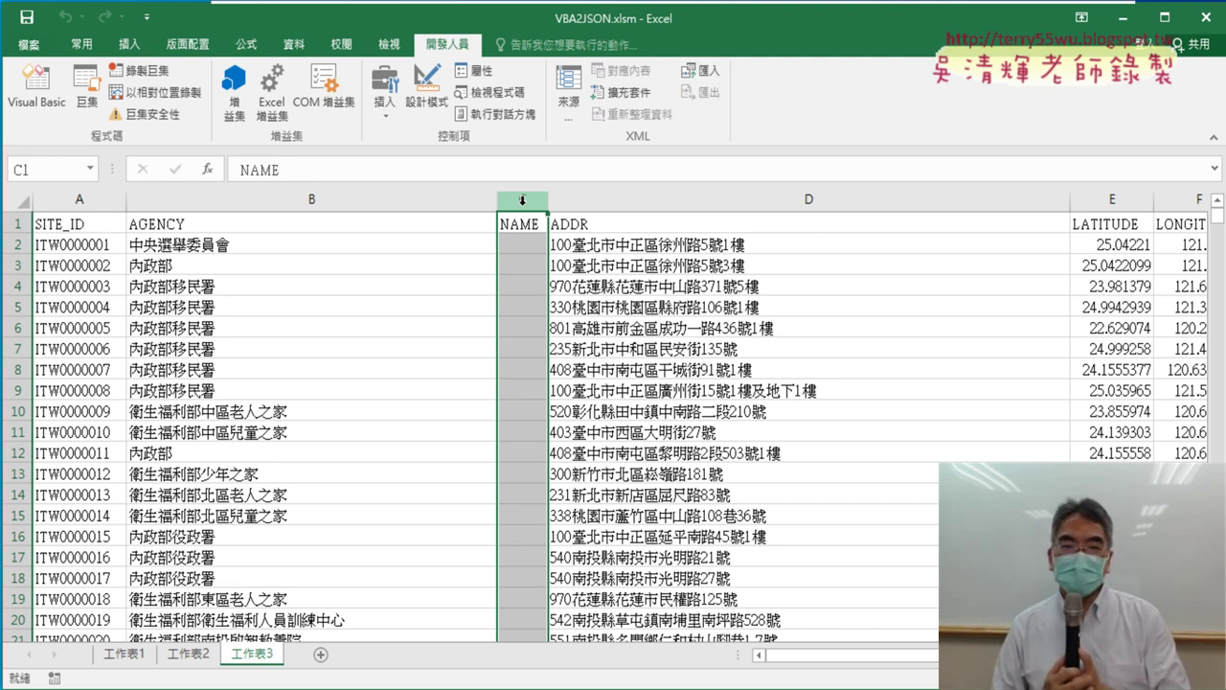
click(40, 92)
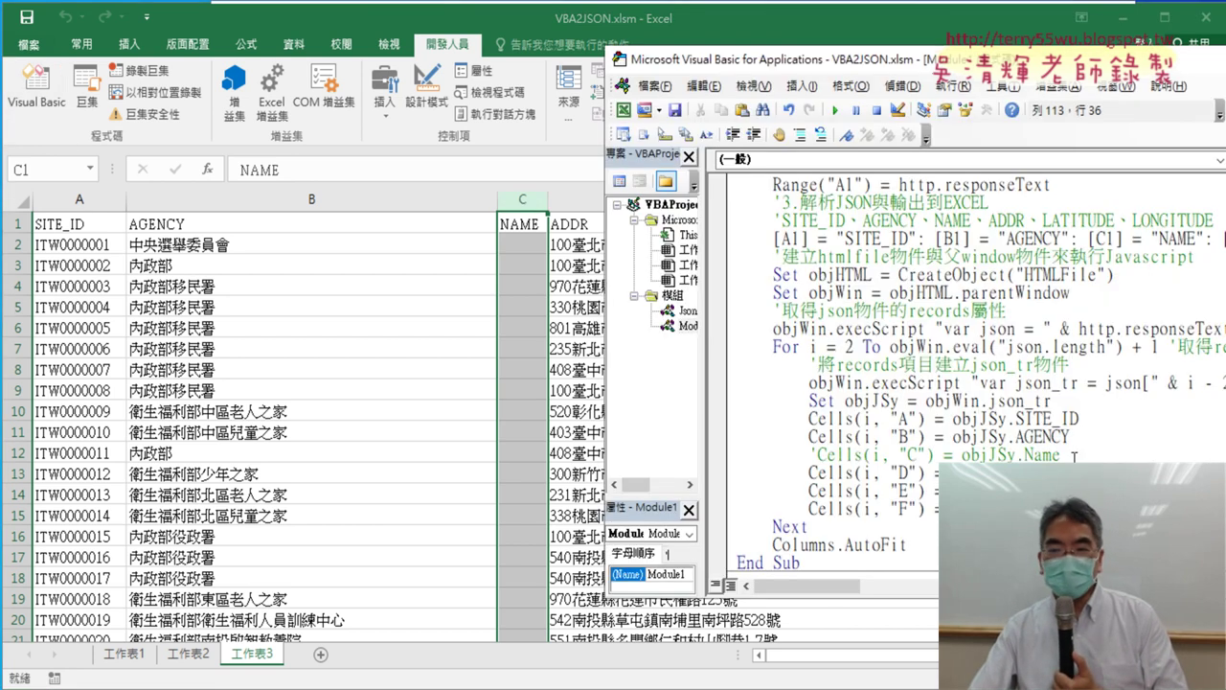
Step: Reposition the editor window and remove the apostrophe from the column C Name line
drag(922, 63, 486, 69)
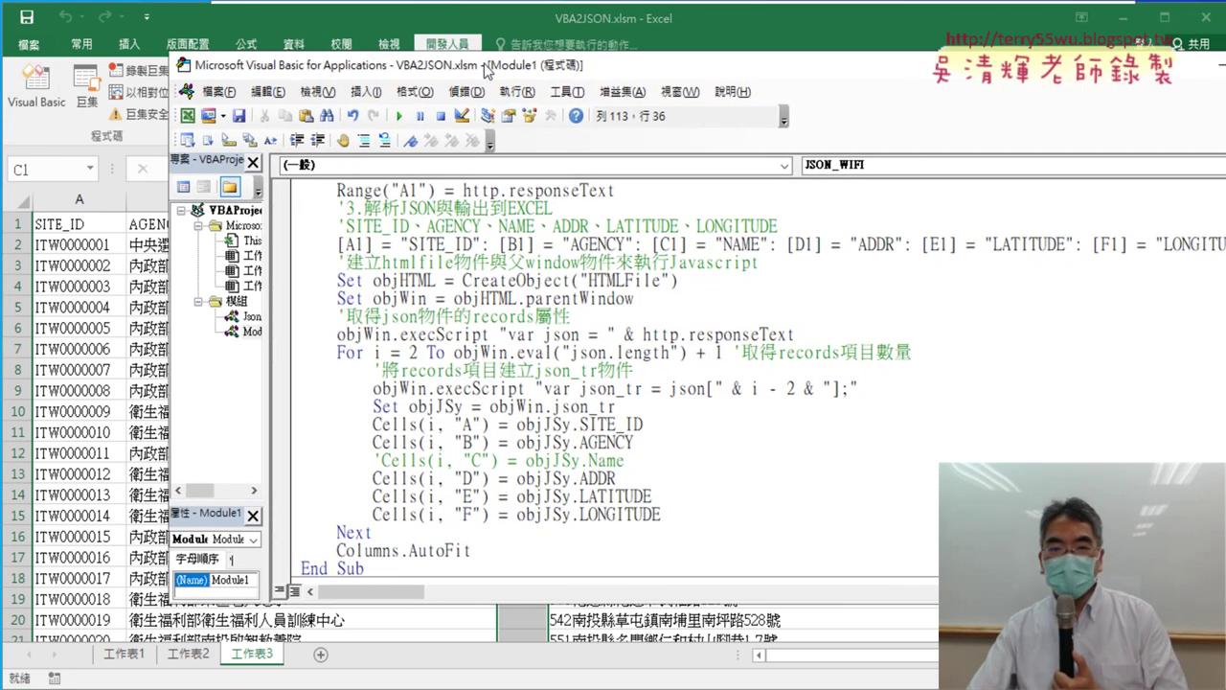
drag(526, 462, 517, 462)
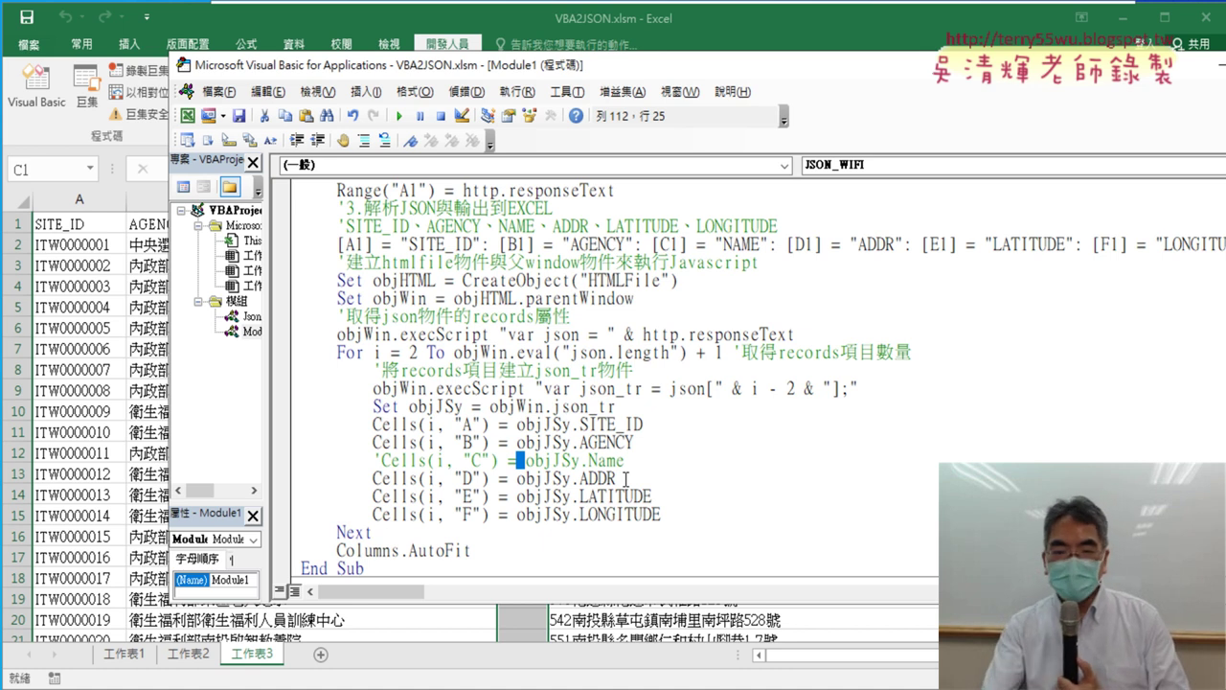
key(Left)
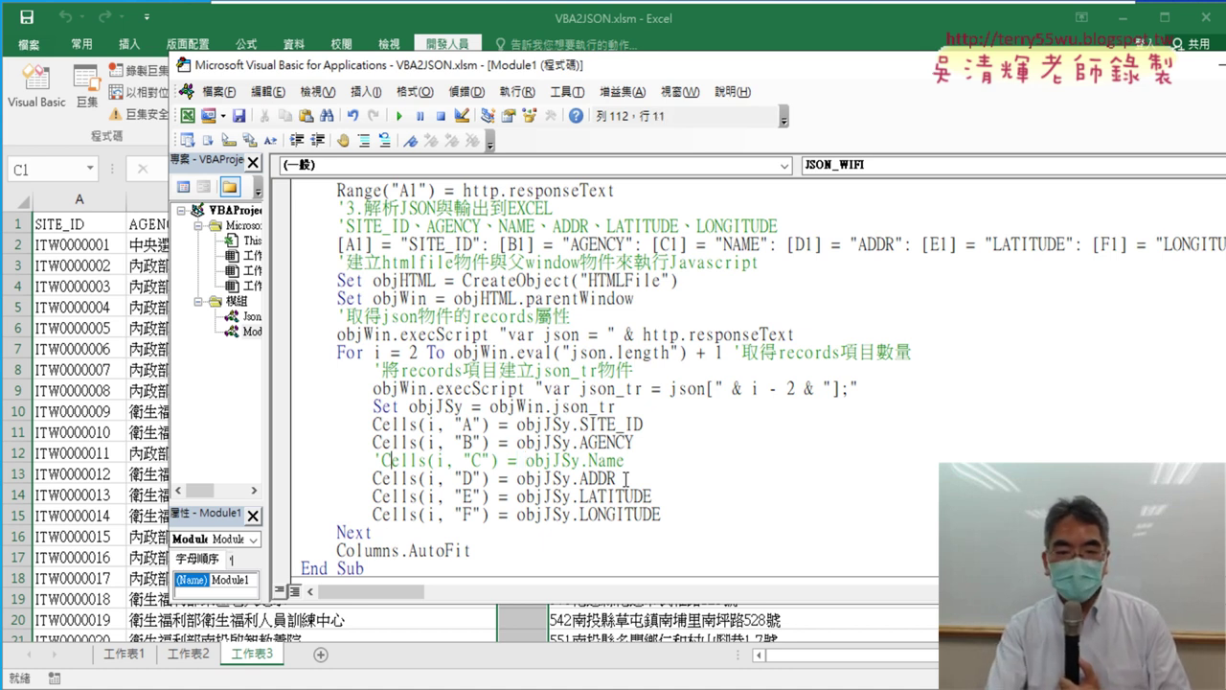
key(Delete)
key(Right)
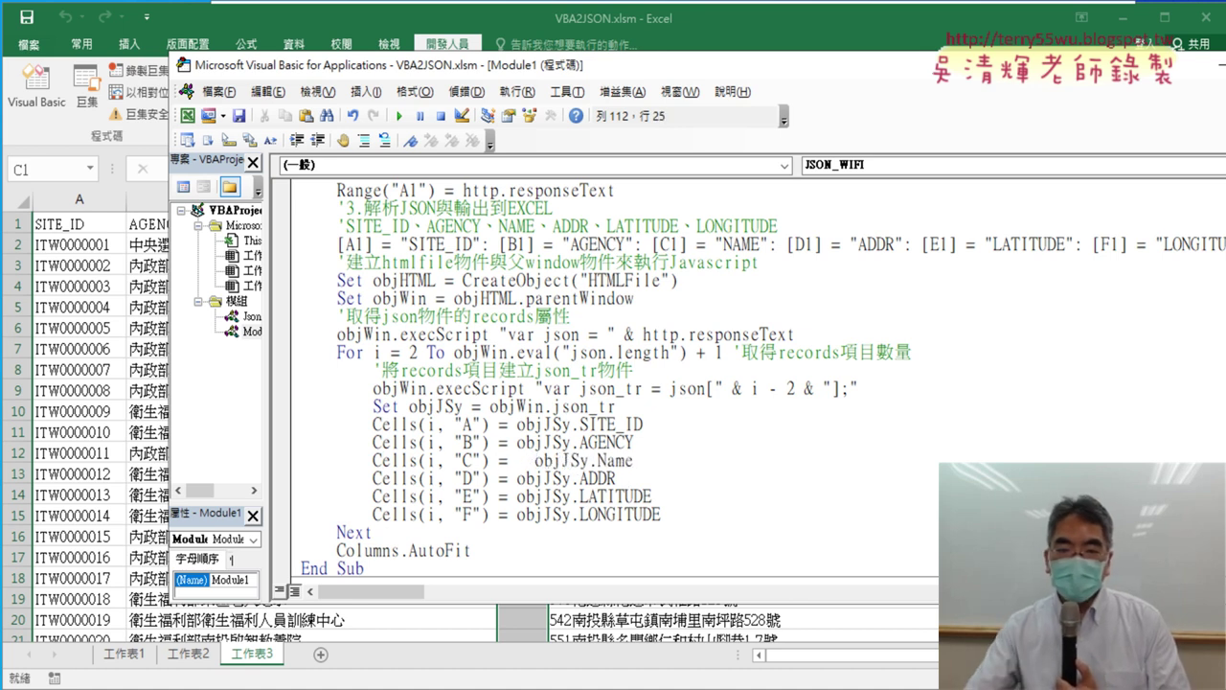
Step: Insert vba.CallByName after the equals sign on the column C line and open its F1 help
drag(589, 463, 535, 464)
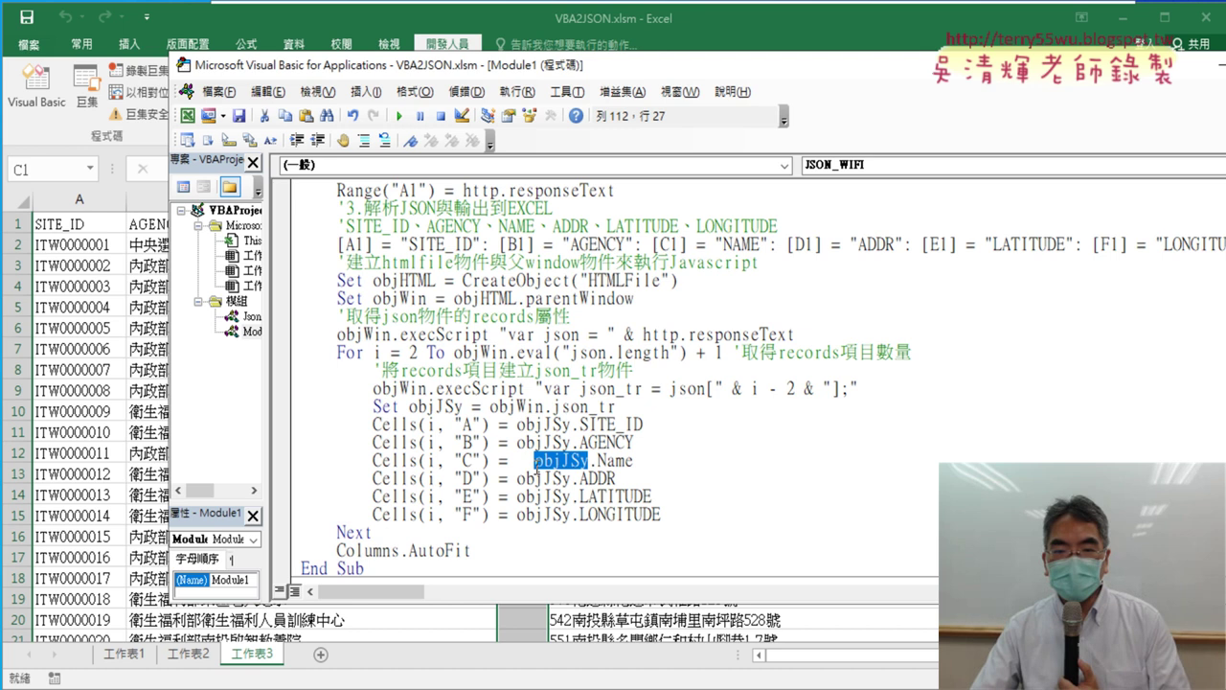
click(509, 461)
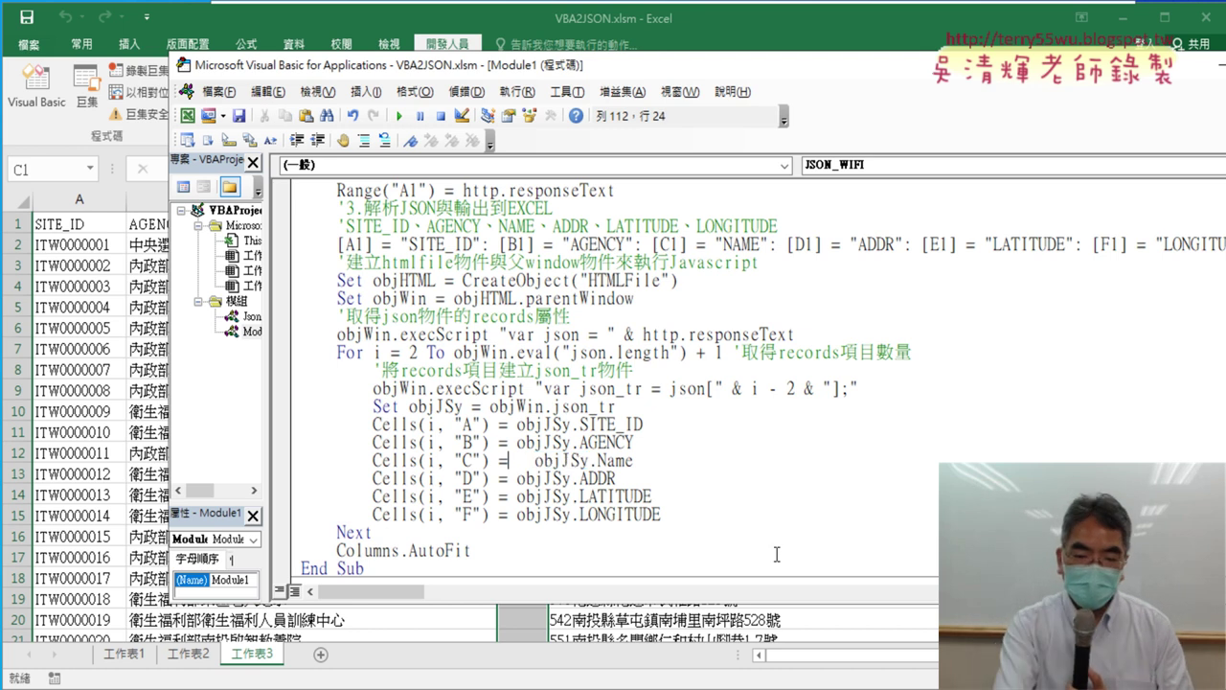
text(vba)
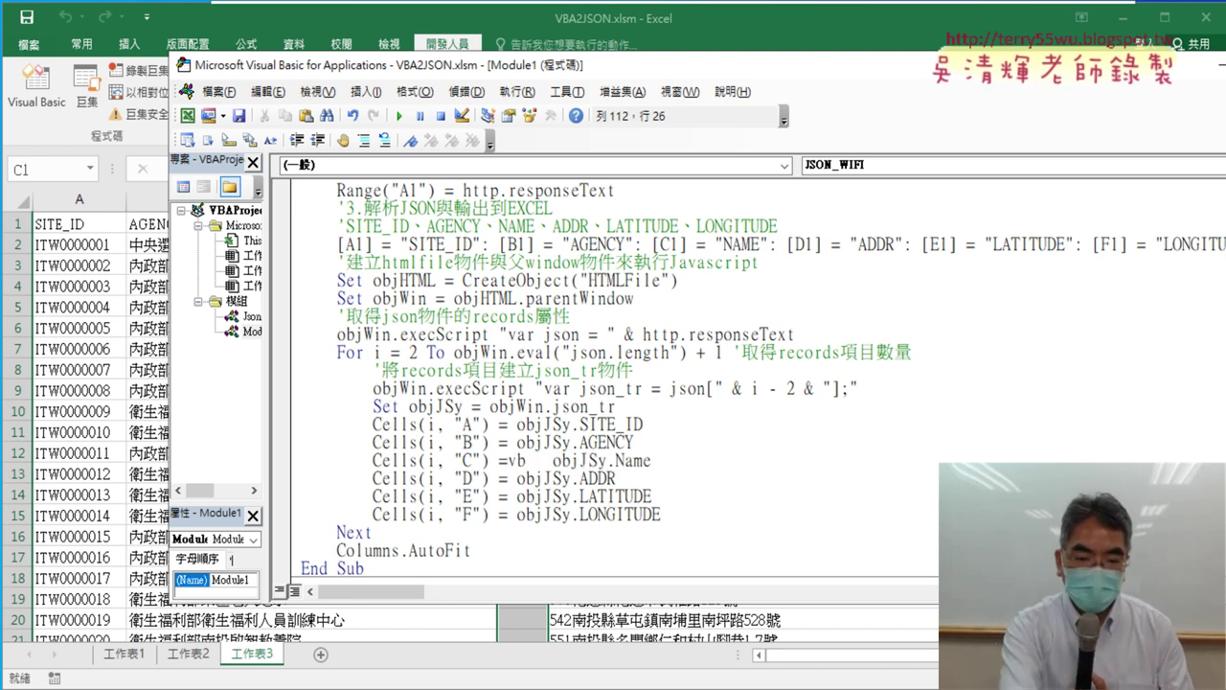
text(.)
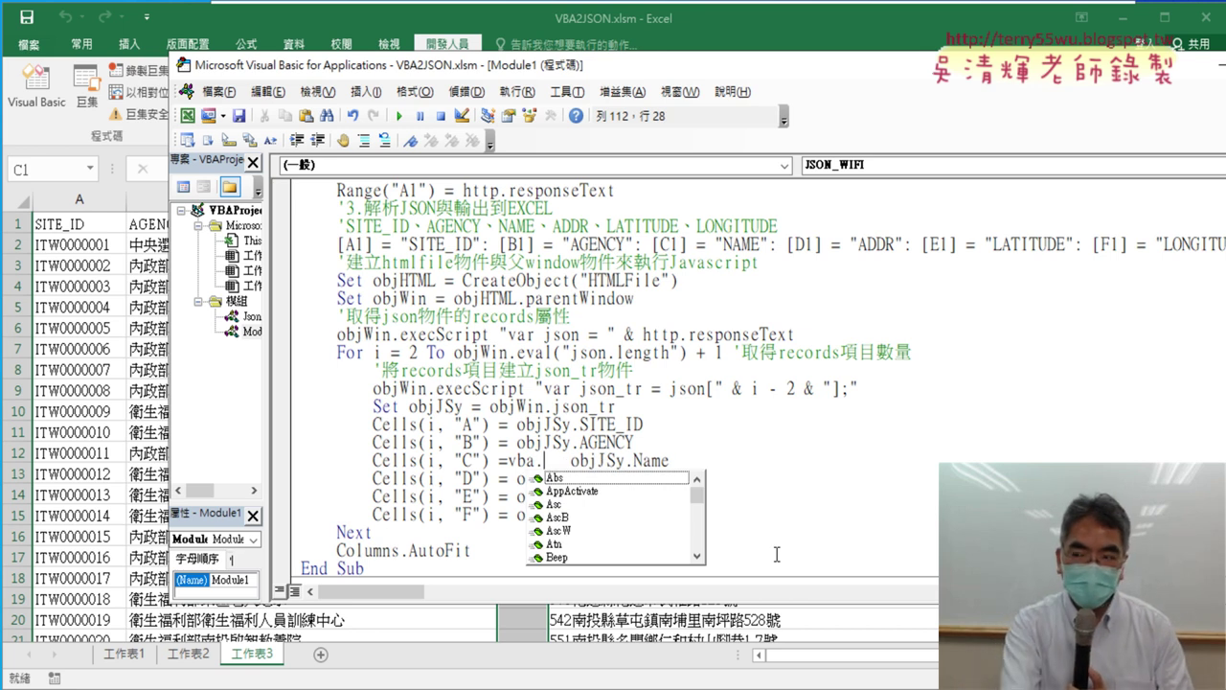
text(c)
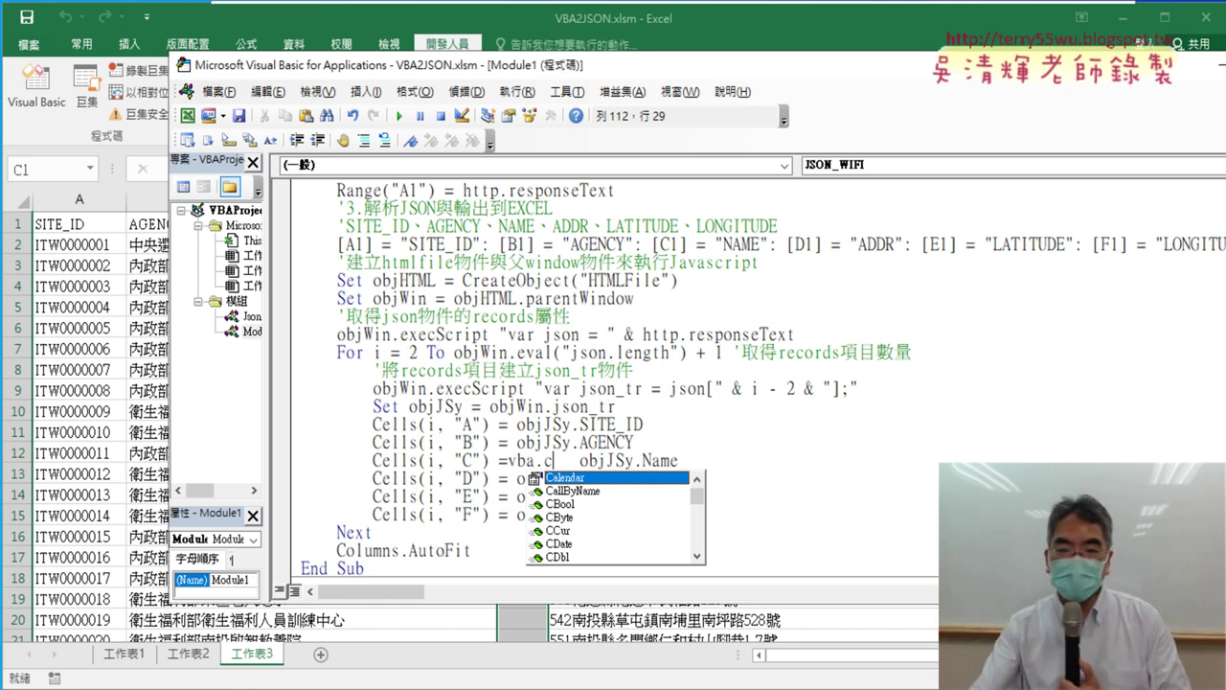
key(Down)
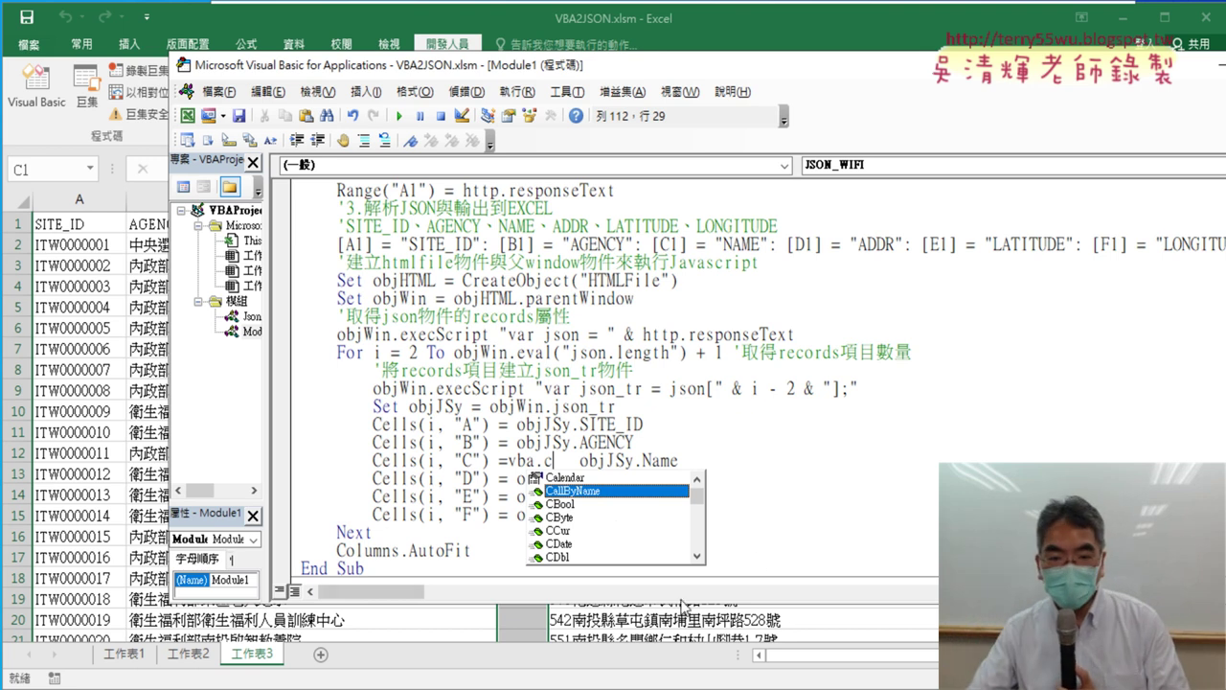
double_click(611, 493)
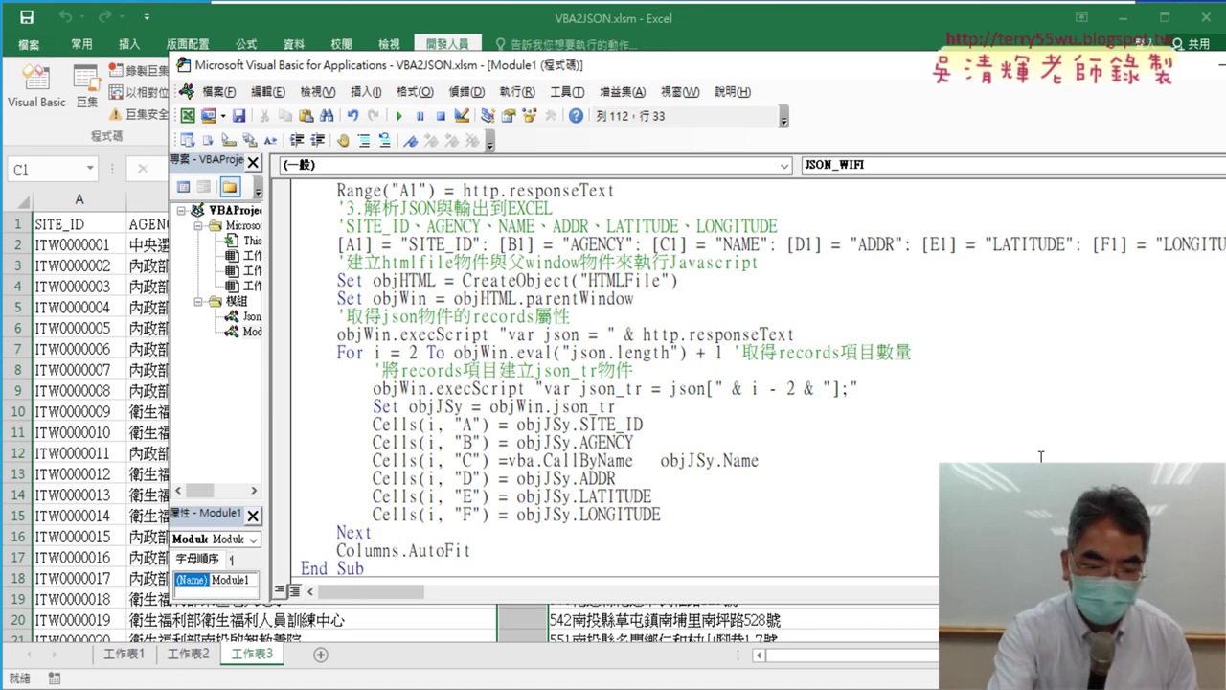
key(F1)
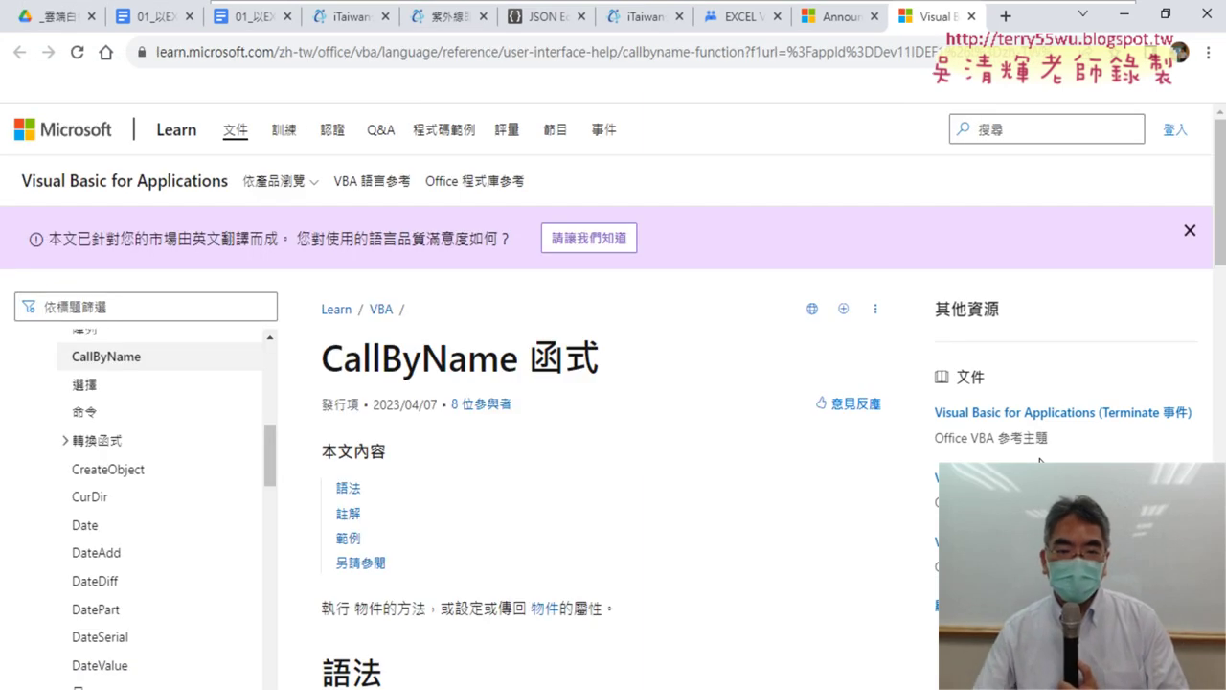
Step: Study the CallByName heading and parameter table, marking the object row and calltype
drag(596, 356, 327, 360)
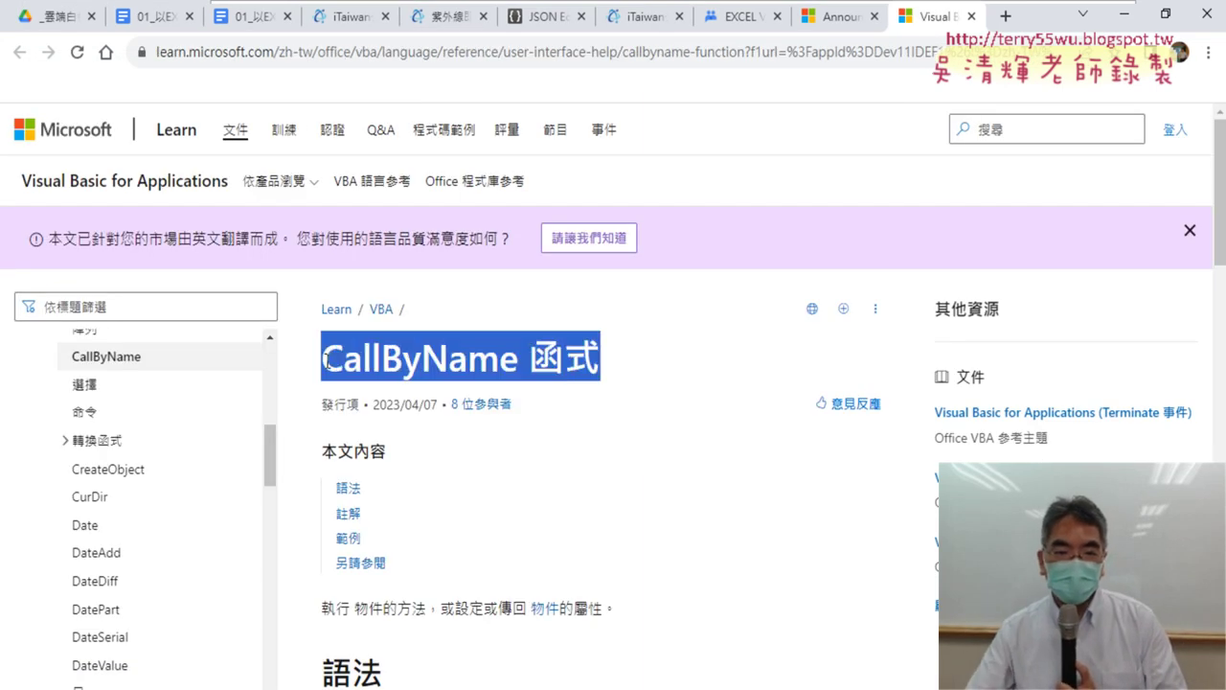
scroll(656, 370, down, 3)
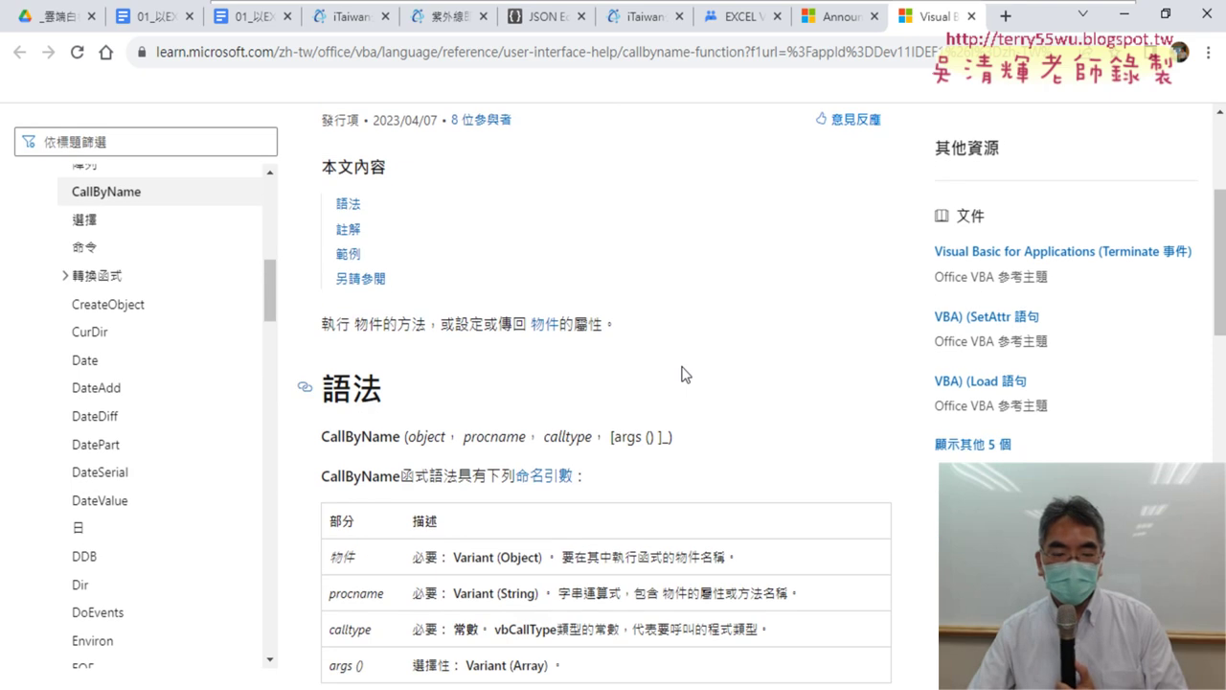
scroll(682, 373, down, 2)
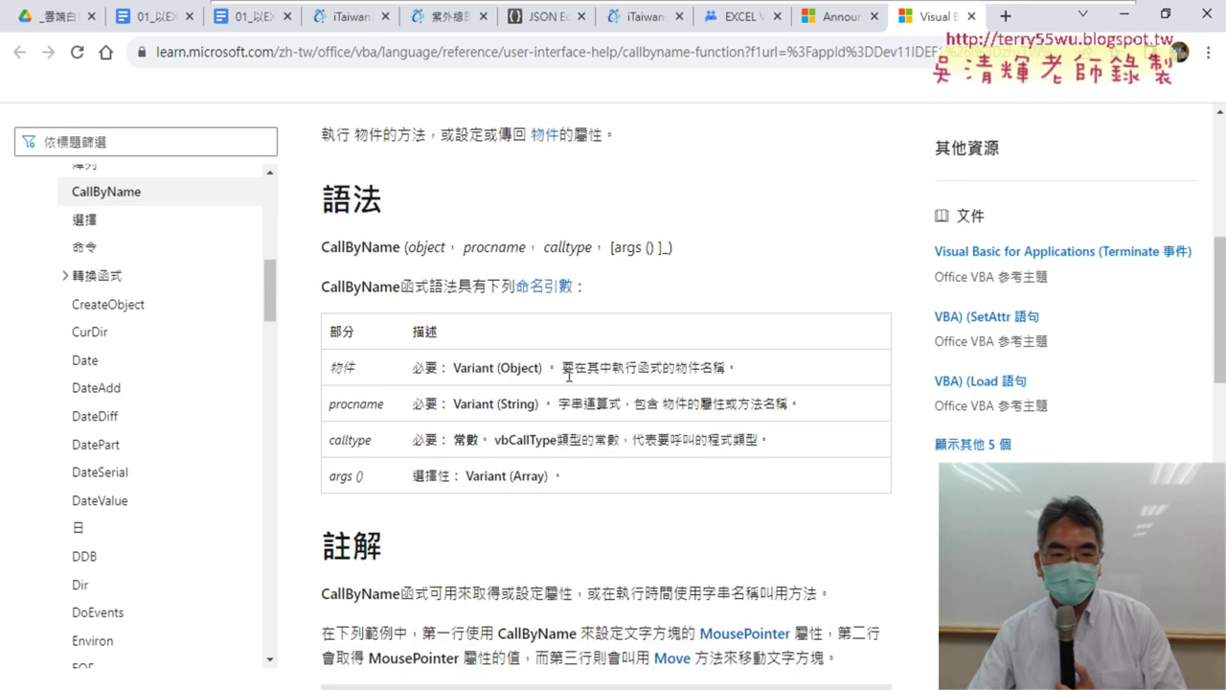
drag(738, 368, 332, 372)
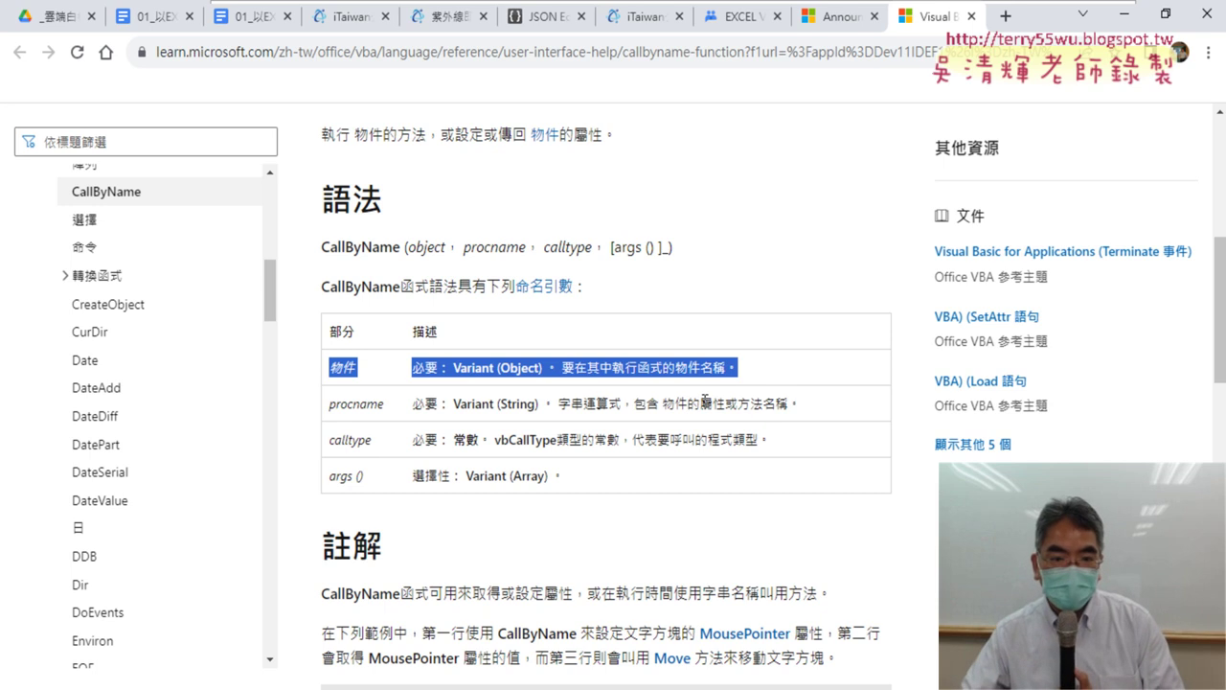
drag(372, 440, 329, 439)
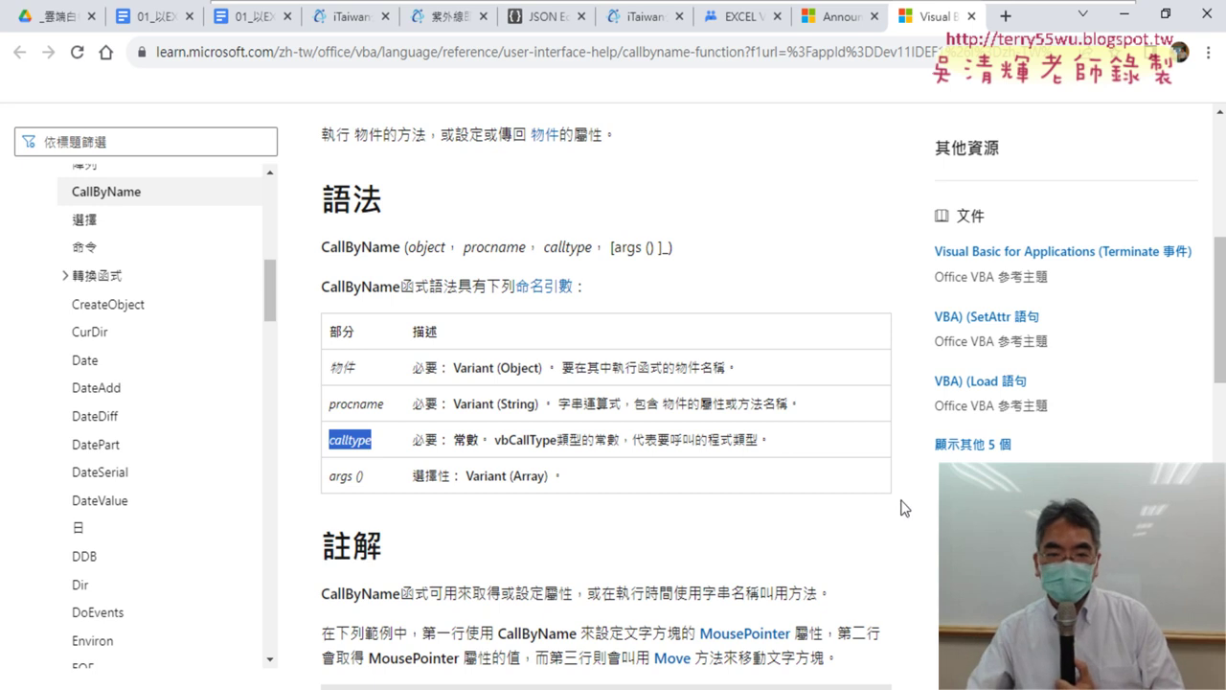
Step: Mark the vbGet argument in the VB example, then go back to the VBA editor
scroll(902, 509, down, 3)
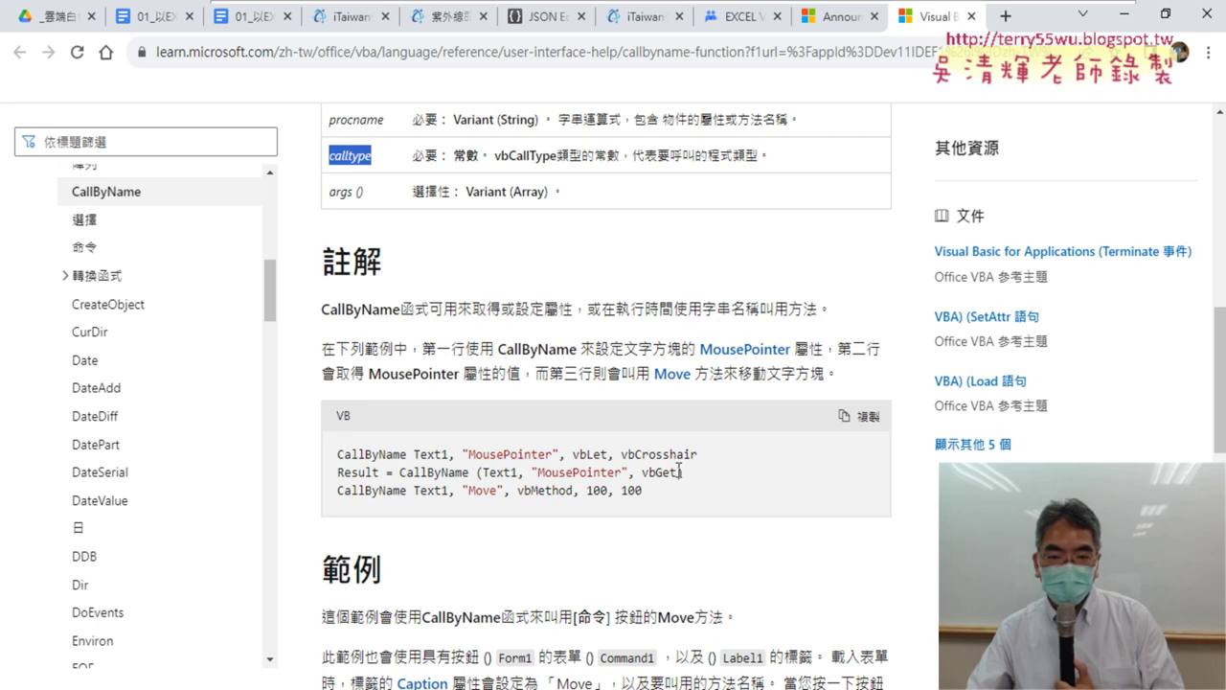
drag(679, 472, 642, 472)
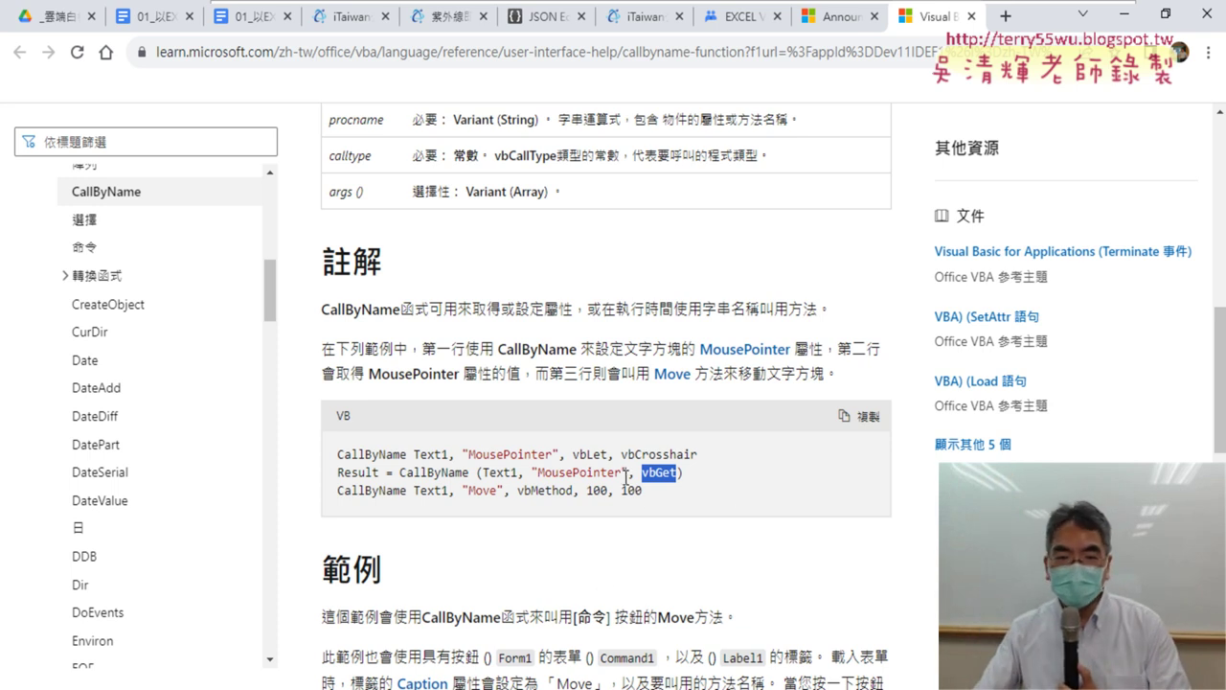
drag(630, 473, 673, 478)
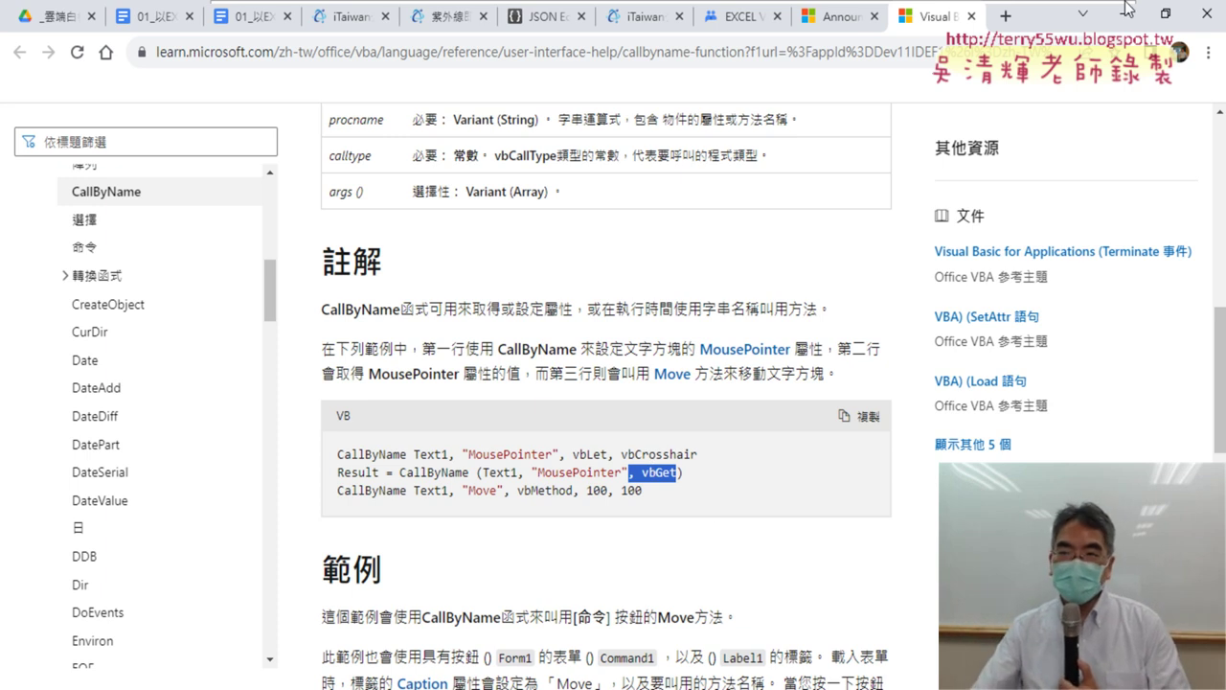
mouse_move(1133, 24)
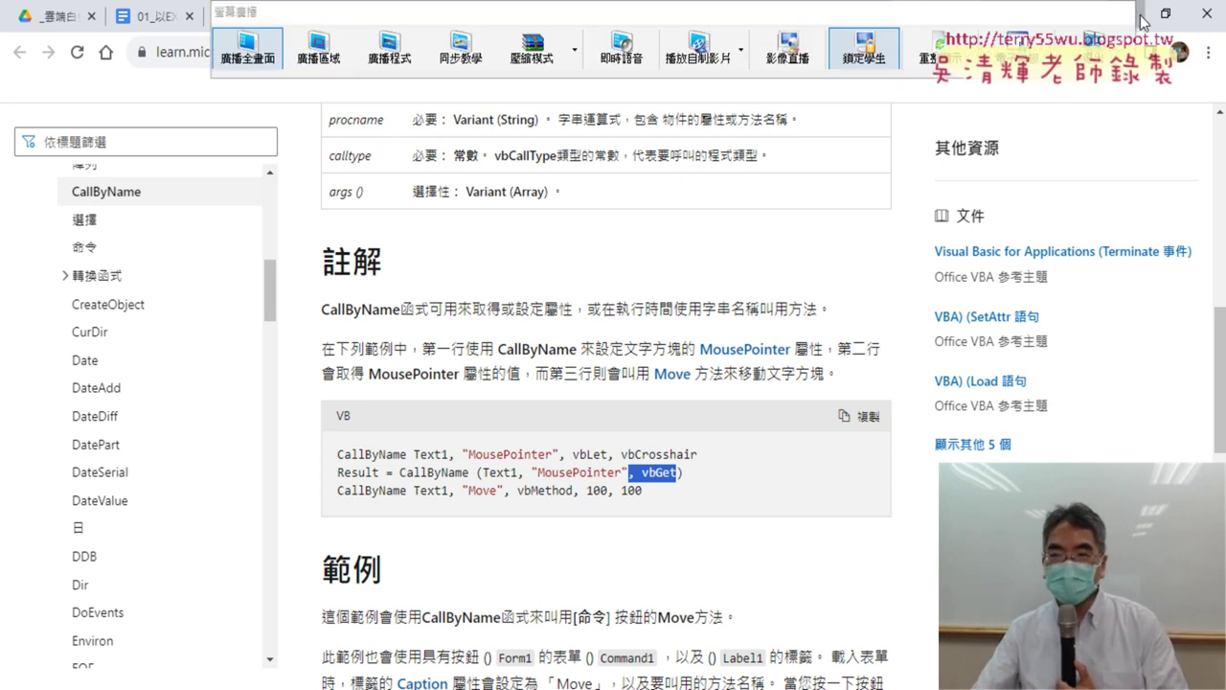
click(1138, 11)
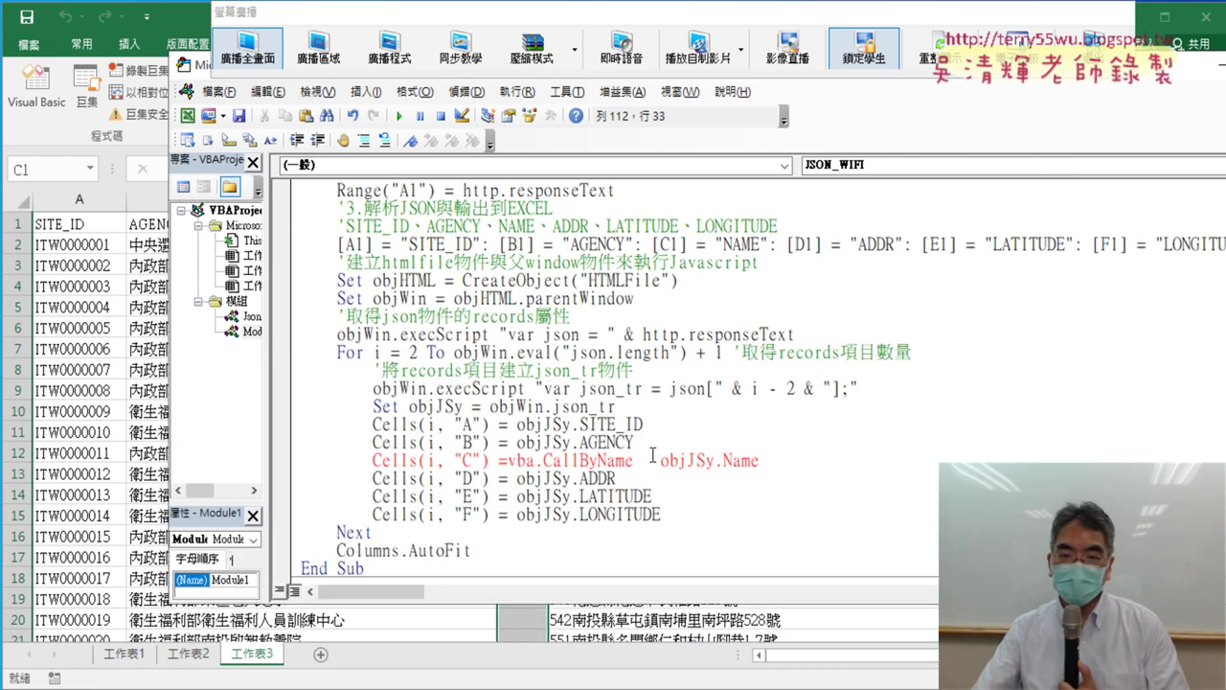
Step: Rewrite the column C line as =vba.CallByName(objJSy,"Name" and return to the CallByName help page
click(635, 462)
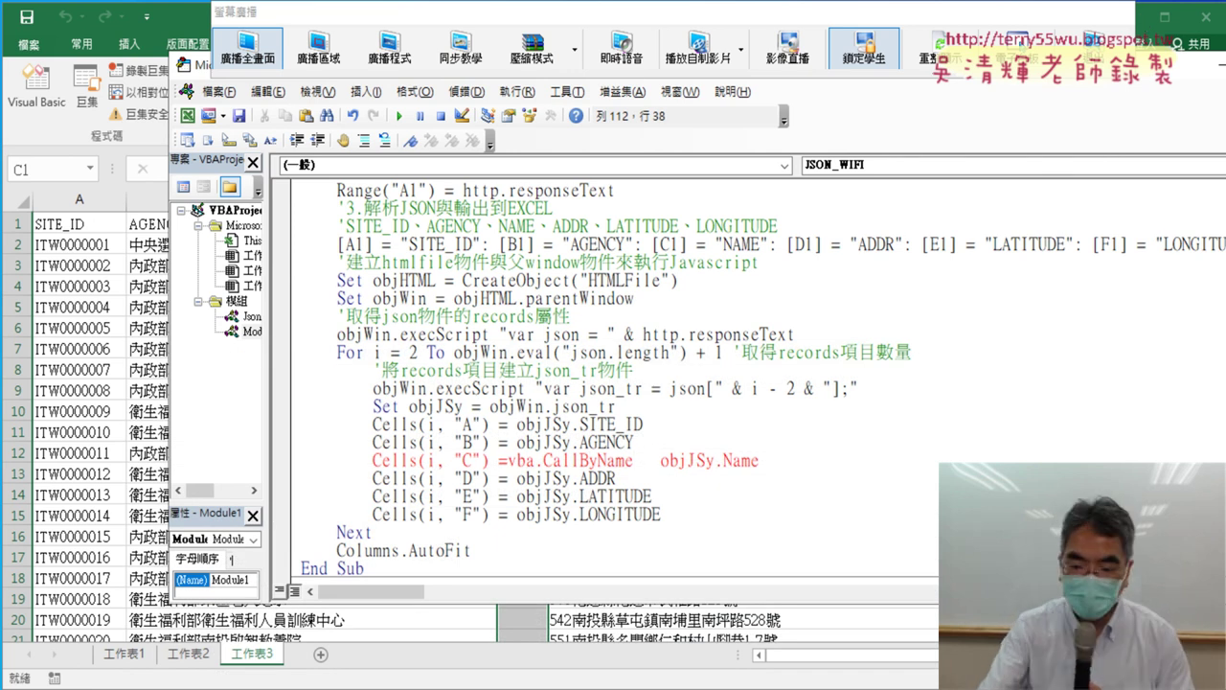
text(()
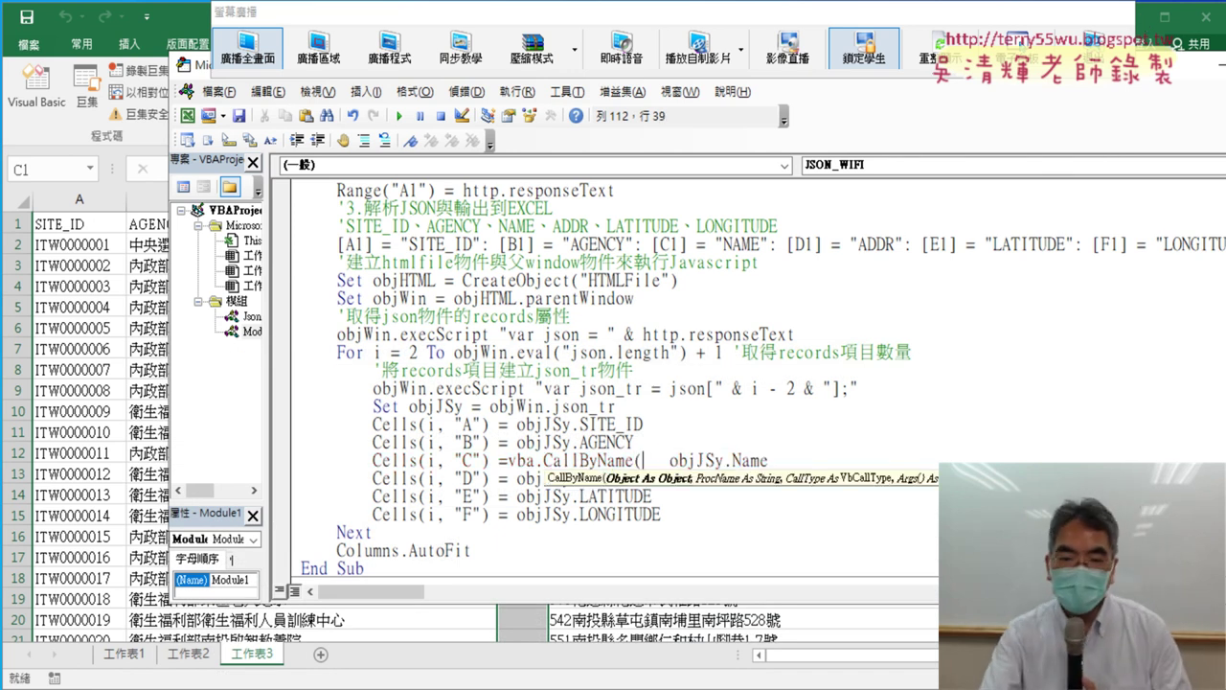
key(Delete)
key(Delete)
key(Delete)
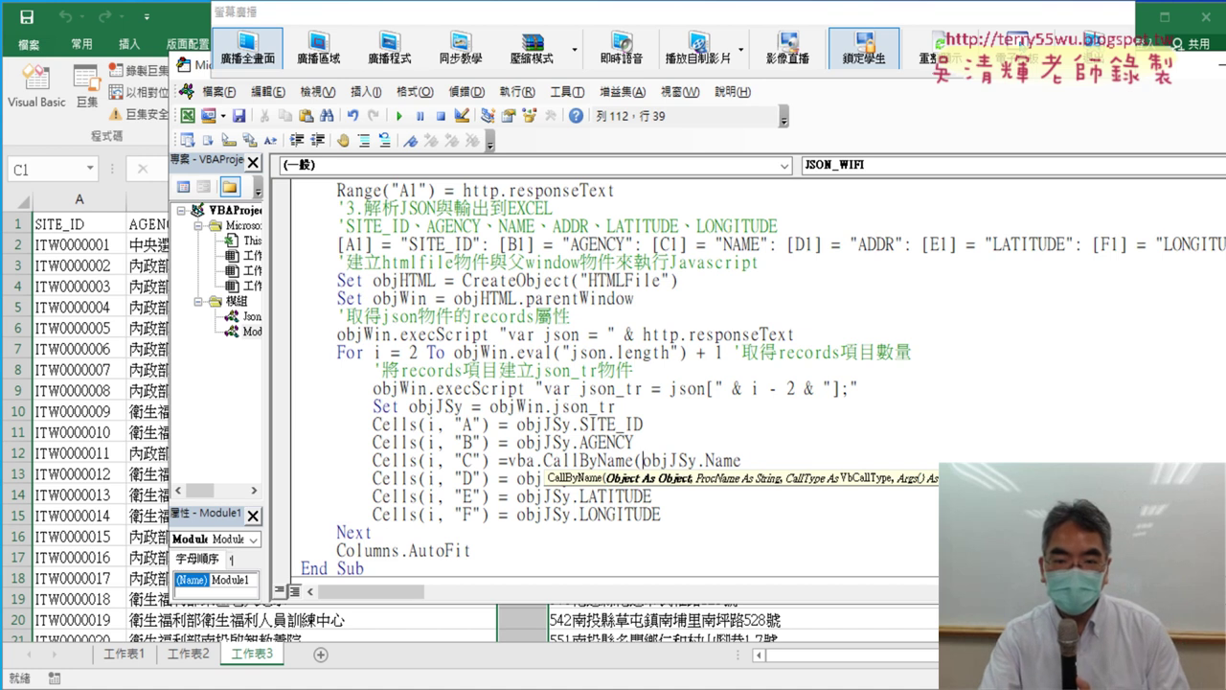
key(Right)
key(Right)
key(Right)
key(Right)
key(Right)
key(Right)
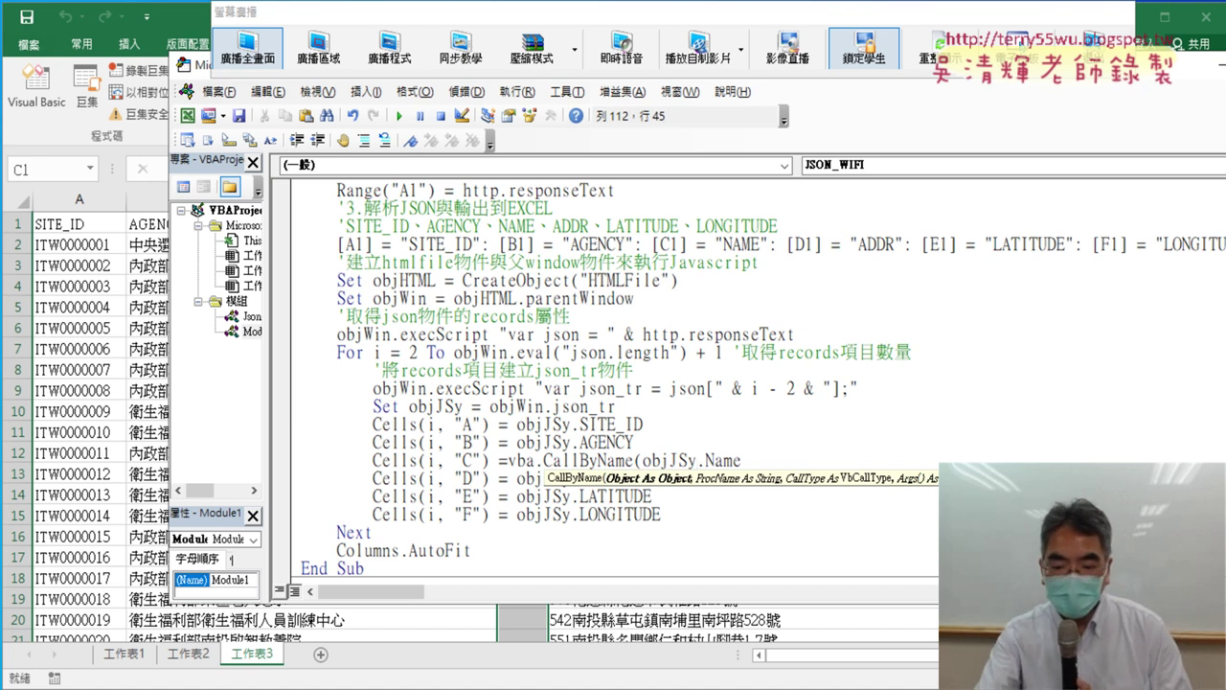
text(,)
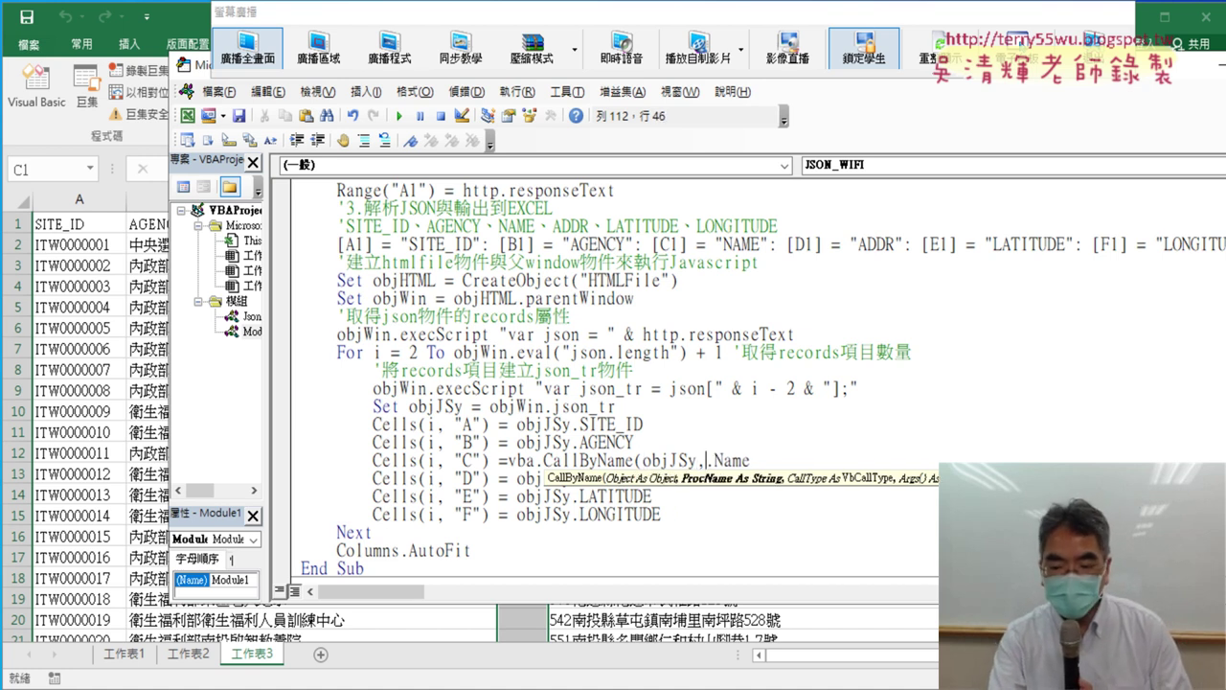
key(Delete)
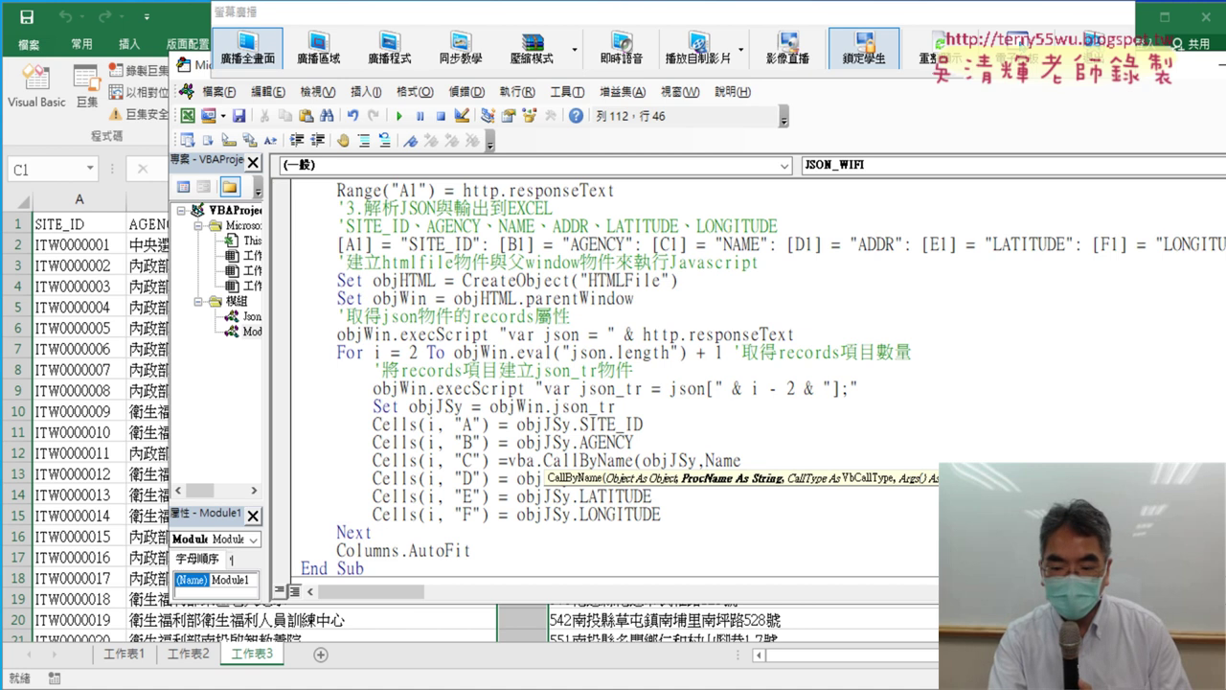
text("C)
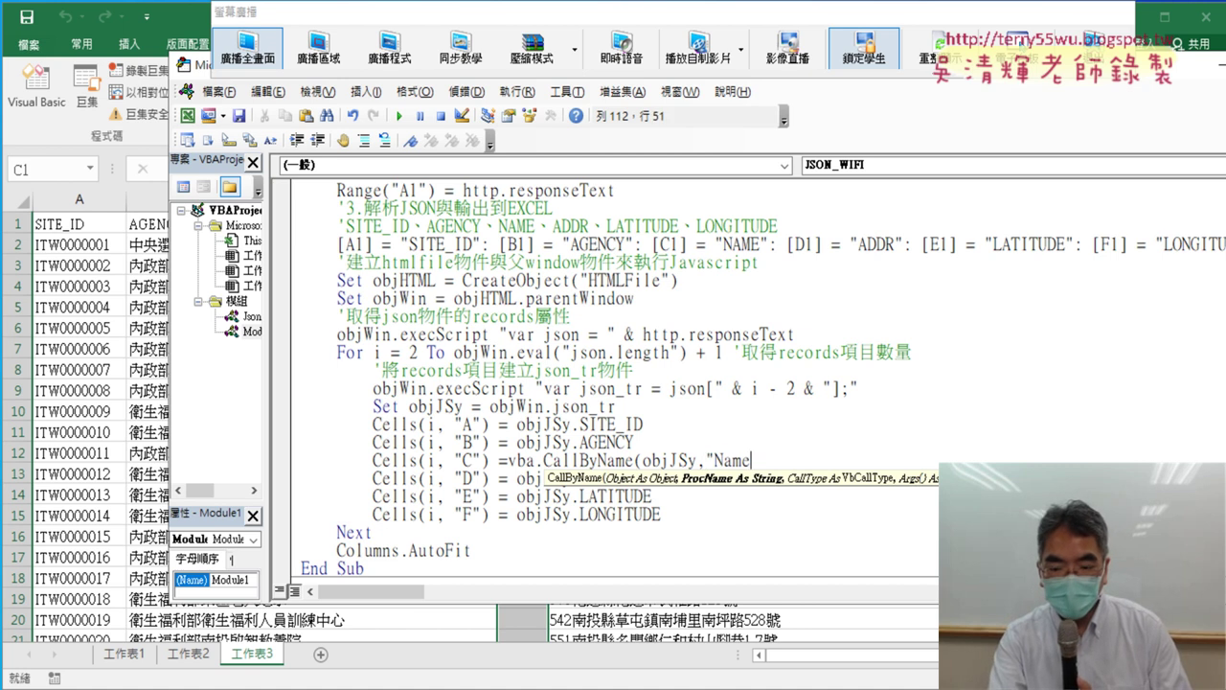
text(")
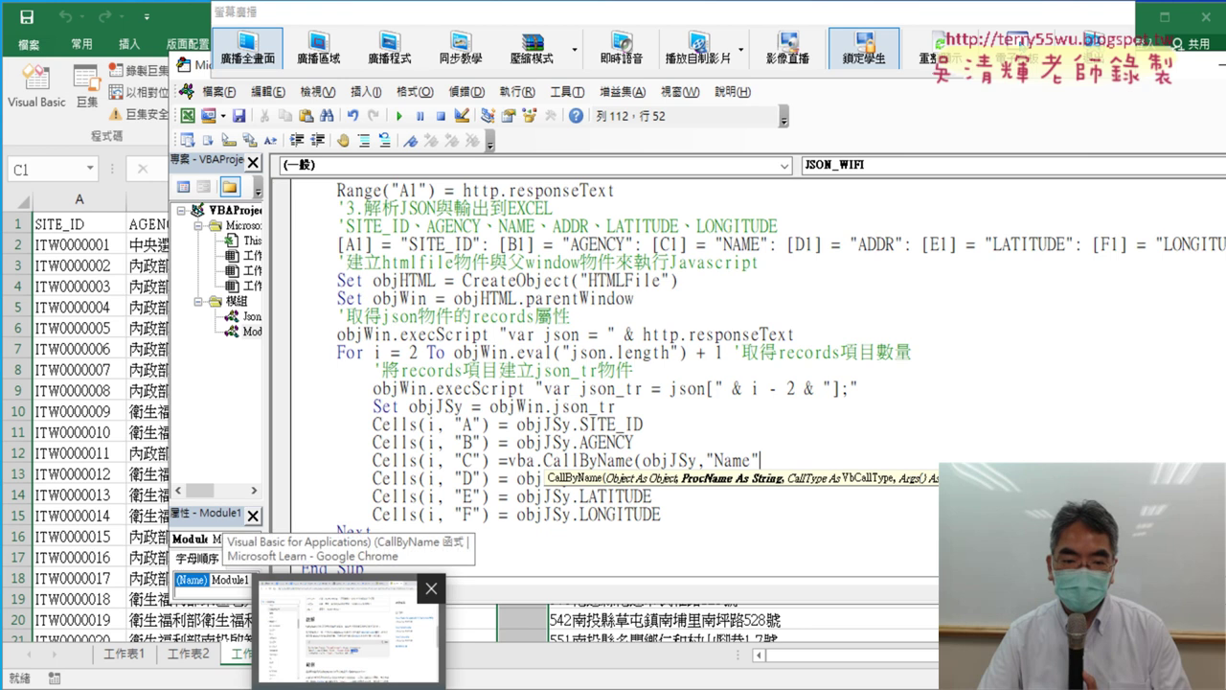
click(349, 627)
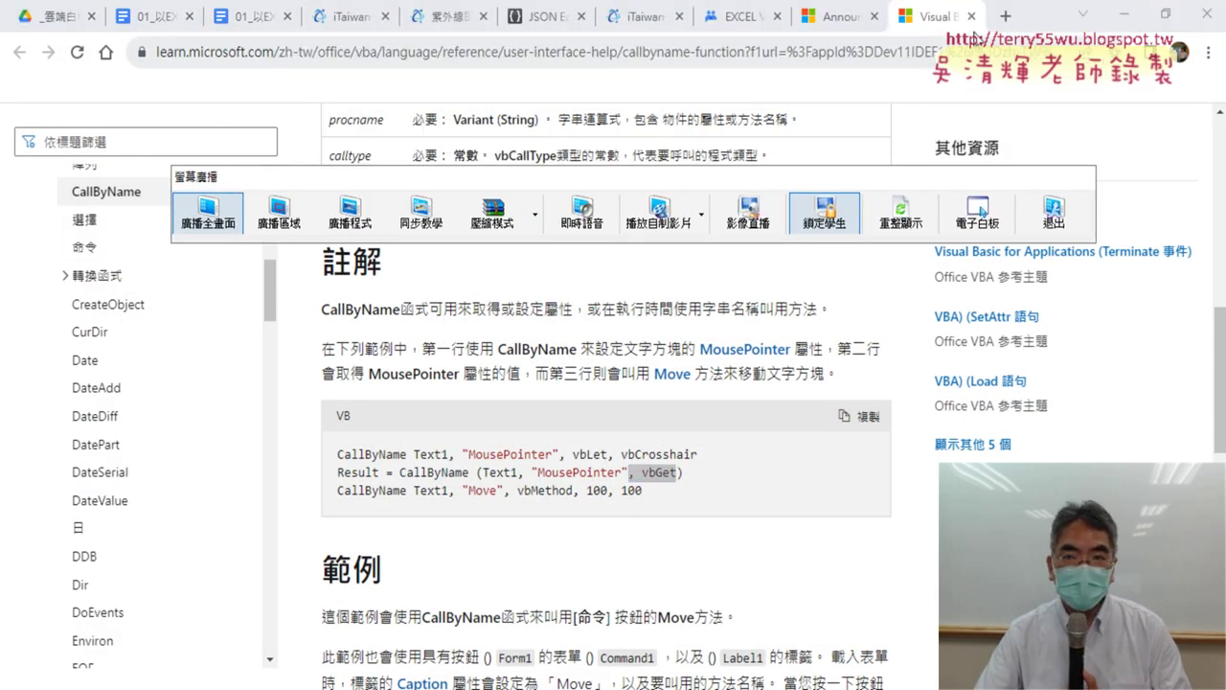
Step: Close the CallByName reference and mark the NAME field on the iTaiwan dataset page
click(970, 16)
click(397, 19)
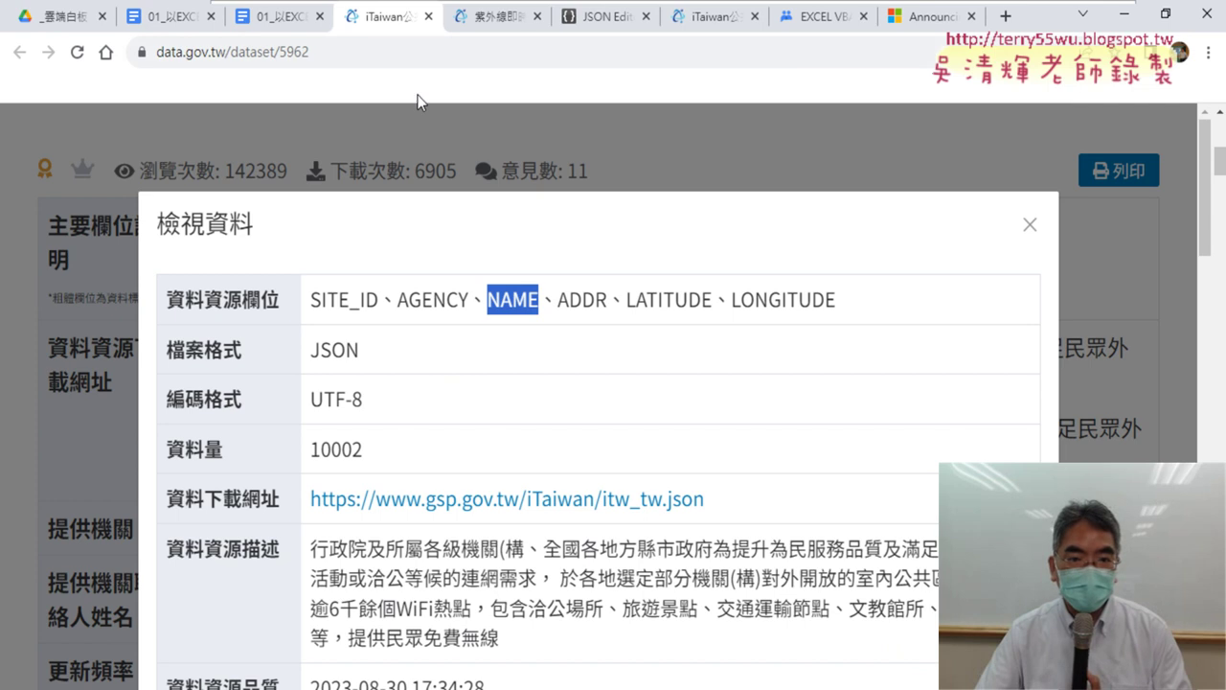
drag(488, 297, 539, 299)
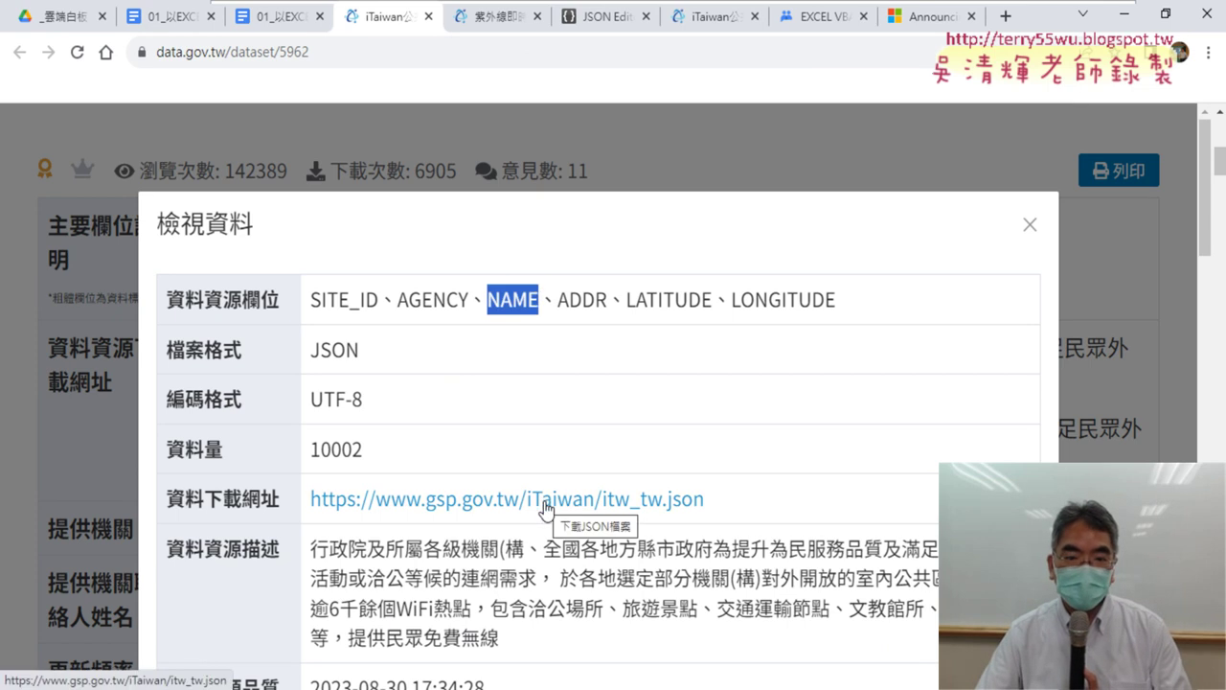
Step: Open itw_tw.json, copy its "NAME" key, and minimize Chrome to return to the VBA editor
click(532, 500)
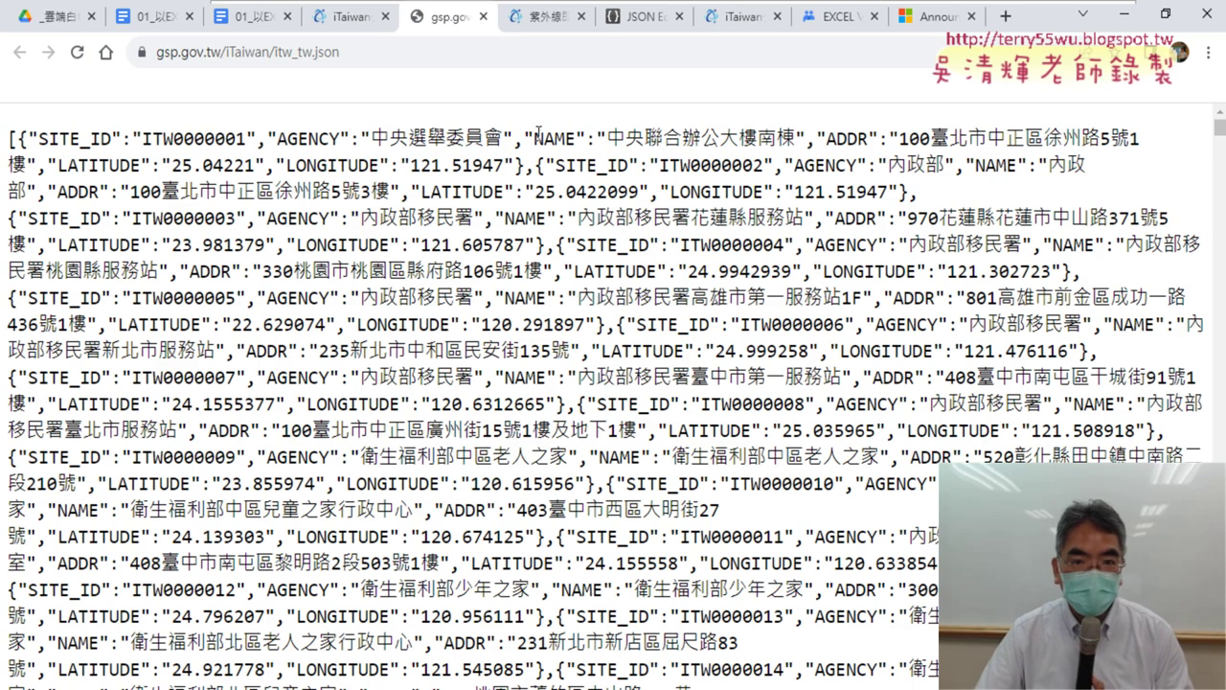
drag(526, 138, 580, 139)
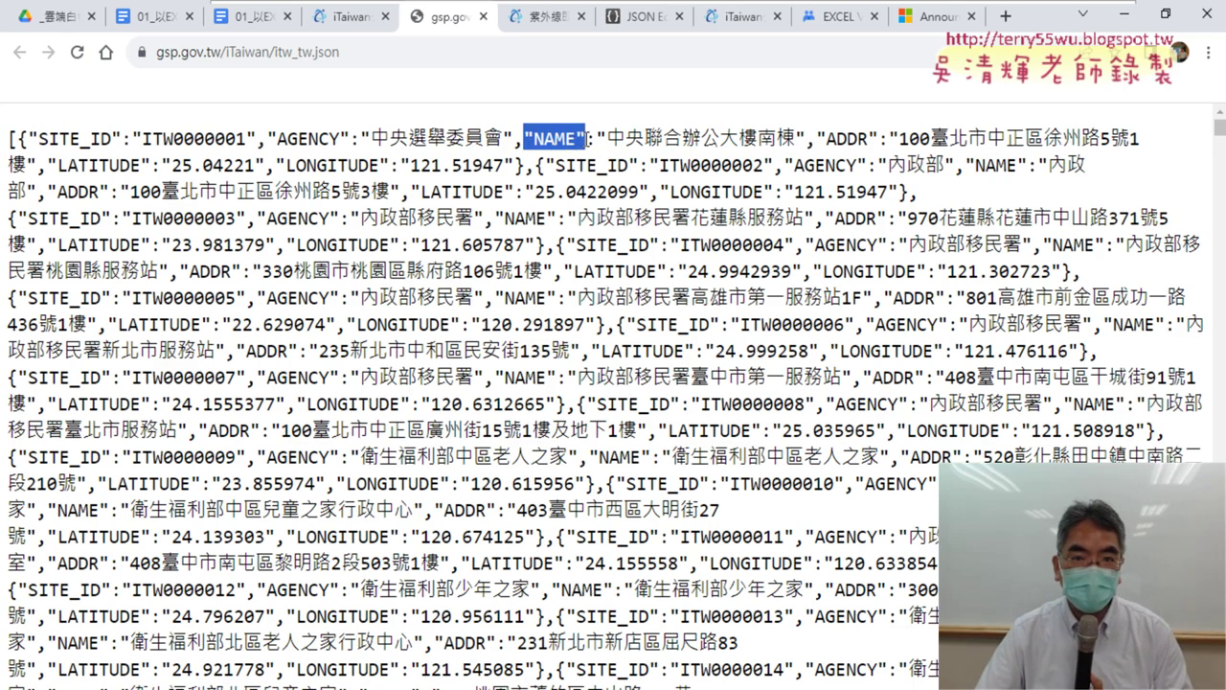
right_click(571, 142)
click(594, 151)
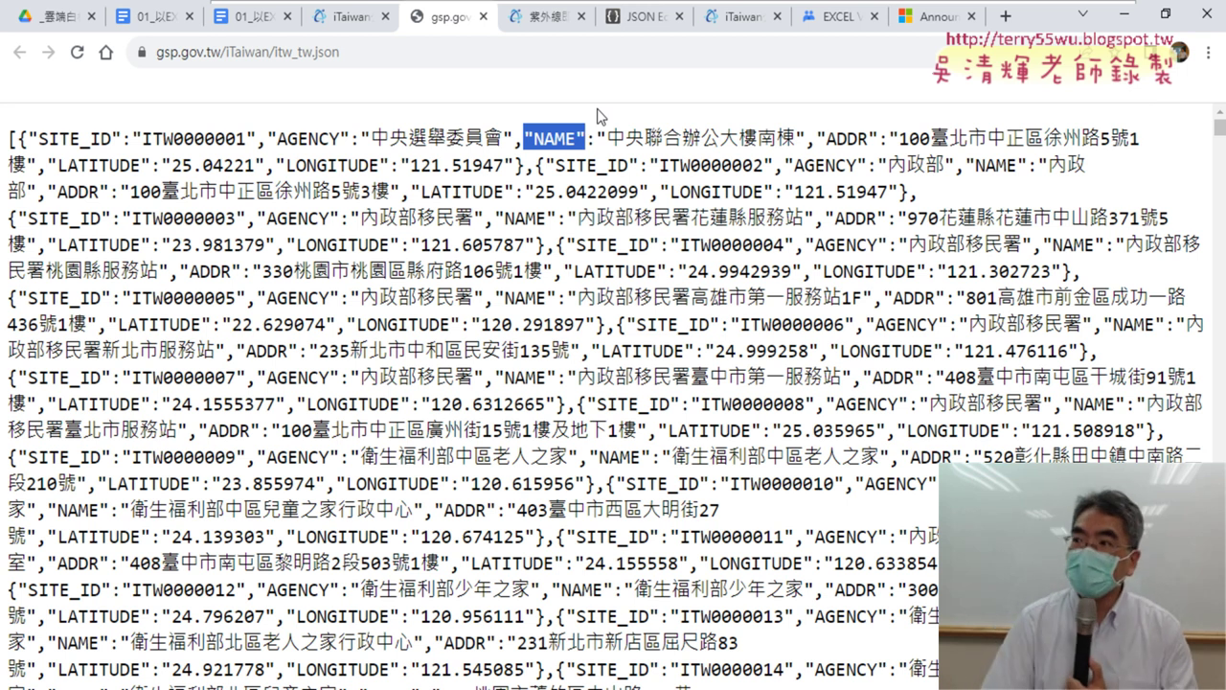
click(1123, 20)
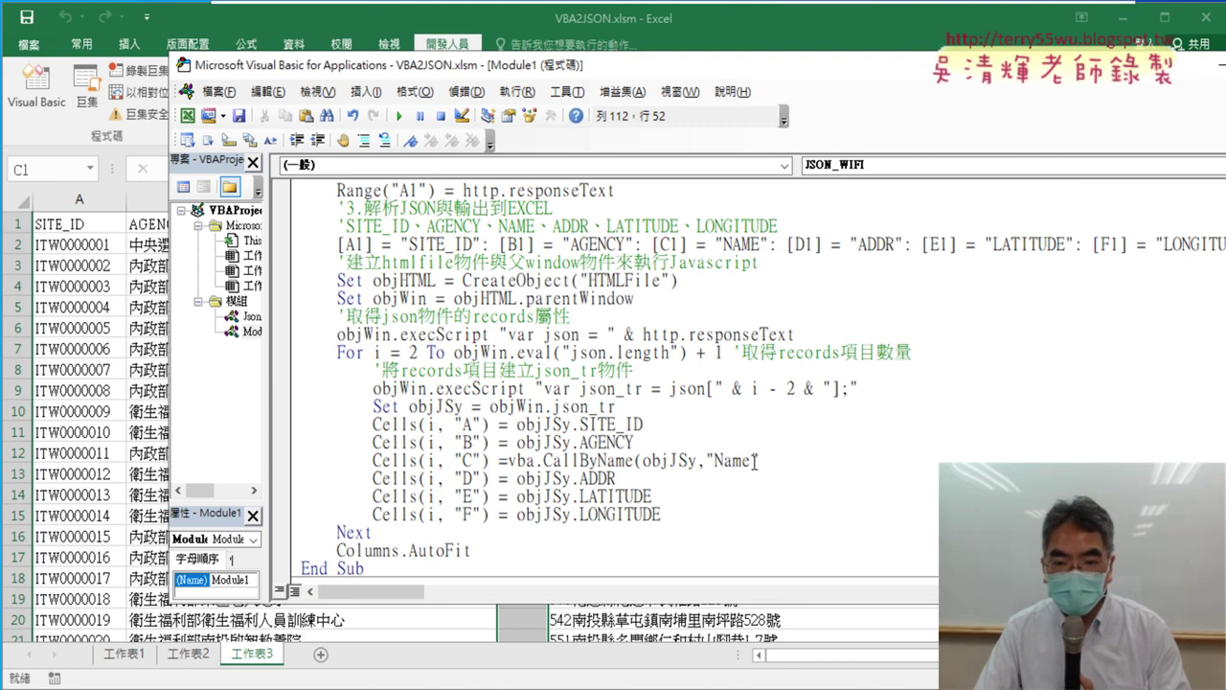
Step: Change the CallByName argument to "NAME" and add VbGet as the call type
drag(756, 460, 705, 462)
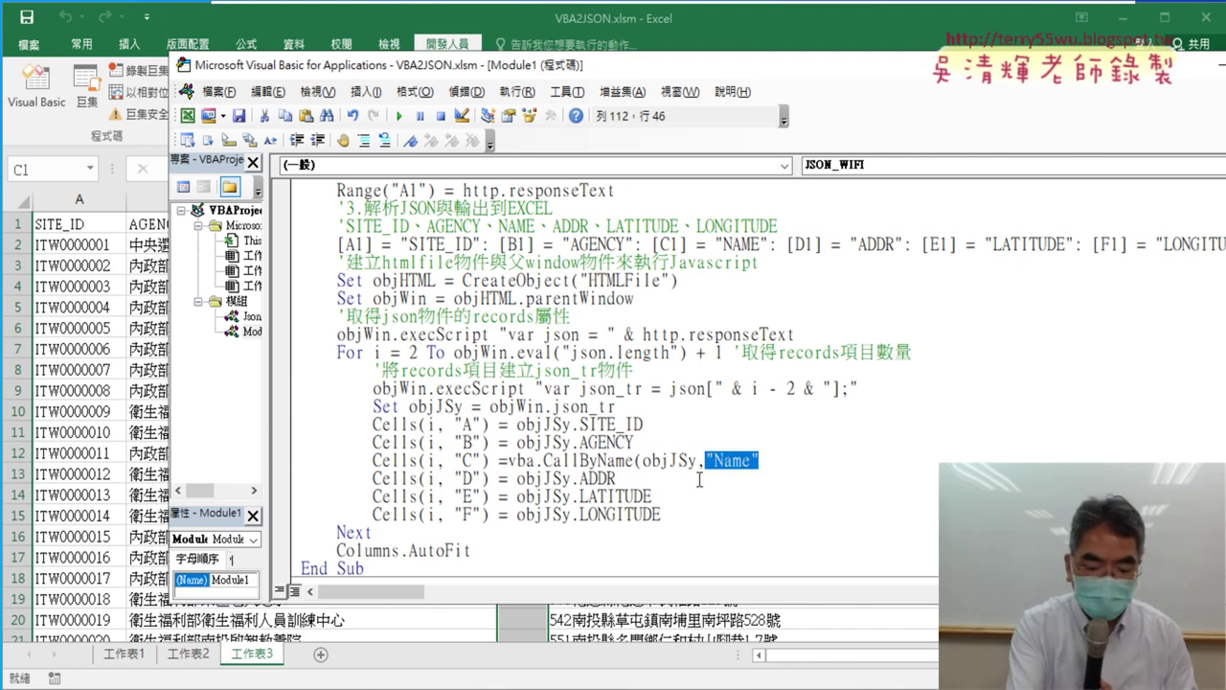
text("NAME")
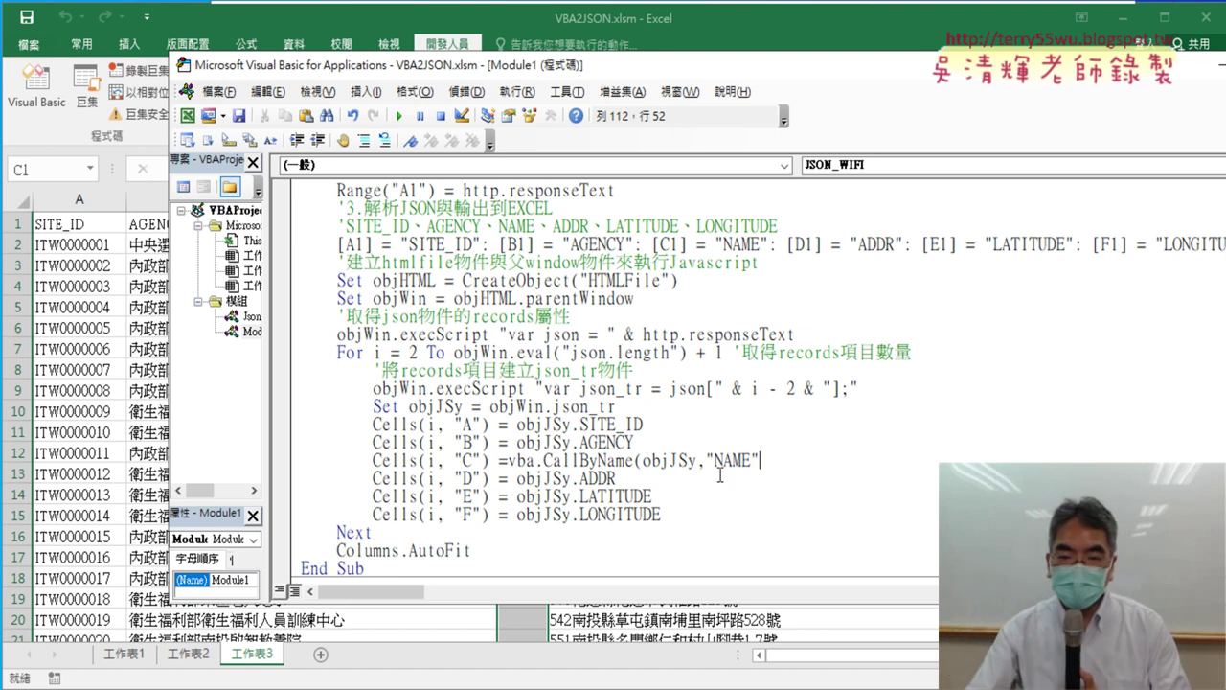
drag(699, 460, 652, 461)
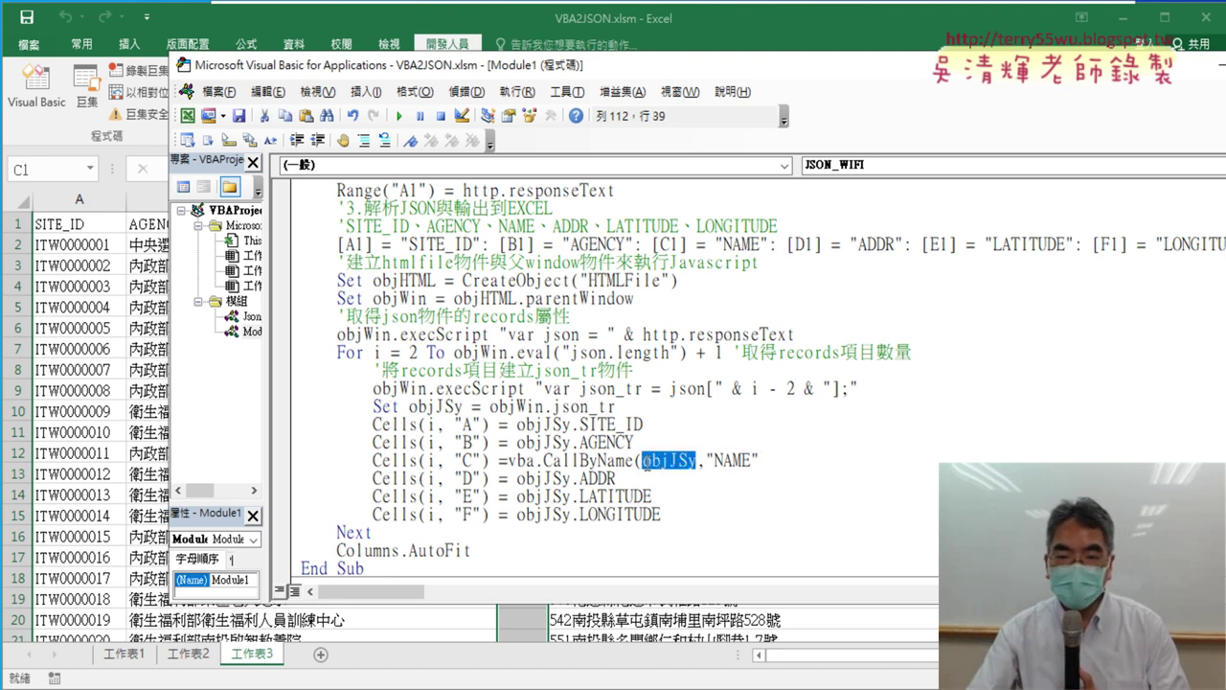
drag(763, 464, 701, 470)
click(767, 461)
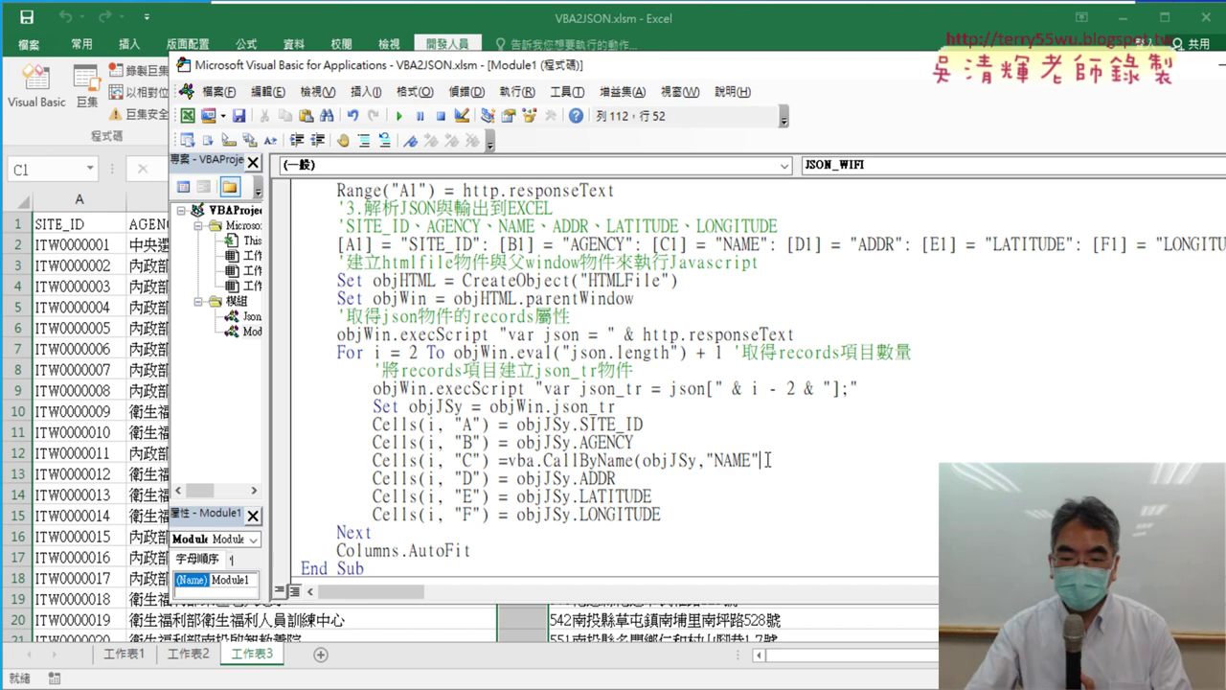
text(,)
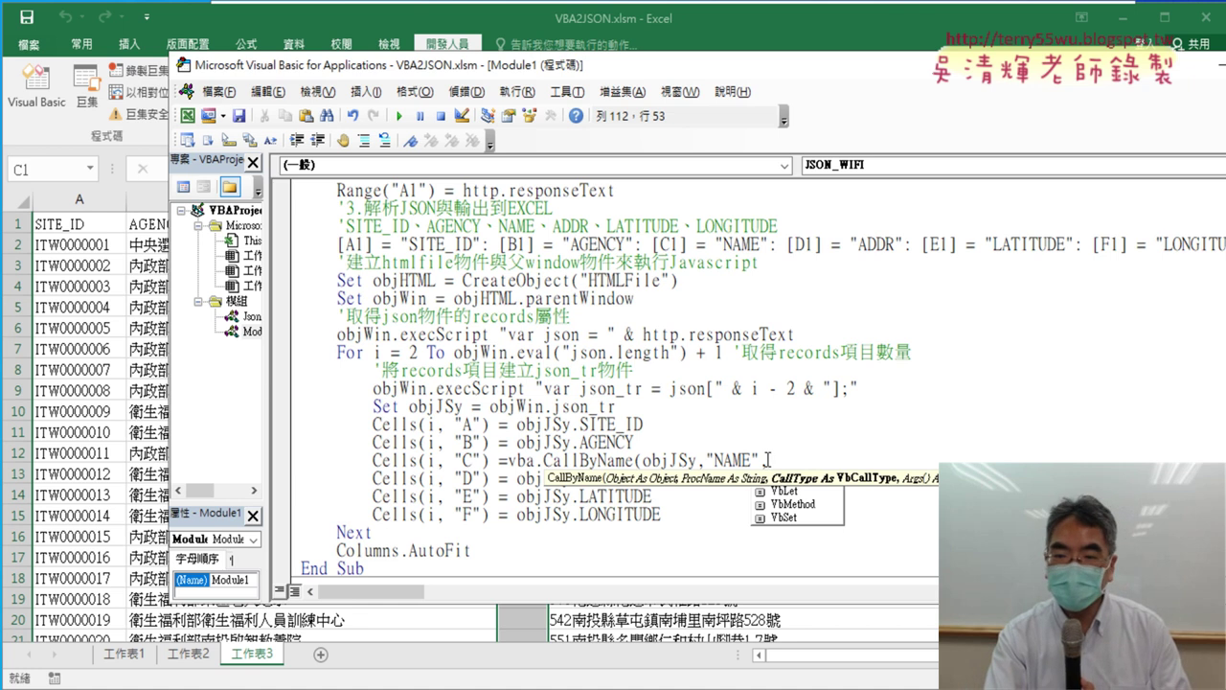
key(Down)
key(Down)
key(Down)
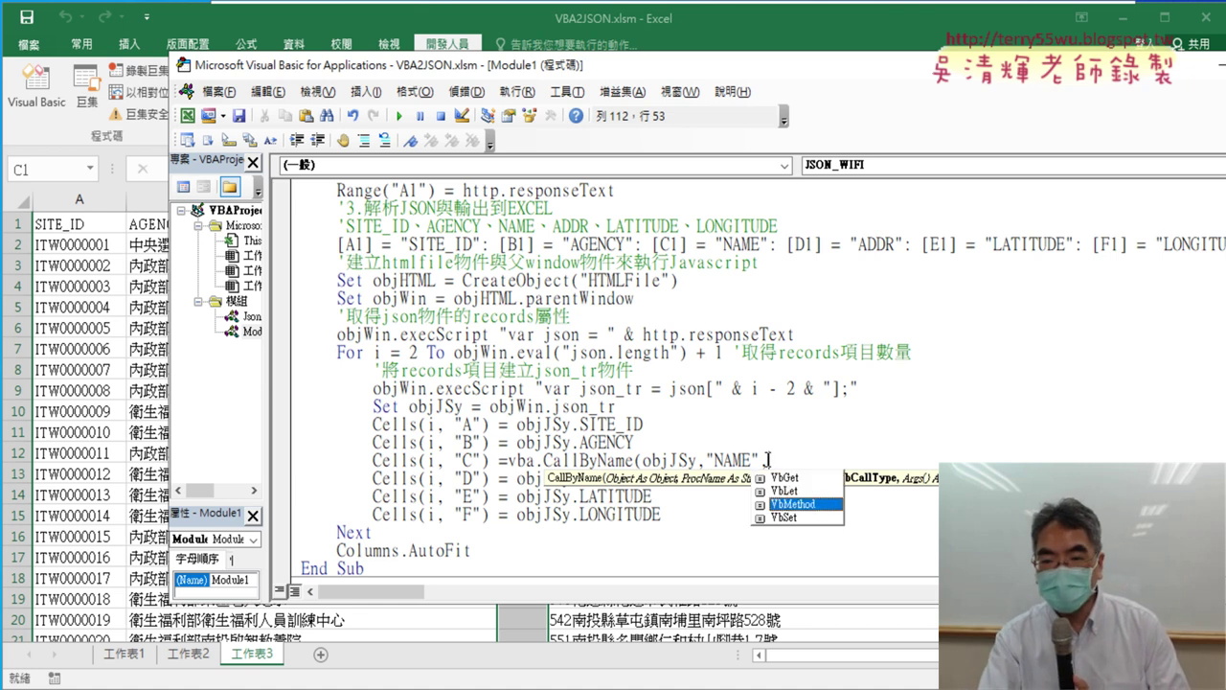
key(Up)
key(Up)
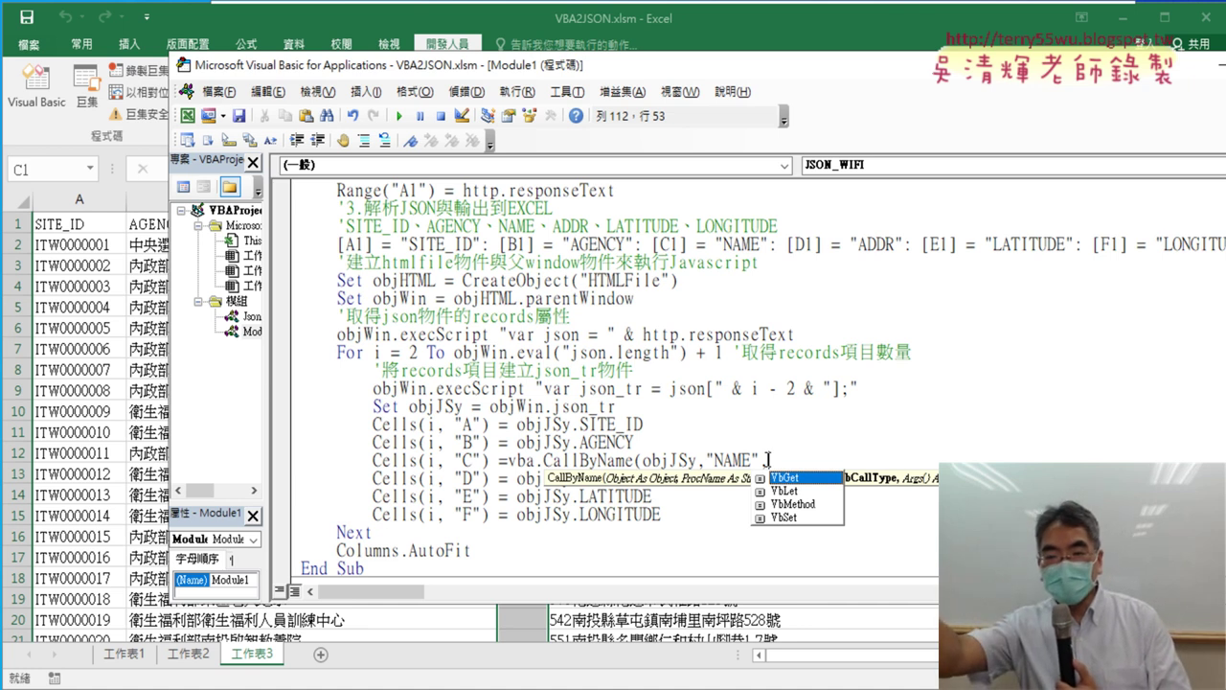
text(,)
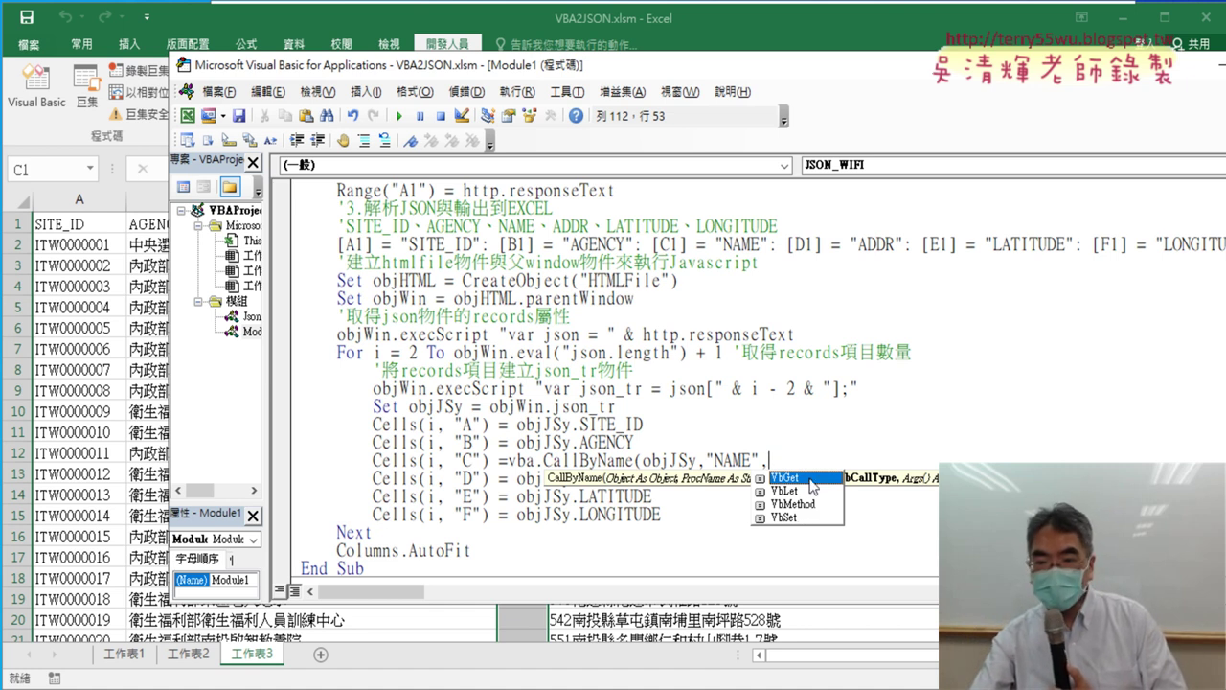
double_click(810, 478)
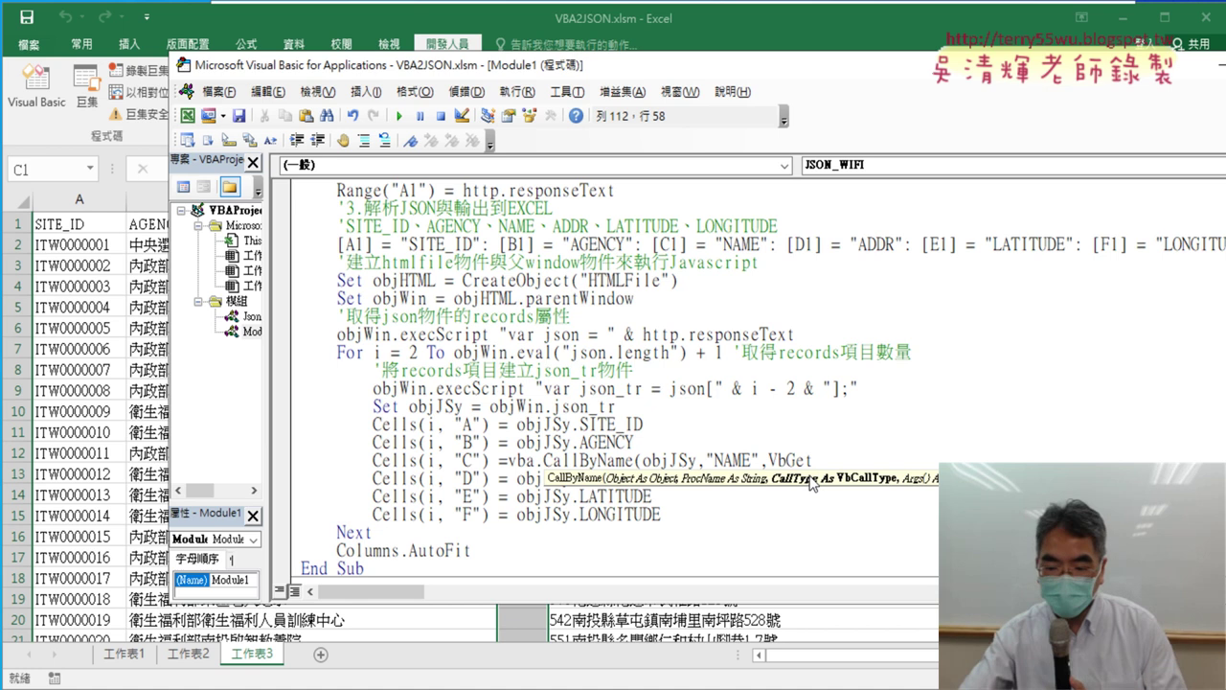
text())
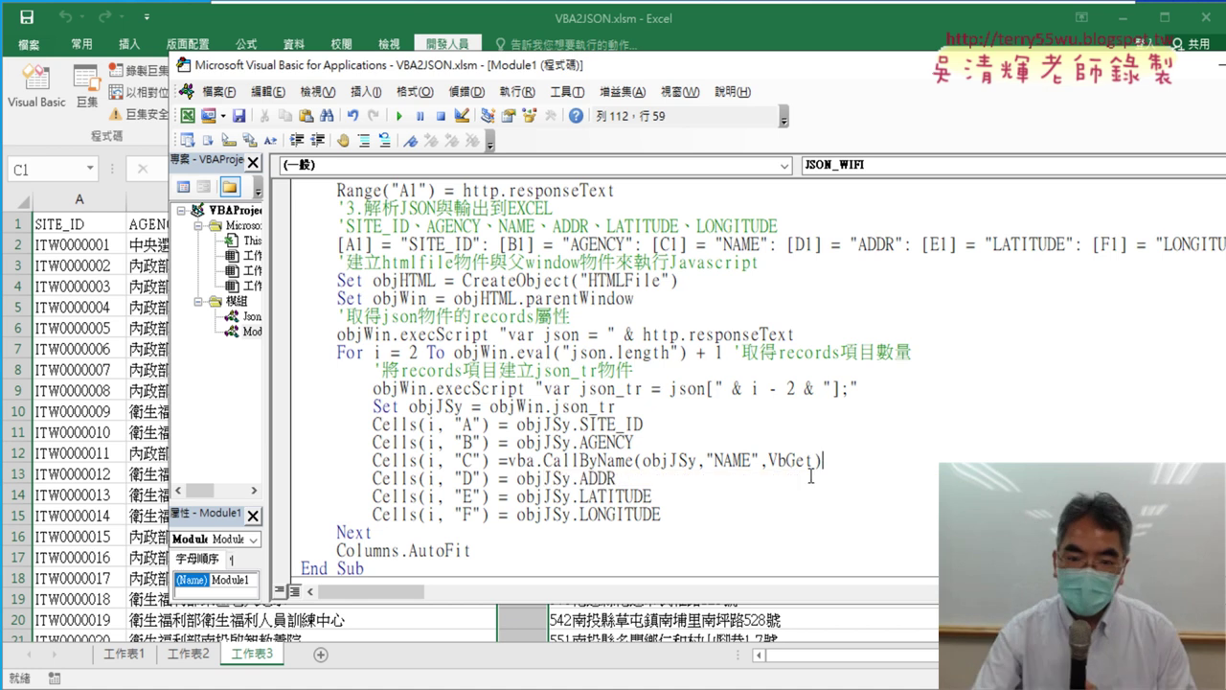
drag(810, 476, 795, 489)
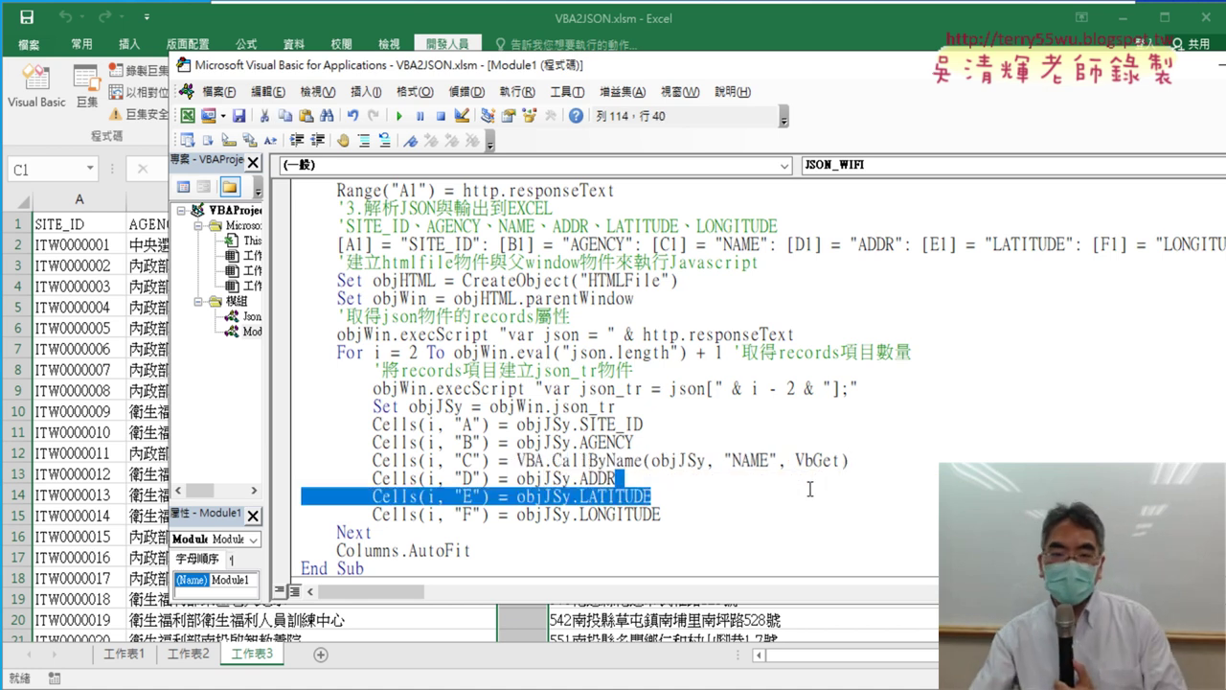
click(791, 480)
Step: Delete the VBA. prefix so the line reads CallByName(objJSy, "NAME", VbGet)
drag(723, 461, 780, 460)
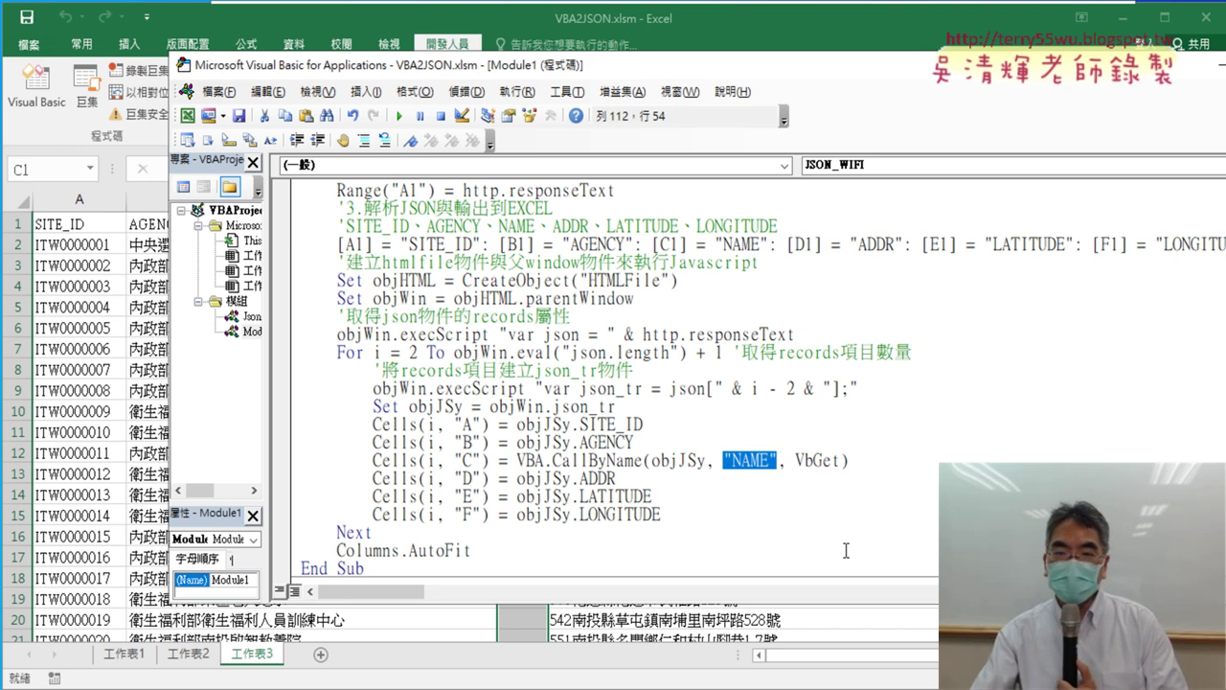
drag(641, 460, 552, 461)
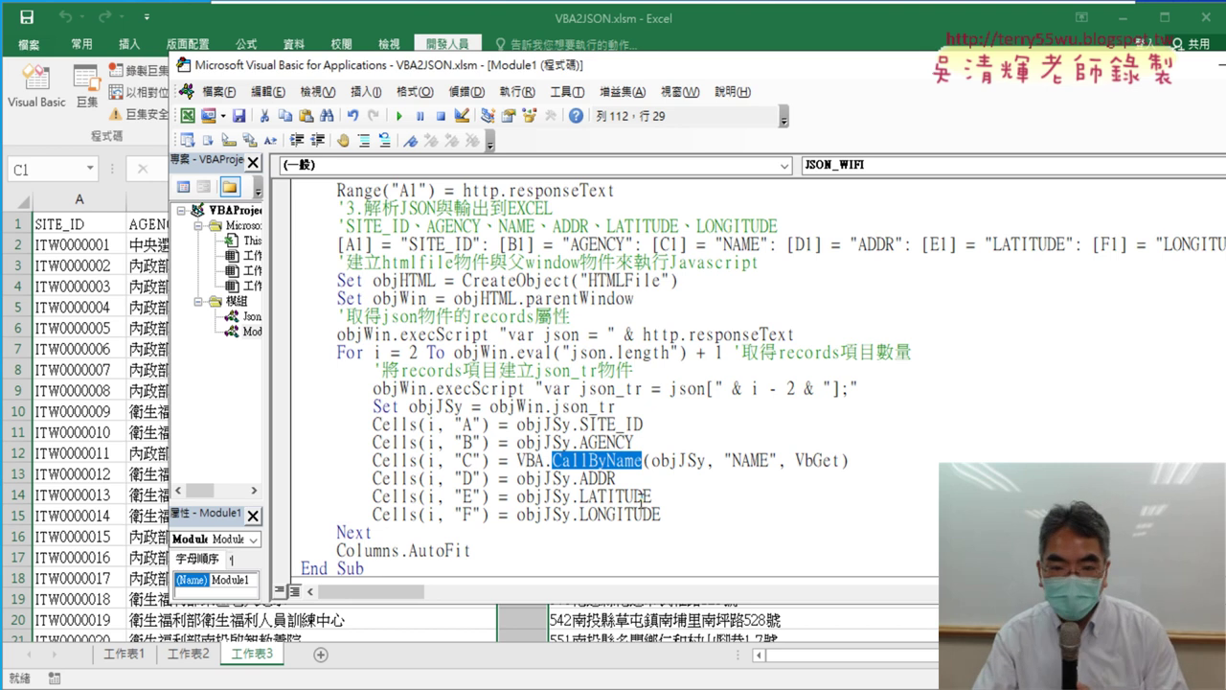
click(552, 462)
drag(518, 463, 546, 461)
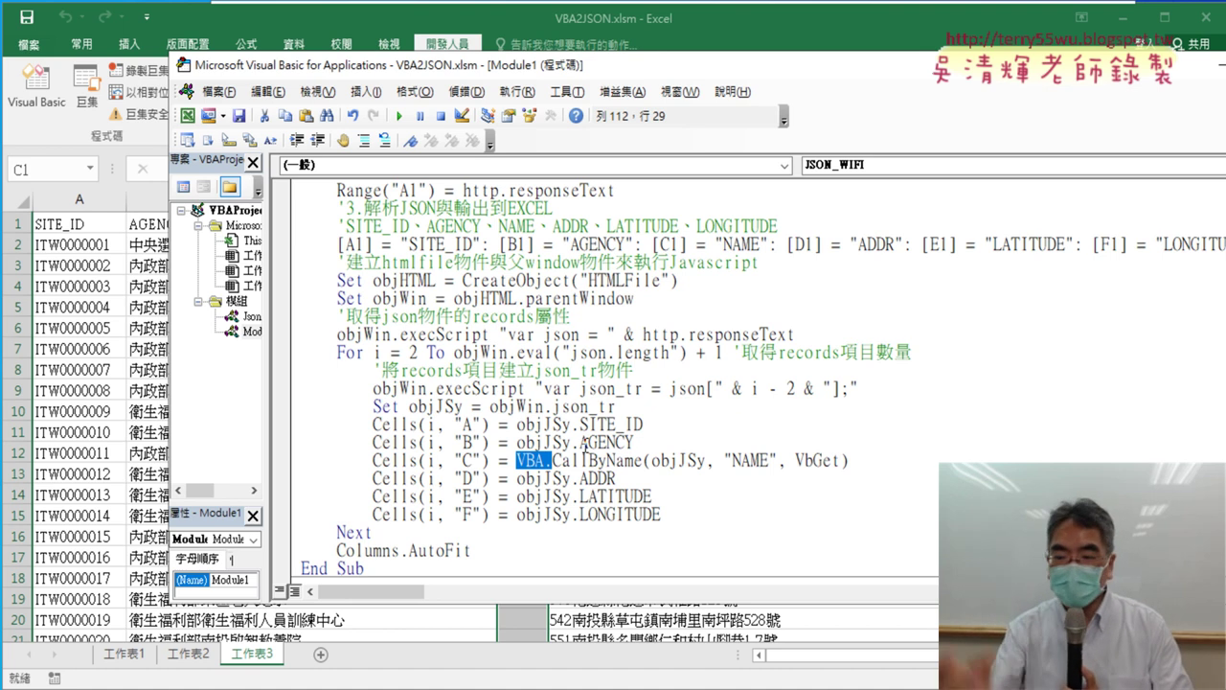
key(Delete)
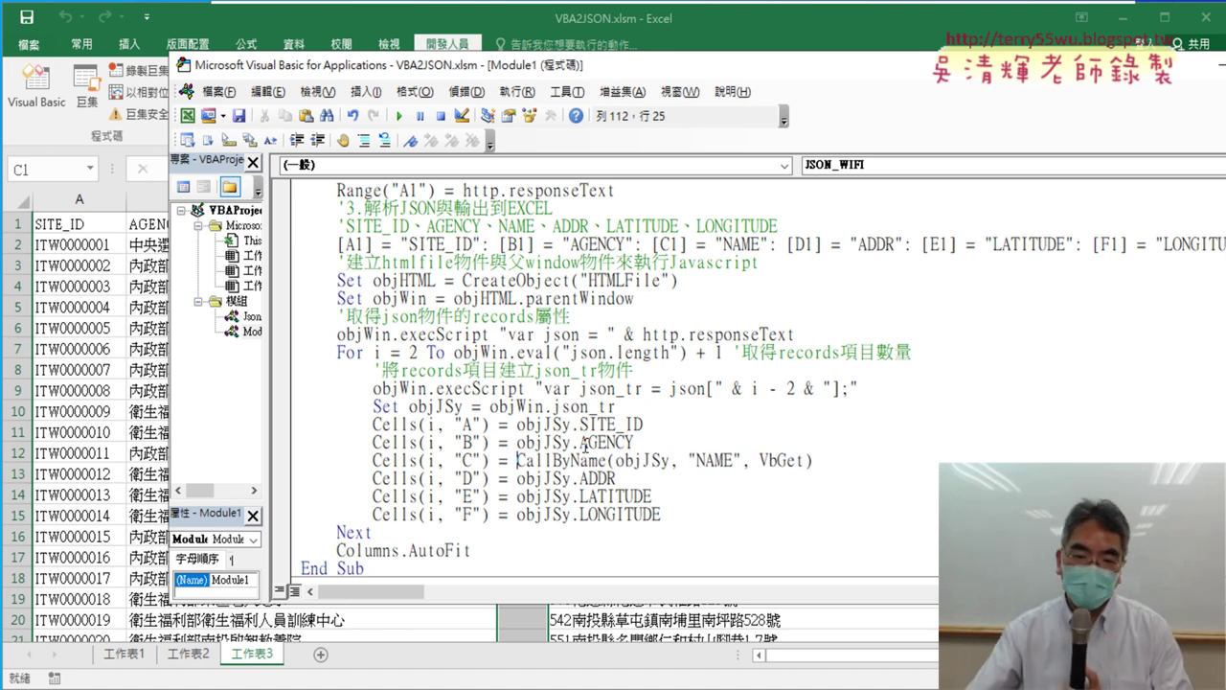
Step: Set breakpoints on the Cells(i, "C") line and the Set http request line
click(283, 461)
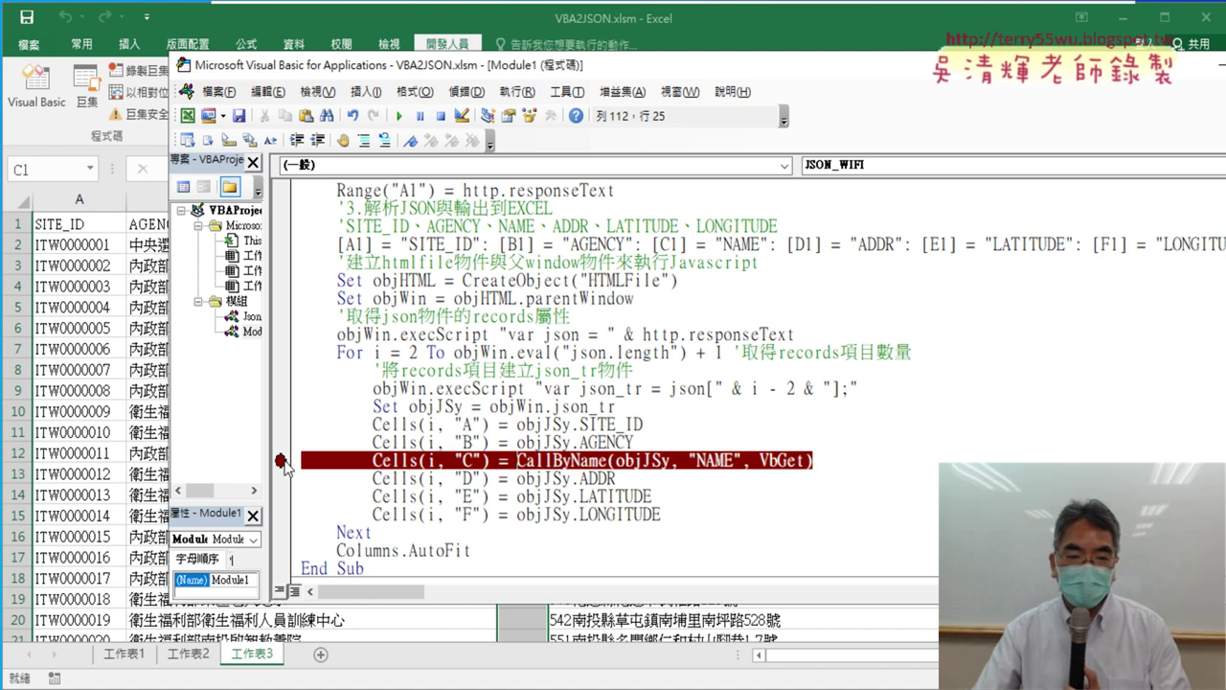
scroll(575, 393, up, 4)
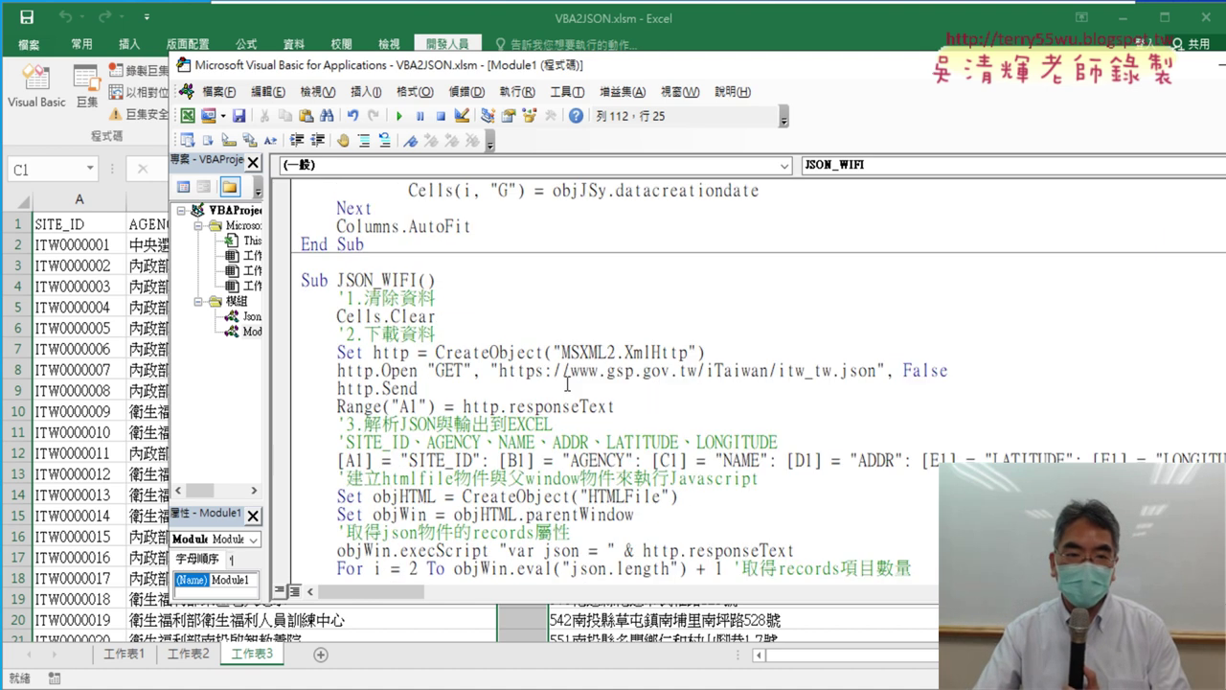
click(282, 353)
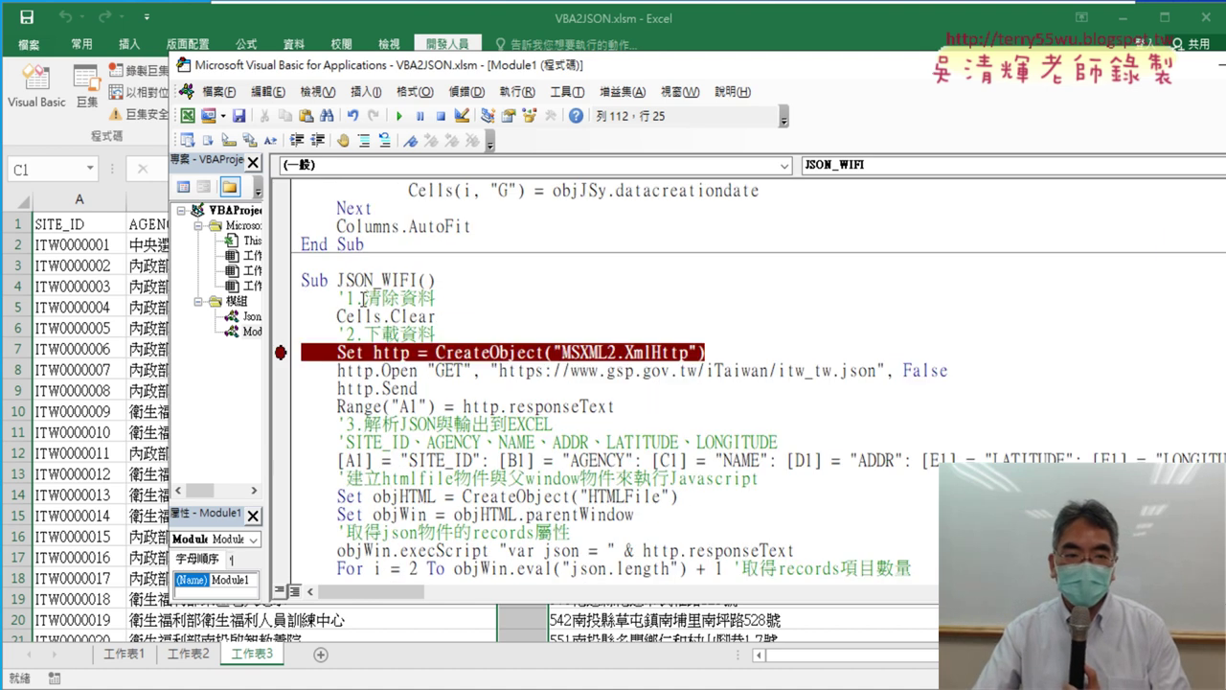
Step: Run JSON_WIFI and continue until it pauses at the column C breakpoint
click(399, 115)
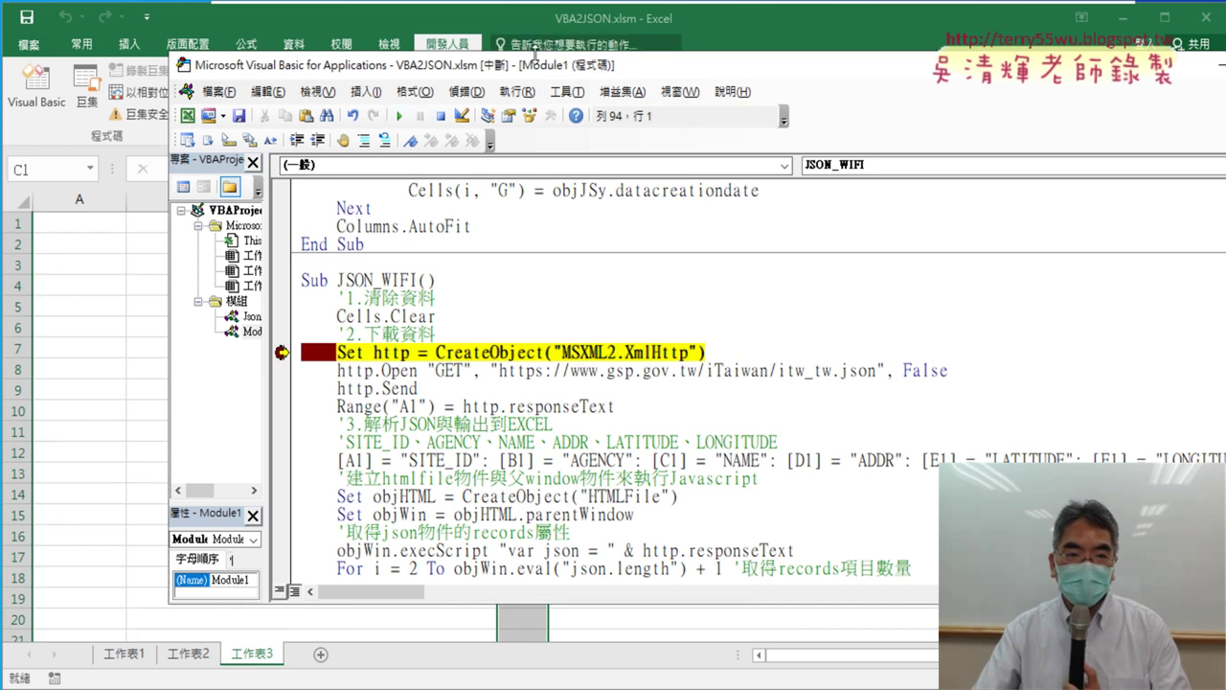
drag(549, 65, 701, 42)
scroll(711, 357, down, 2)
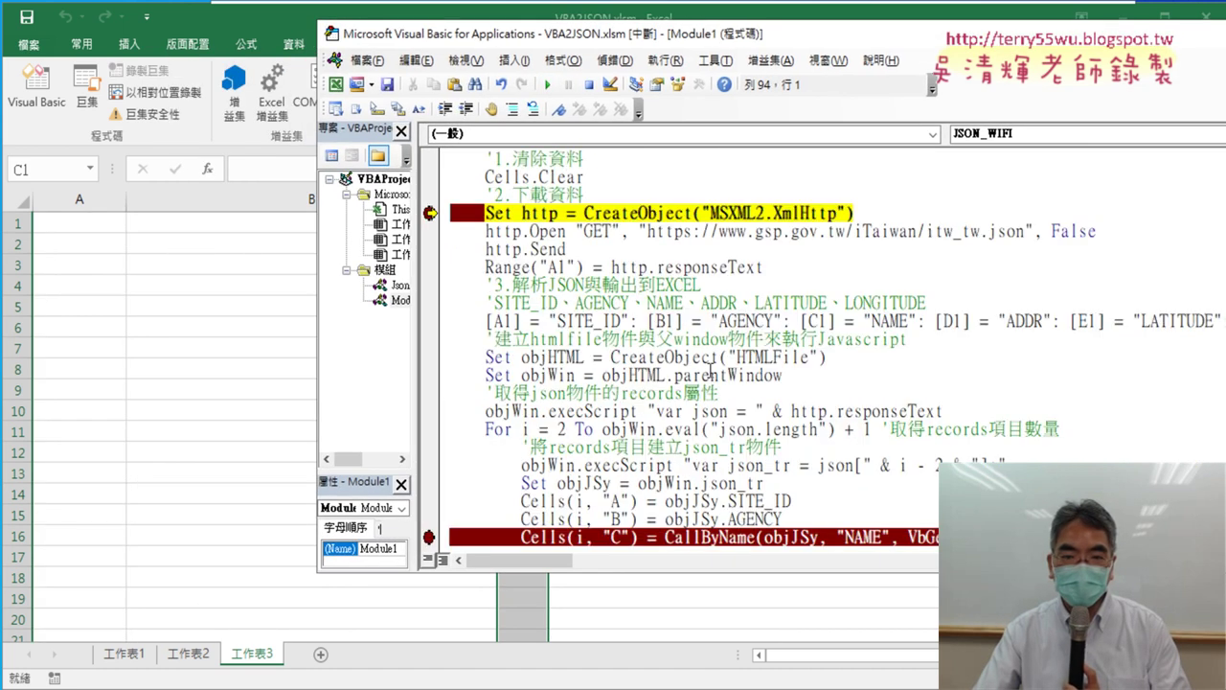
scroll(706, 383, down, 1)
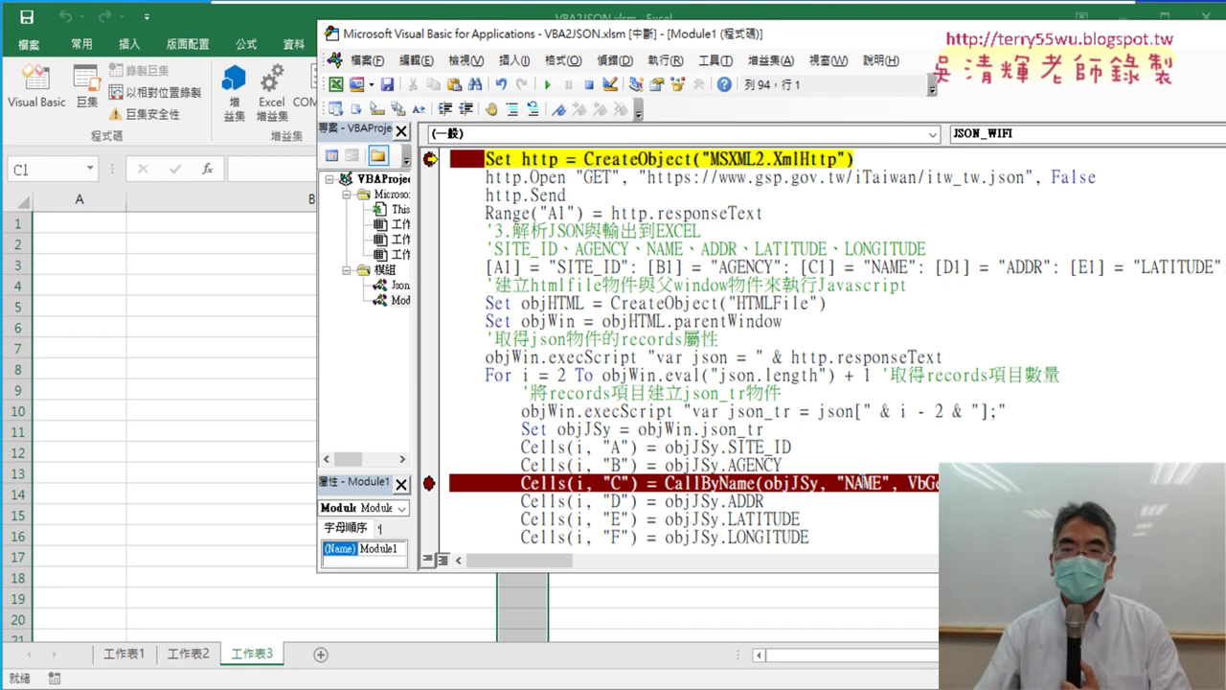
click(547, 86)
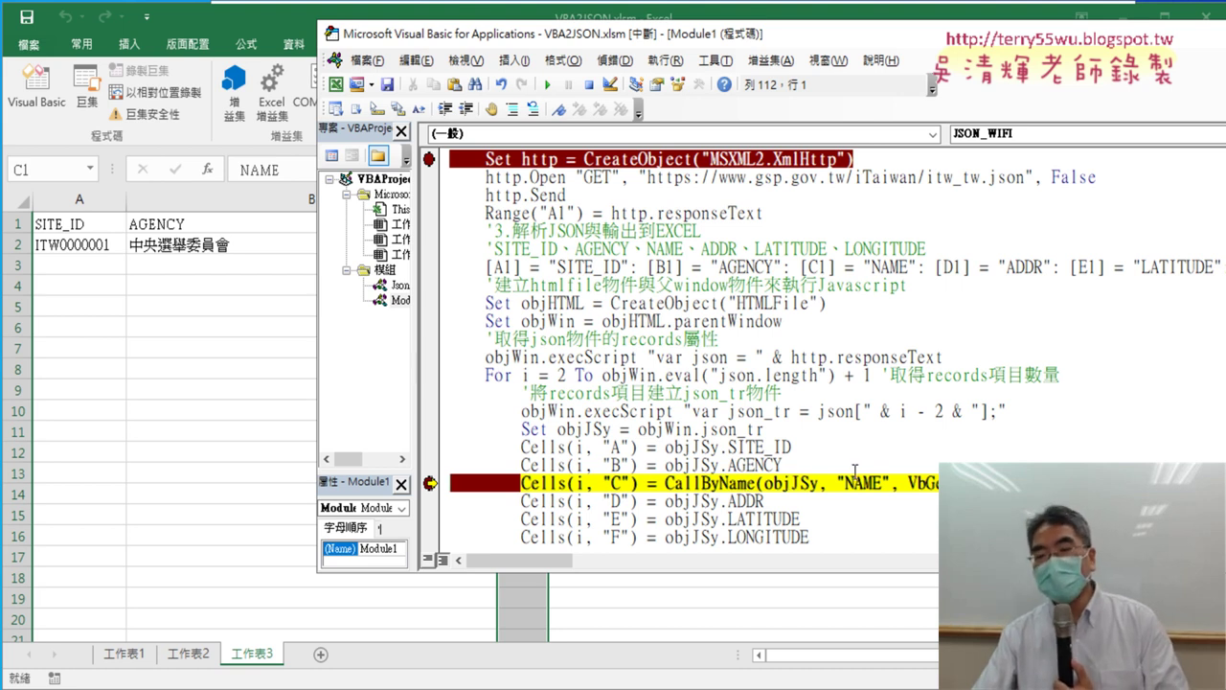
mouse_move(927, 479)
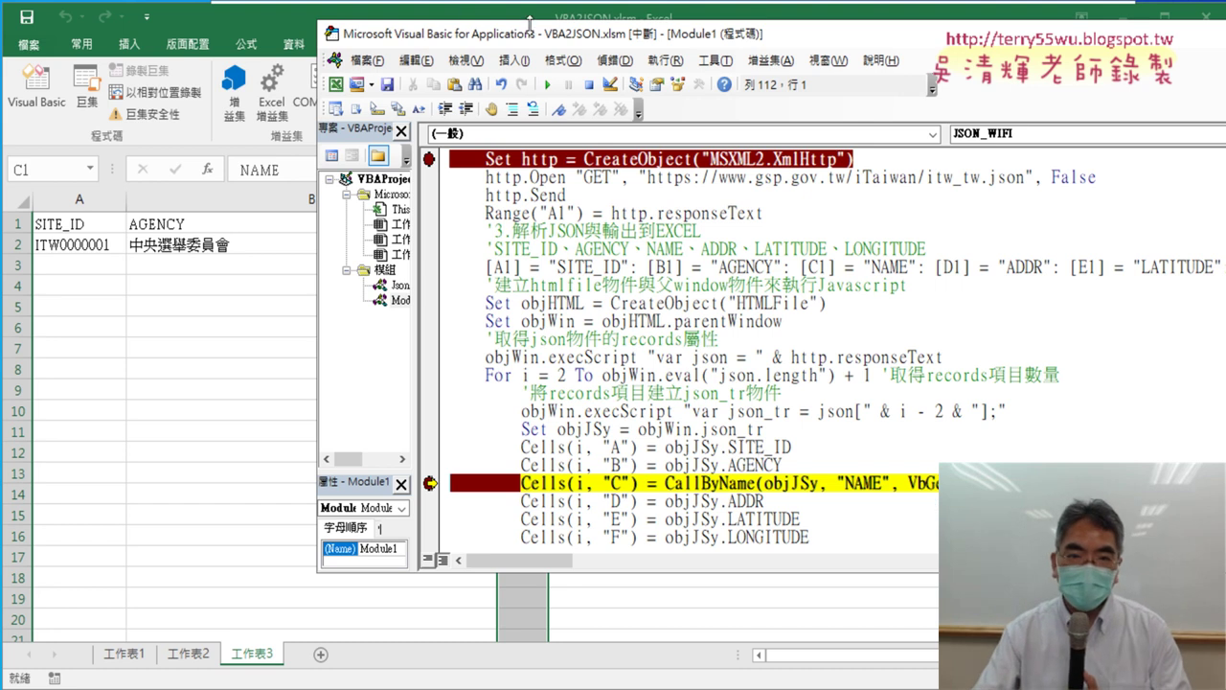
Step: Step over the NAME line so C2 shows 中央聯合辦公大樓南棟, then widen column C to fit
drag(542, 37, 837, 45)
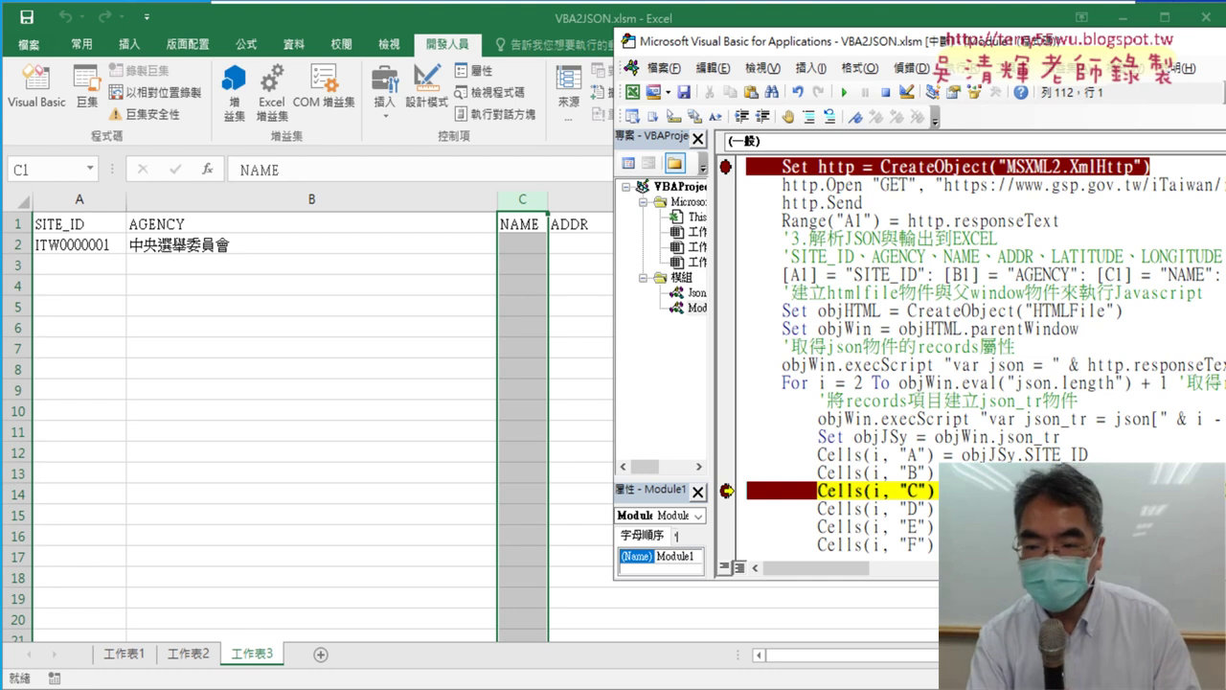
key(F8)
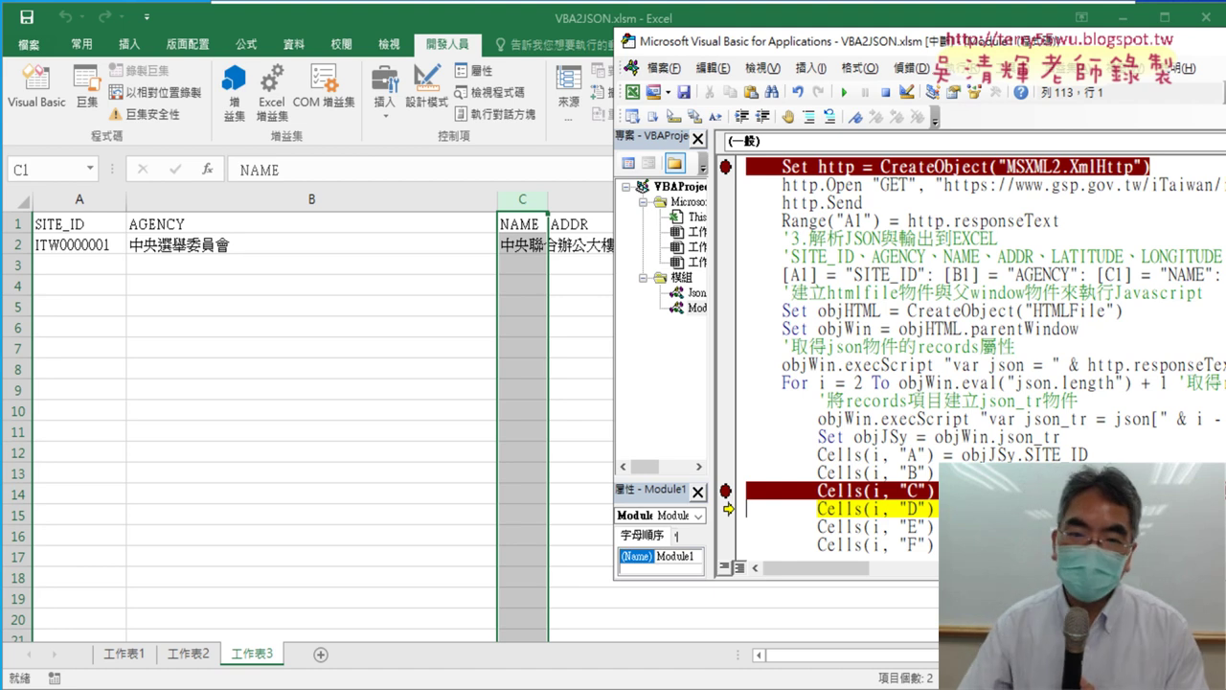
click(499, 200)
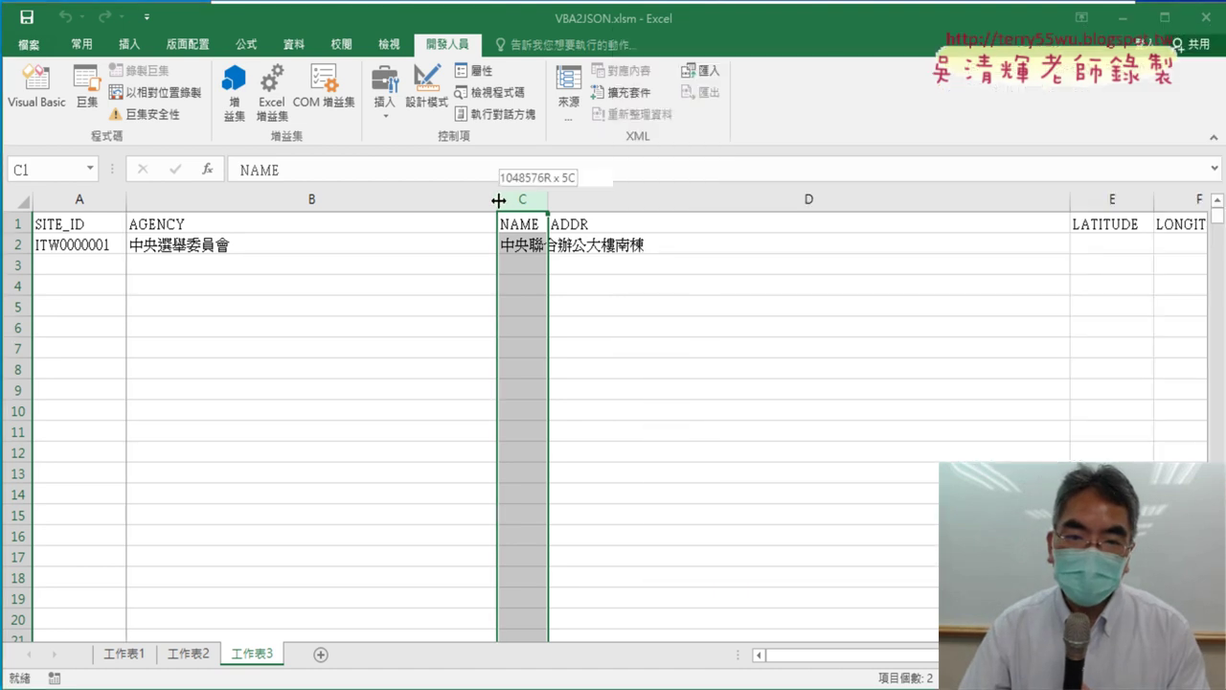
drag(411, 200, 584, 199)
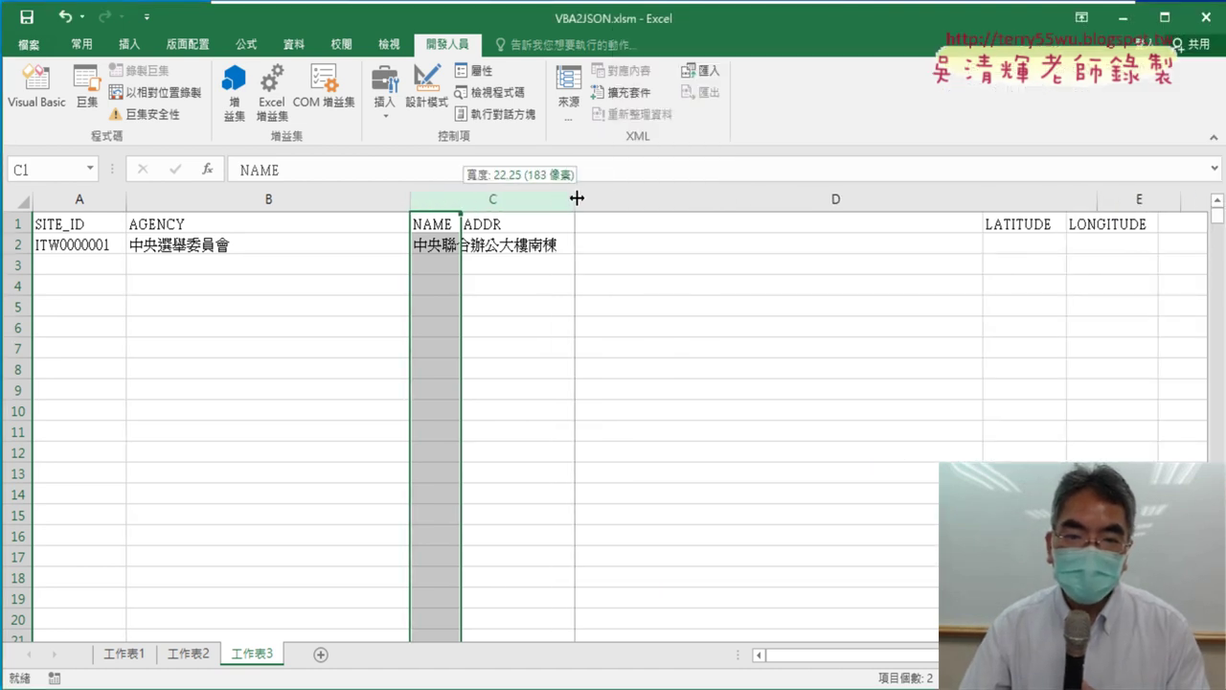
click(542, 240)
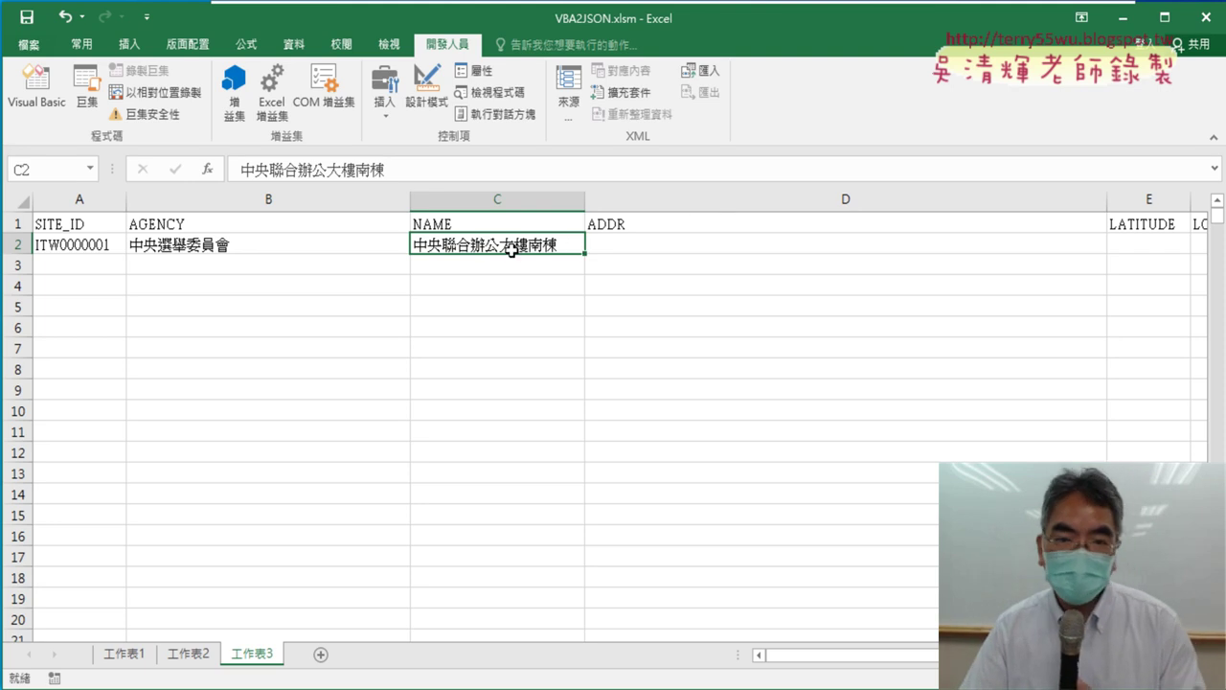
Step: Continue one loop pass, remove the column C breakpoint, and let JSON_WIFI run to completion
click(154, 92)
click(37, 84)
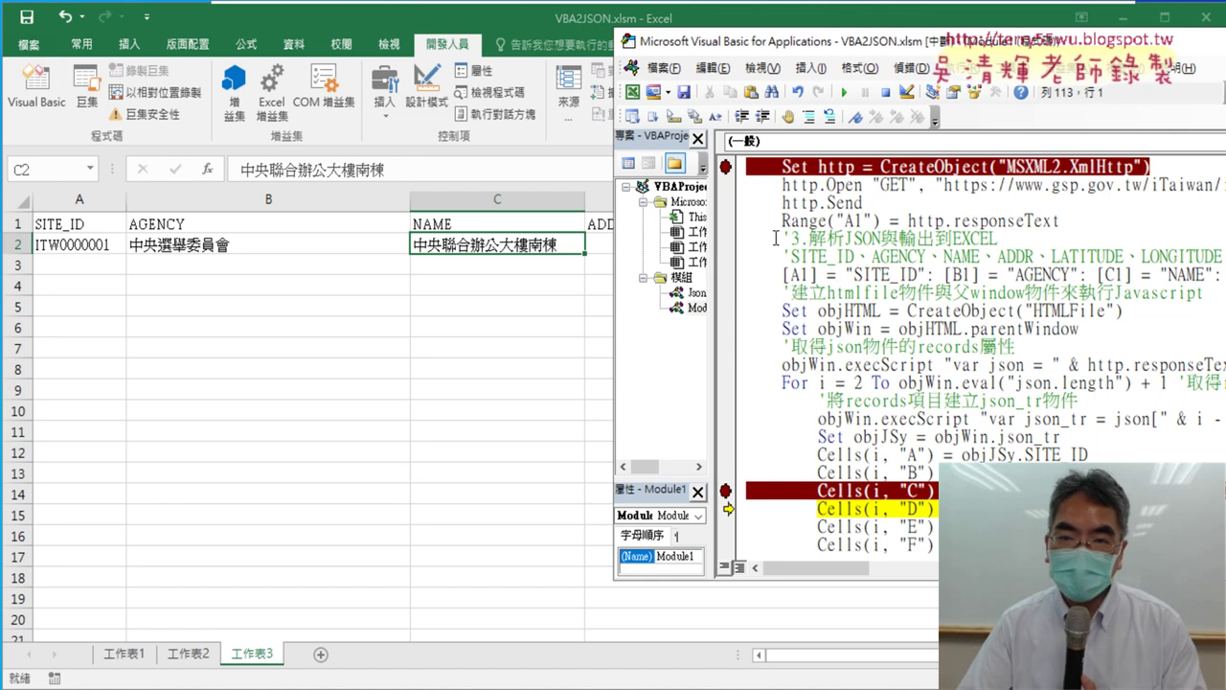
click(843, 92)
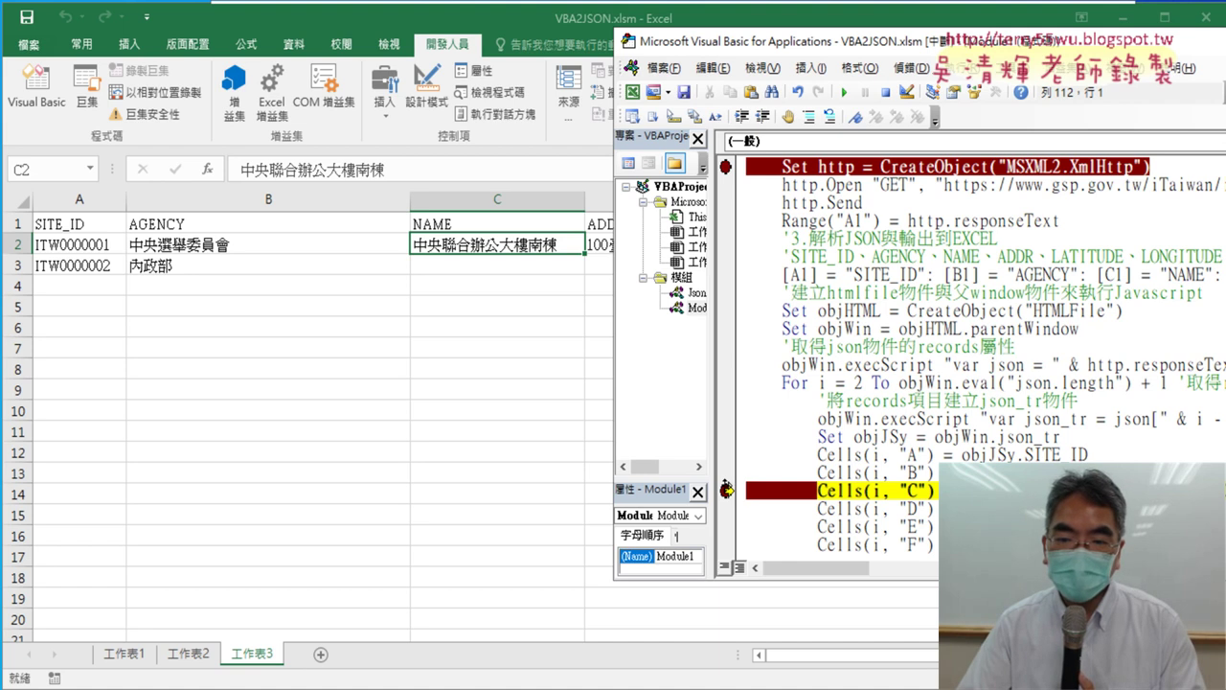
click(726, 490)
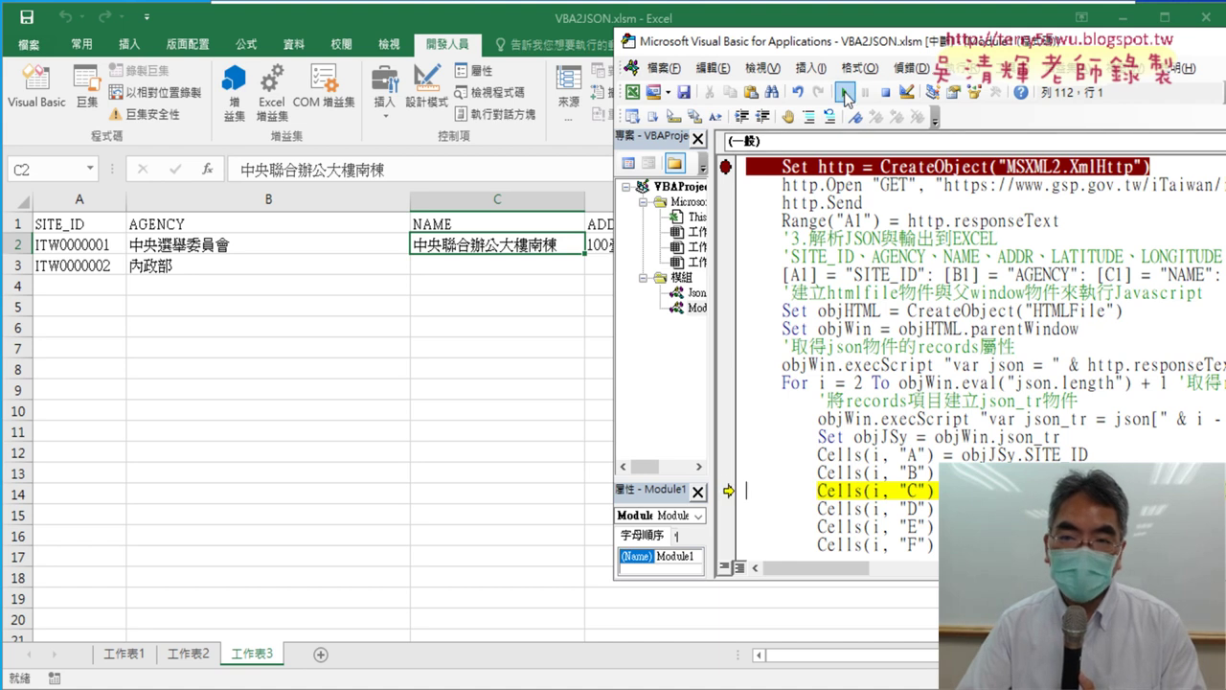
click(845, 94)
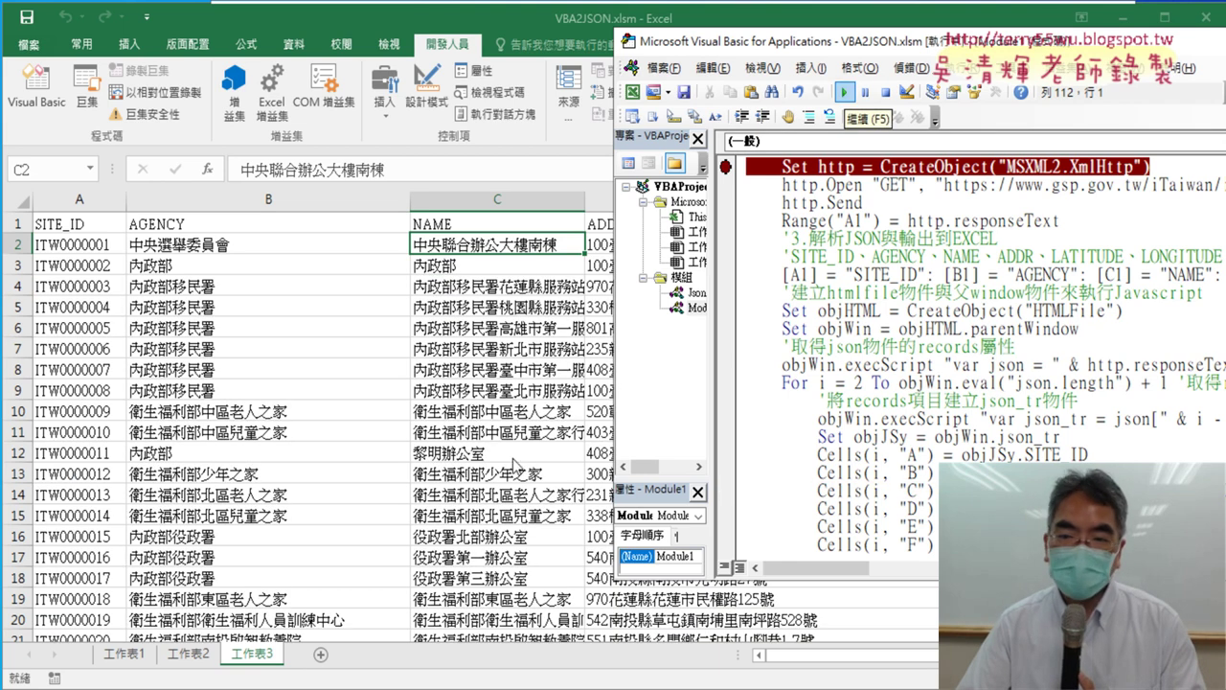
Step: Select the LATITUDE and LONGITUDE columns and look at the Insert 3D Map options
click(544, 383)
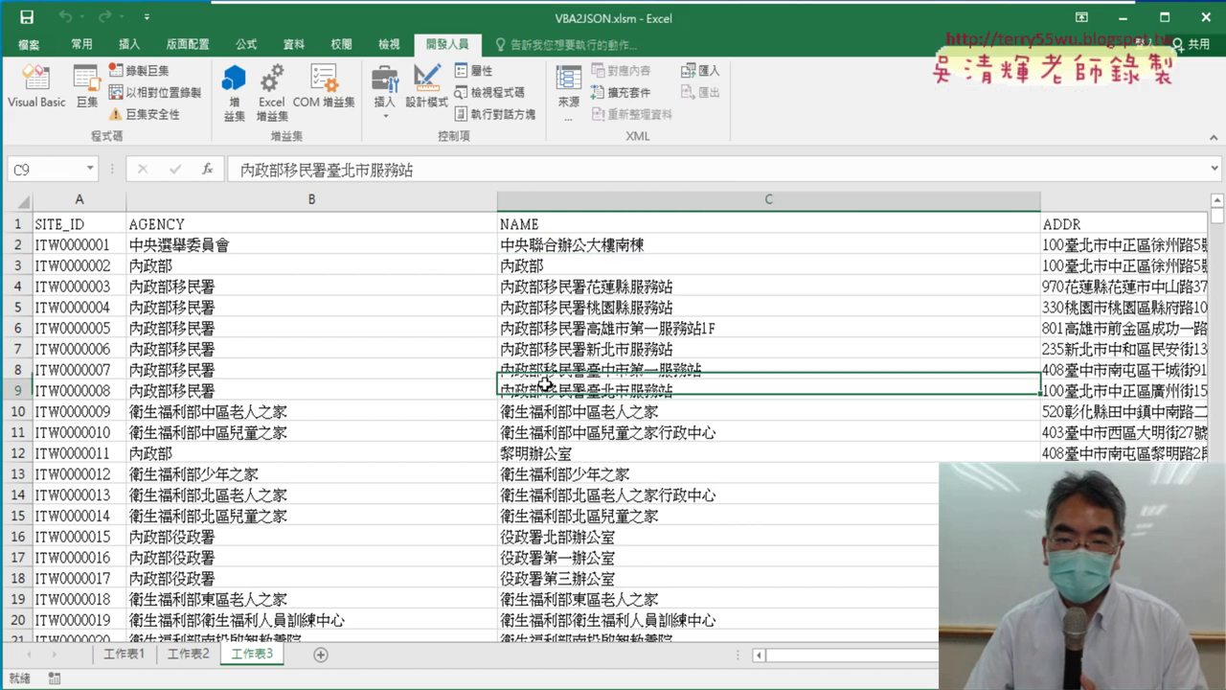
drag(802, 667, 903, 656)
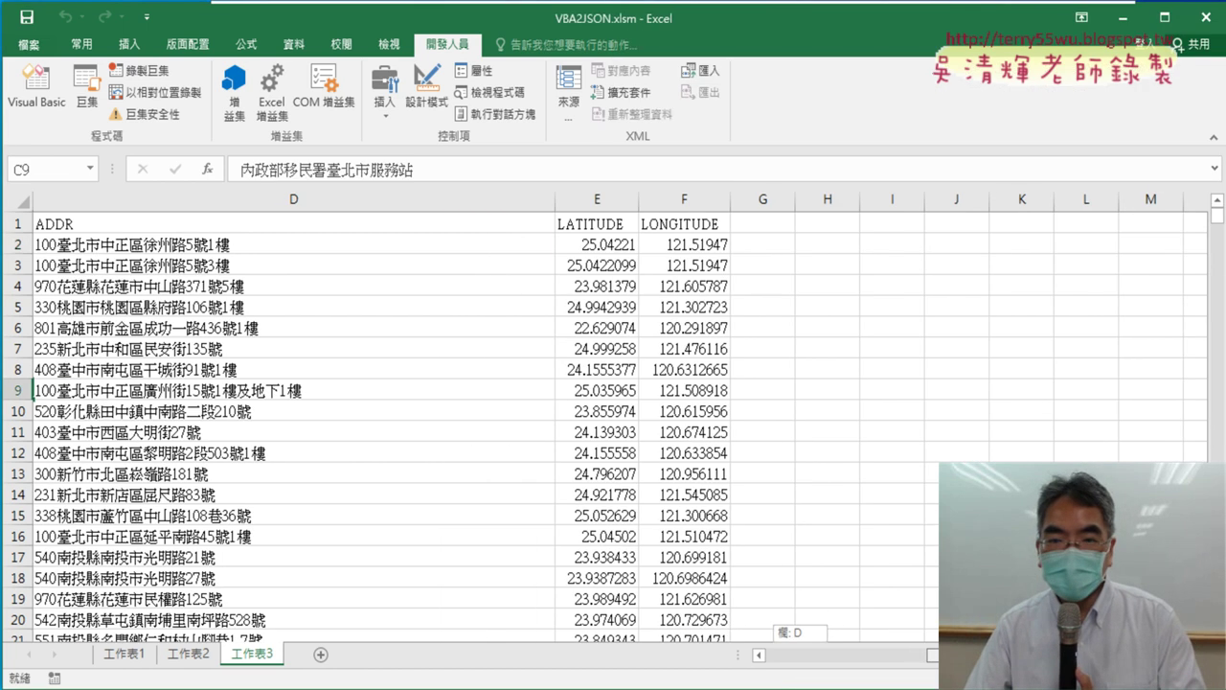
drag(599, 197, 680, 198)
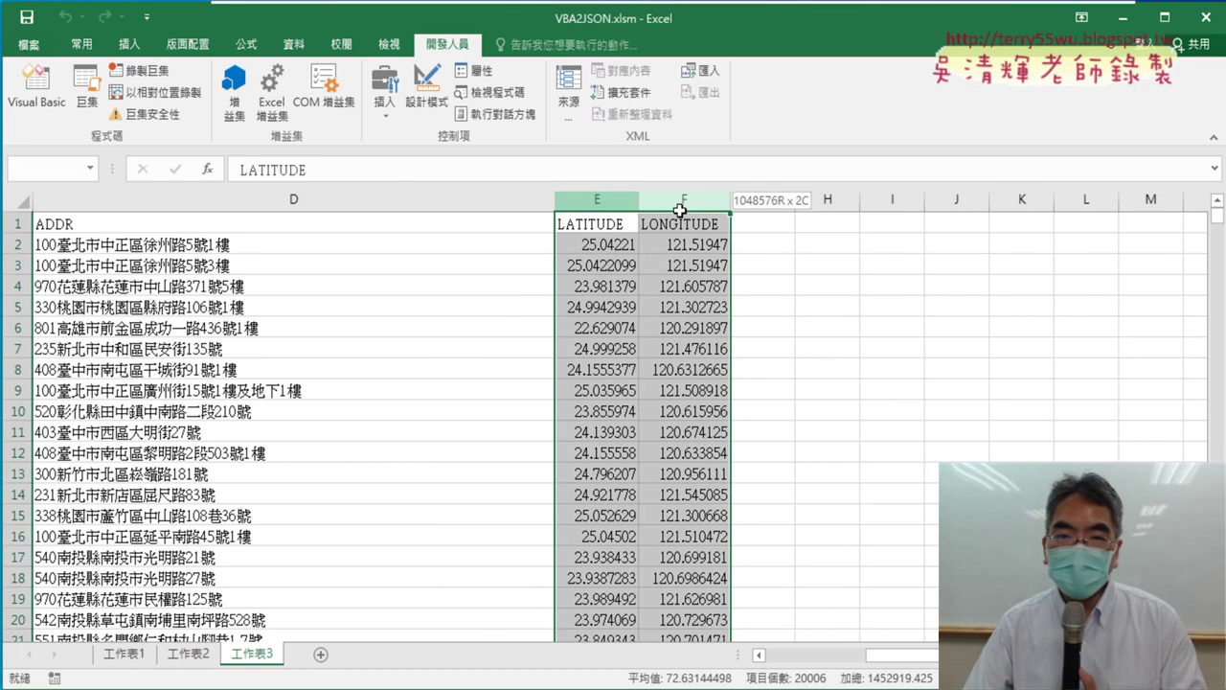
click(130, 44)
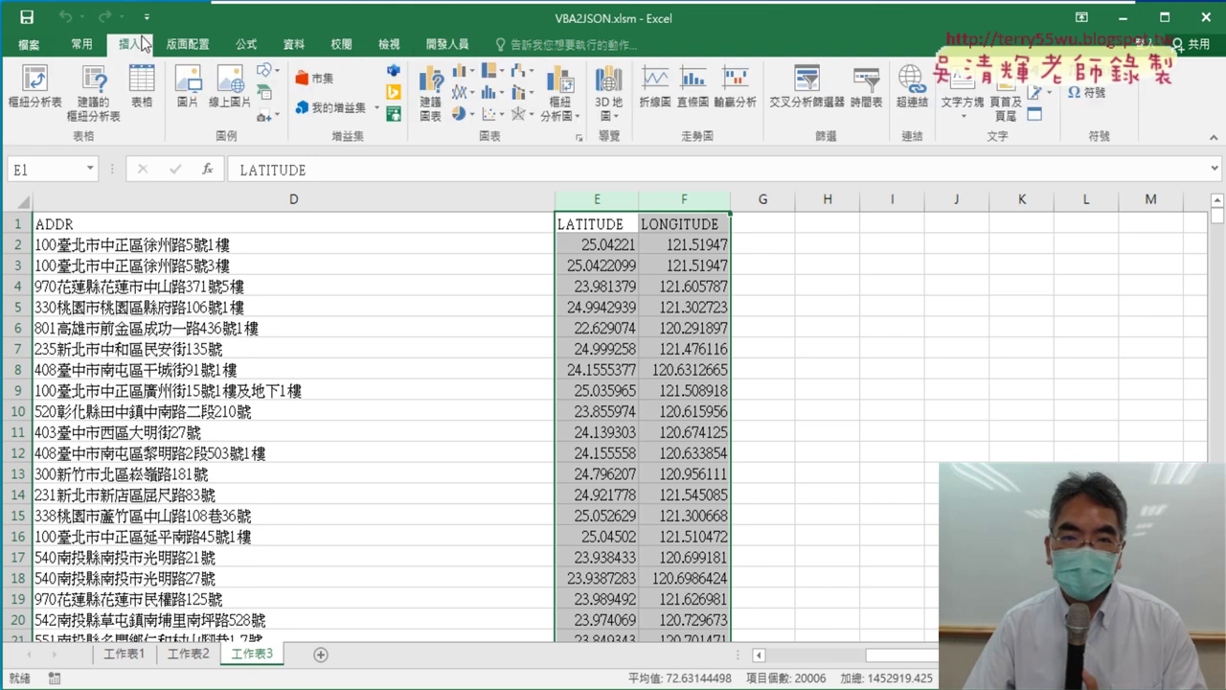
click(615, 117)
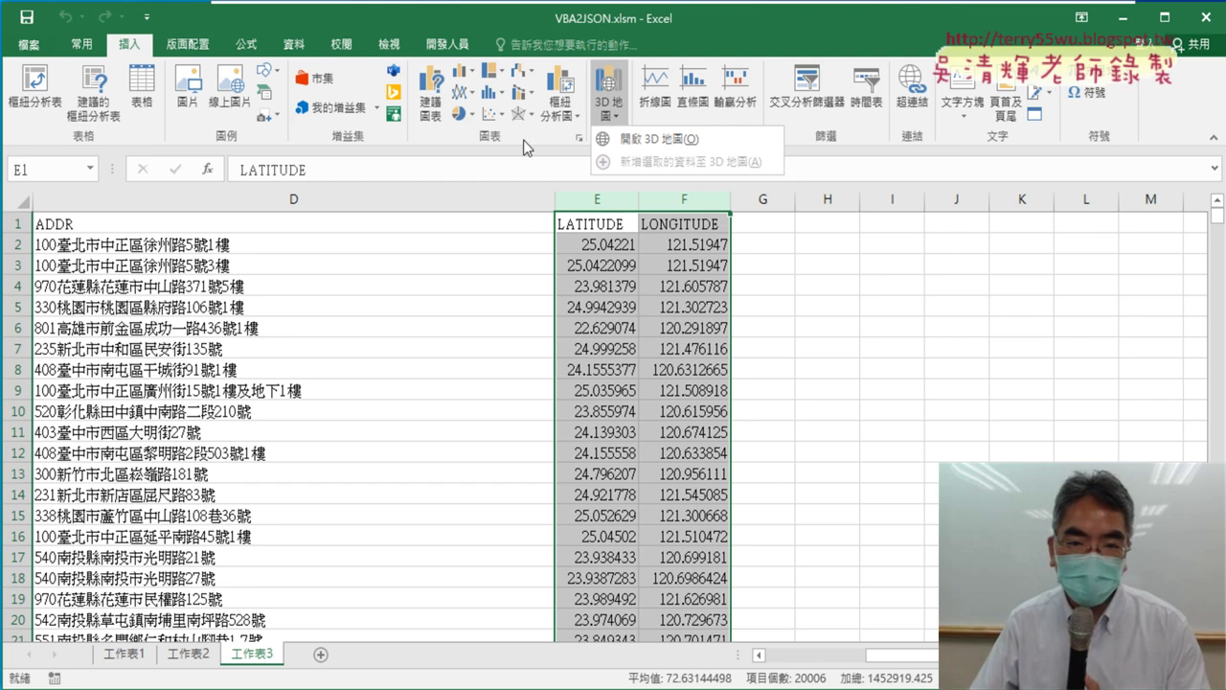
Step: Check the ADDR column runs down to row 10003, then return to the SITE_ID header
click(236, 223)
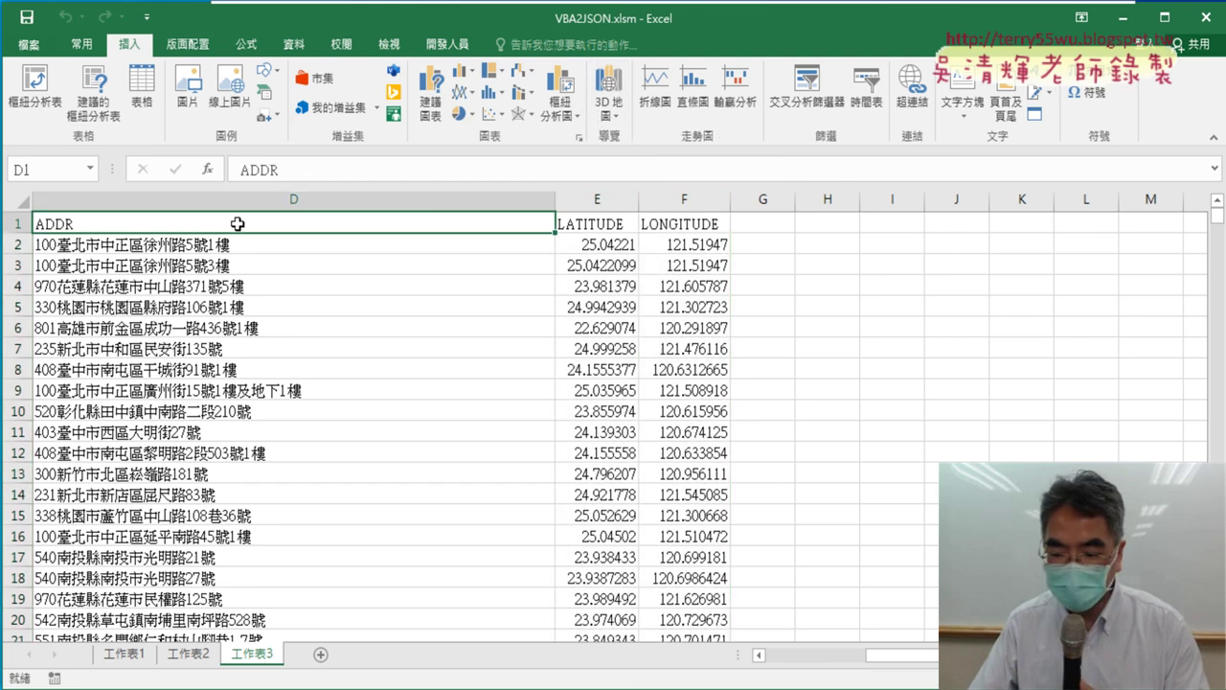
key(ctrl+Down)
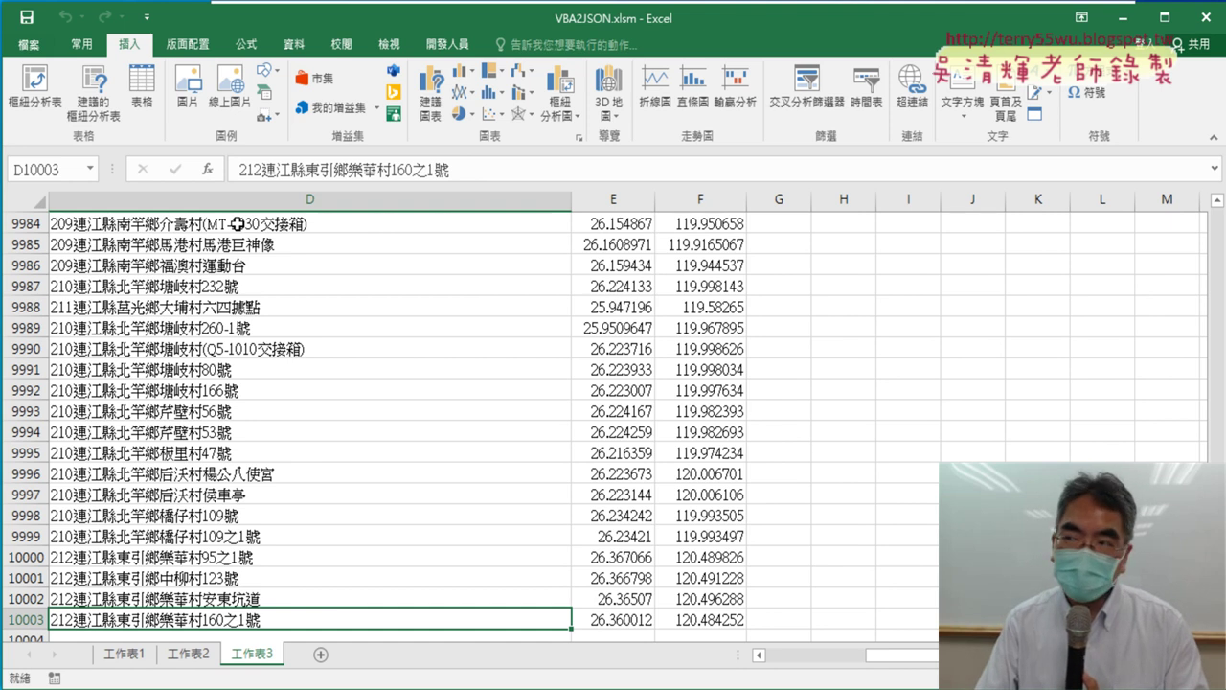
key(ctrl+Up)
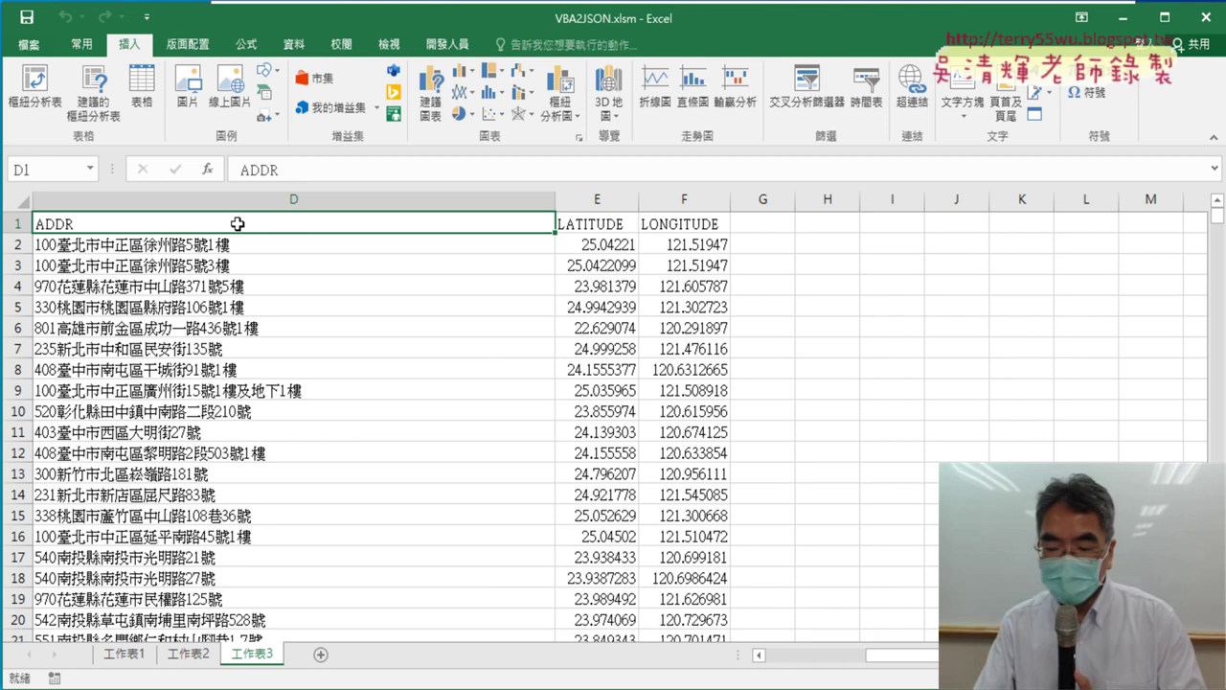
key(ctrl+Left)
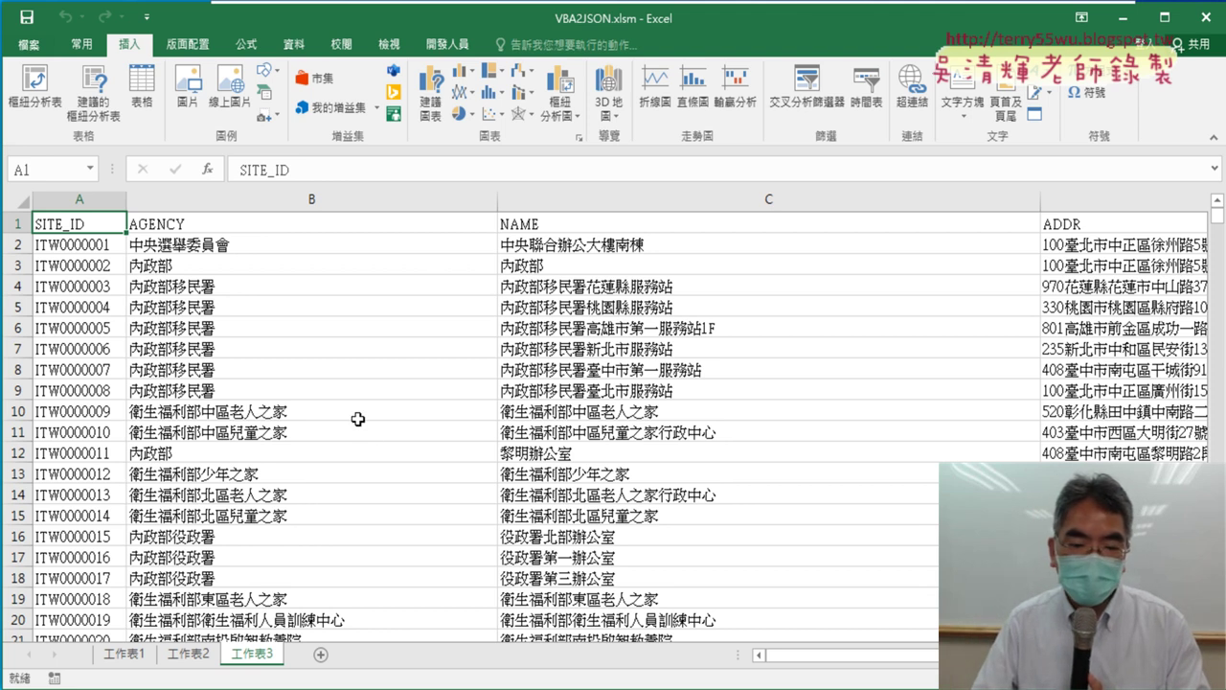
Step: Switch to the JSON import notes Google Doc and scroll down to the macro code
mouse_move(565, 680)
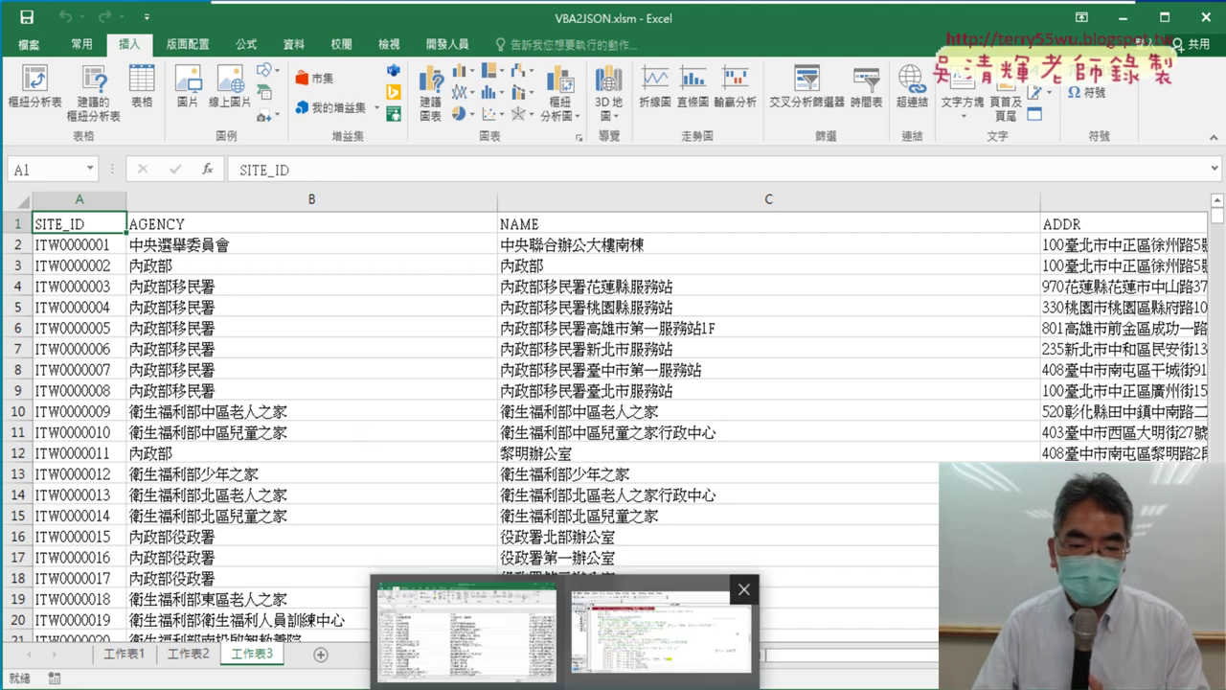
click(364, 622)
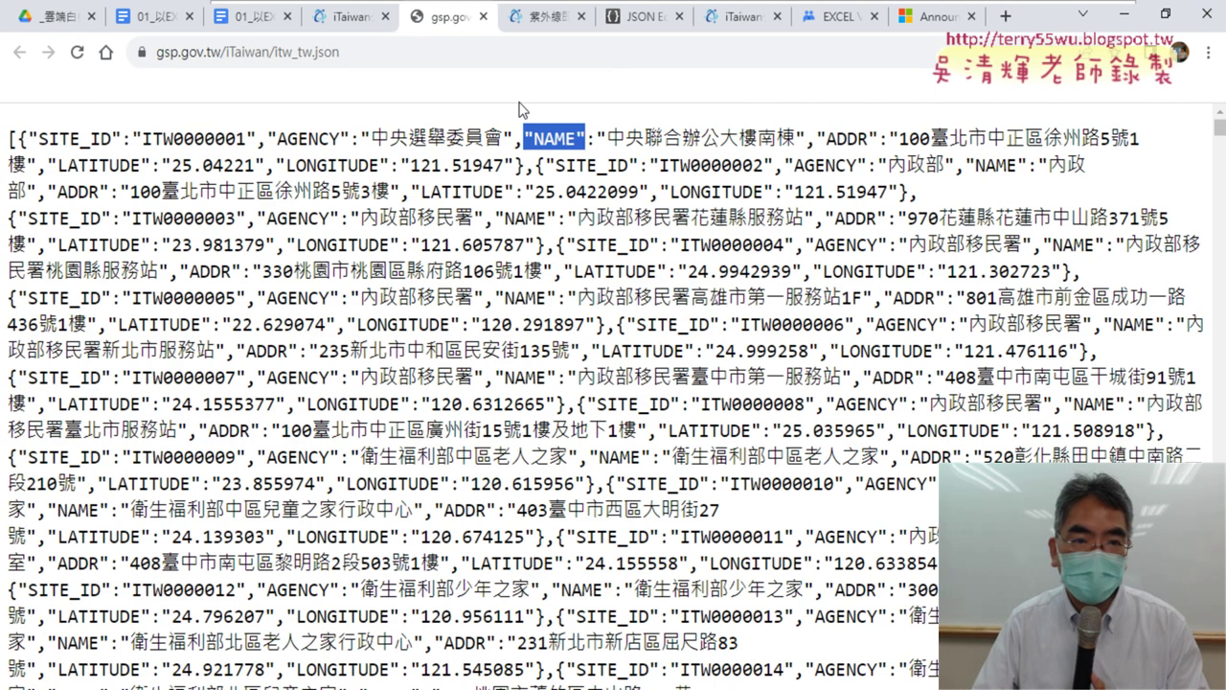
click(153, 19)
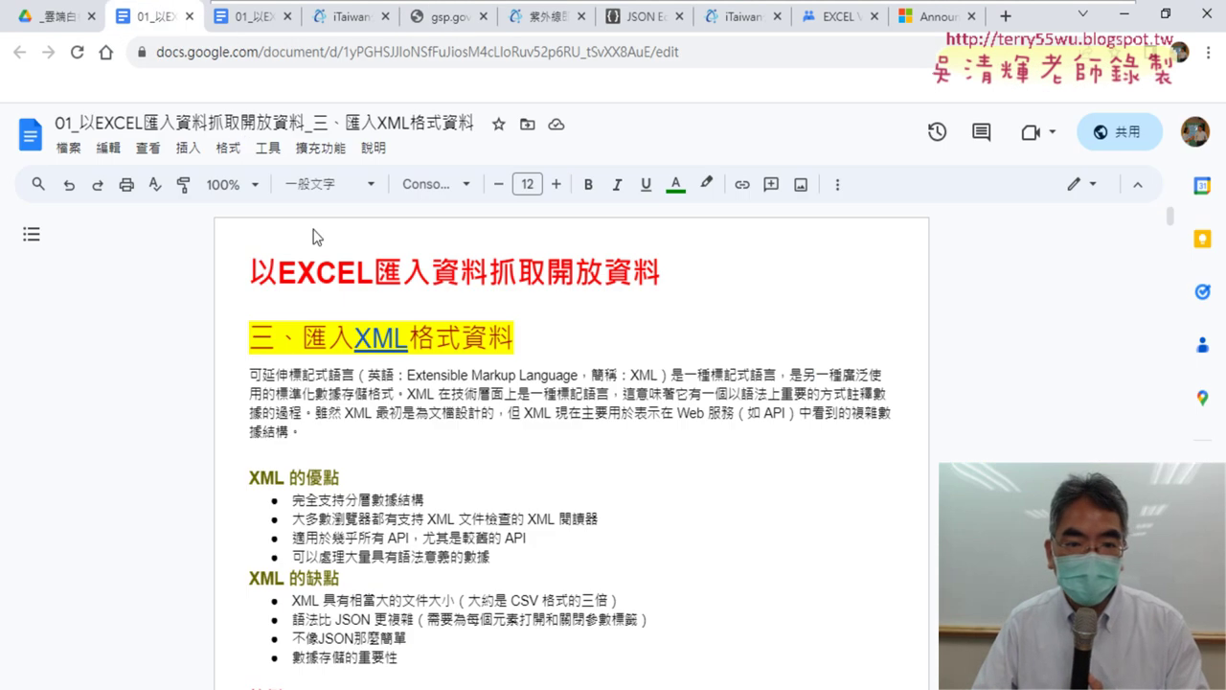
click(254, 16)
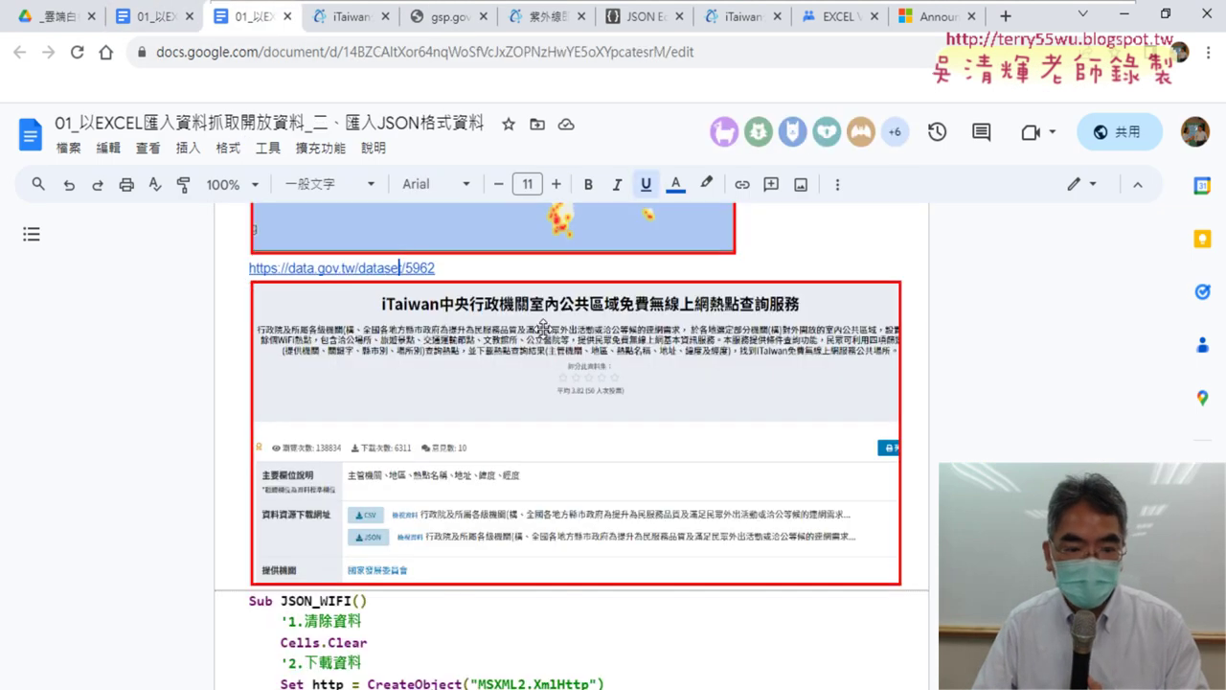
scroll(538, 356, down, 1)
scroll(538, 356, down, 4)
scroll(556, 350, down, 3)
scroll(574, 339, down, 2)
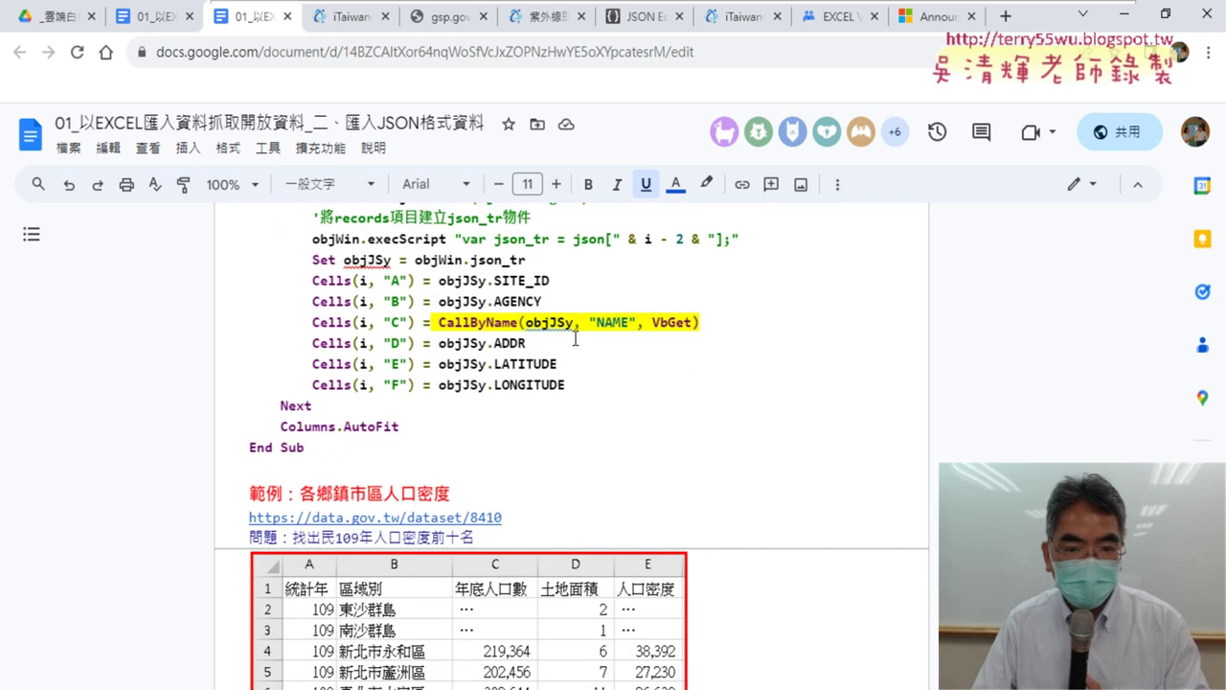
Step: Rewrite the column C line as Cells(i, "C") = objJSy.NAME, dropping CallByName and VbGet
click(548, 324)
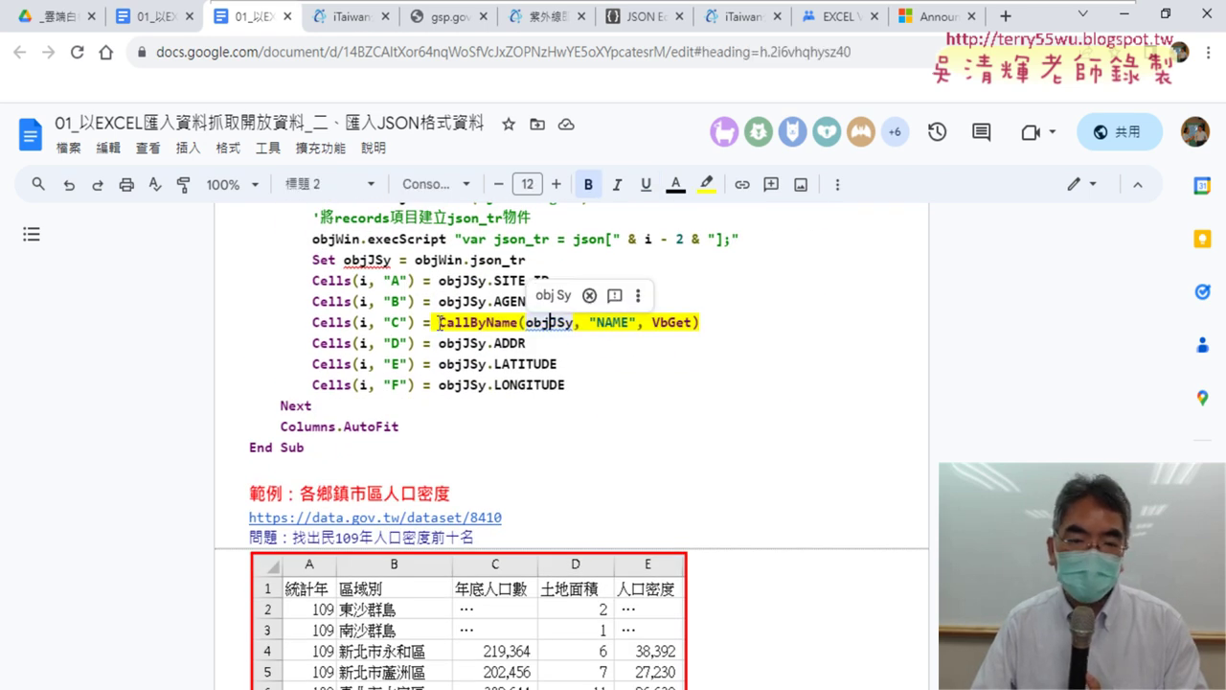
mouse_move(440, 323)
mouse_down()
mouse_move(593, 322)
mouse_move(542, 320)
mouse_up()
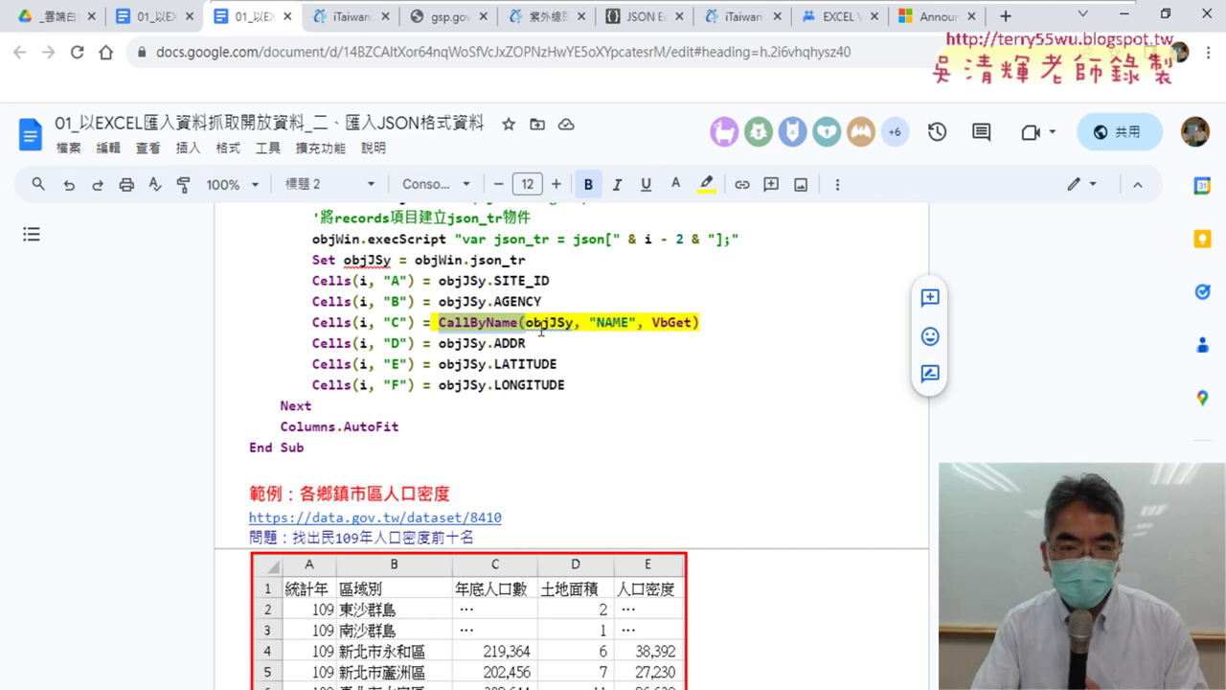
key(BackSpace)
key(Right)
key(Right)
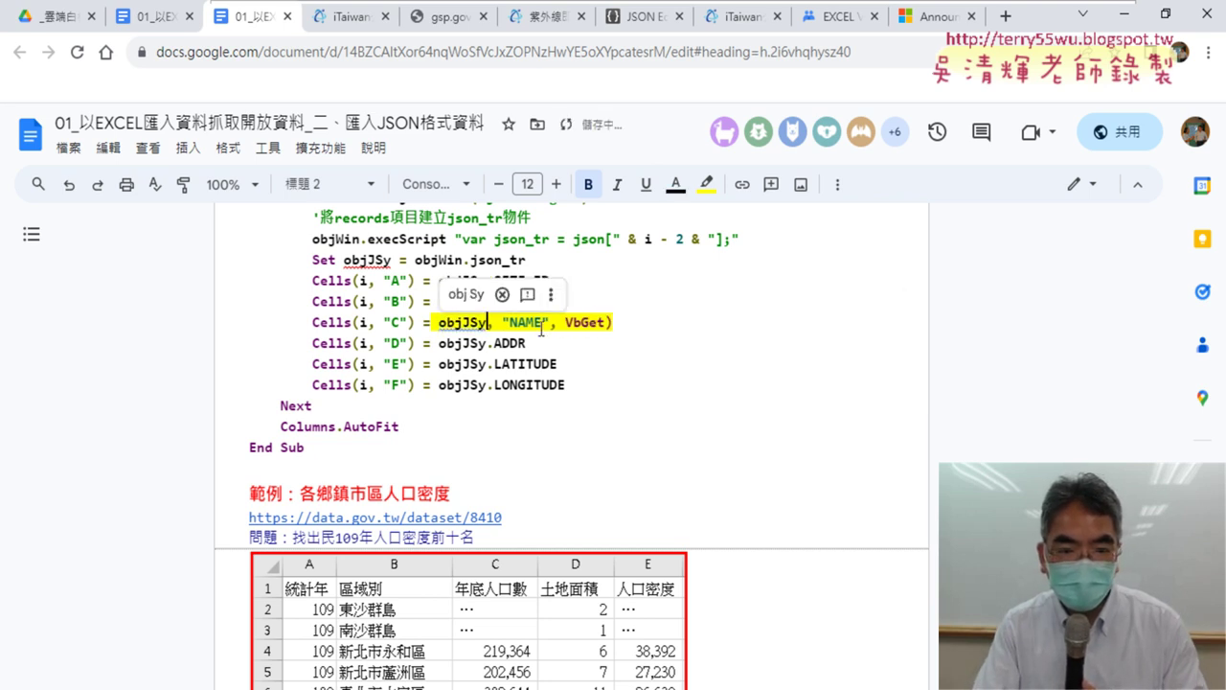
key(Delete)
key(Delete)
key(Delete)
text(.)
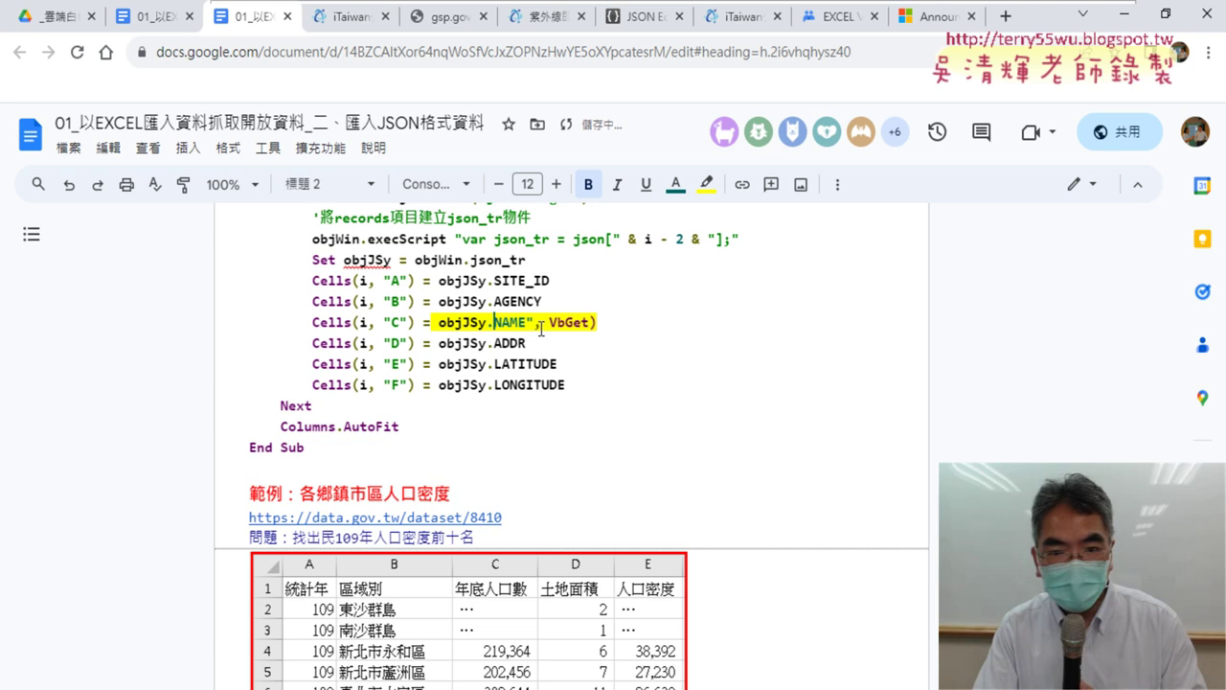
key(Delete)
key(Delete)
key(Delete)
key(Delete)
key(Delete)
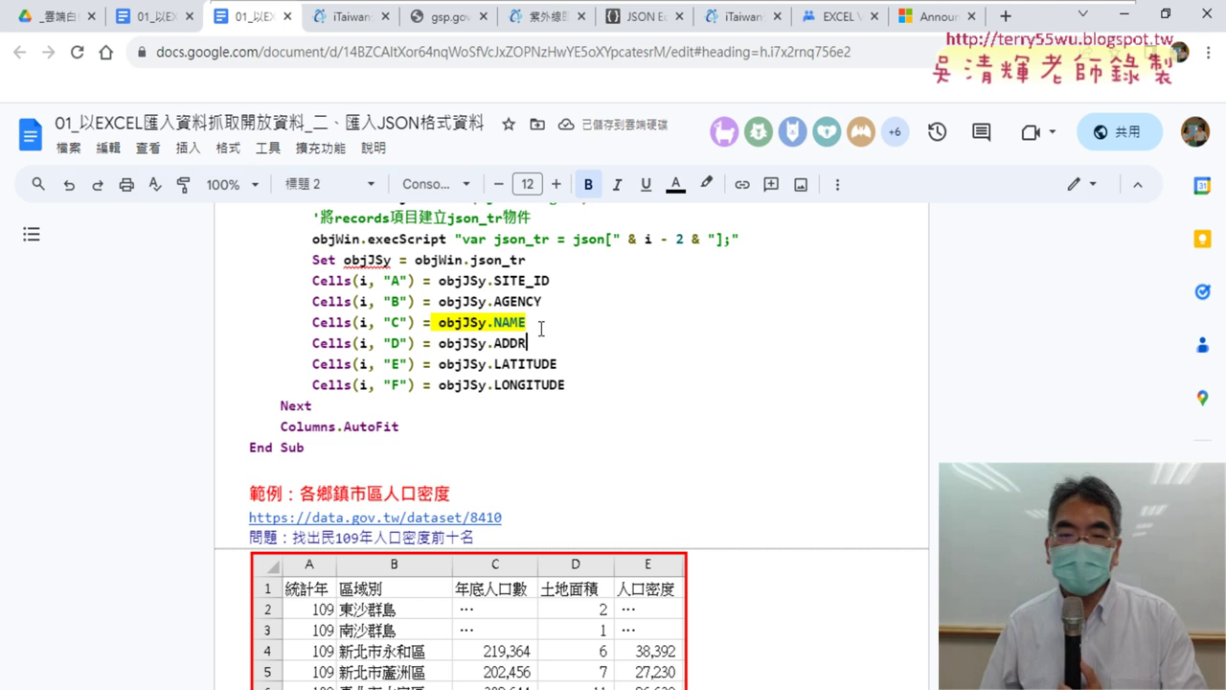
click(283, 465)
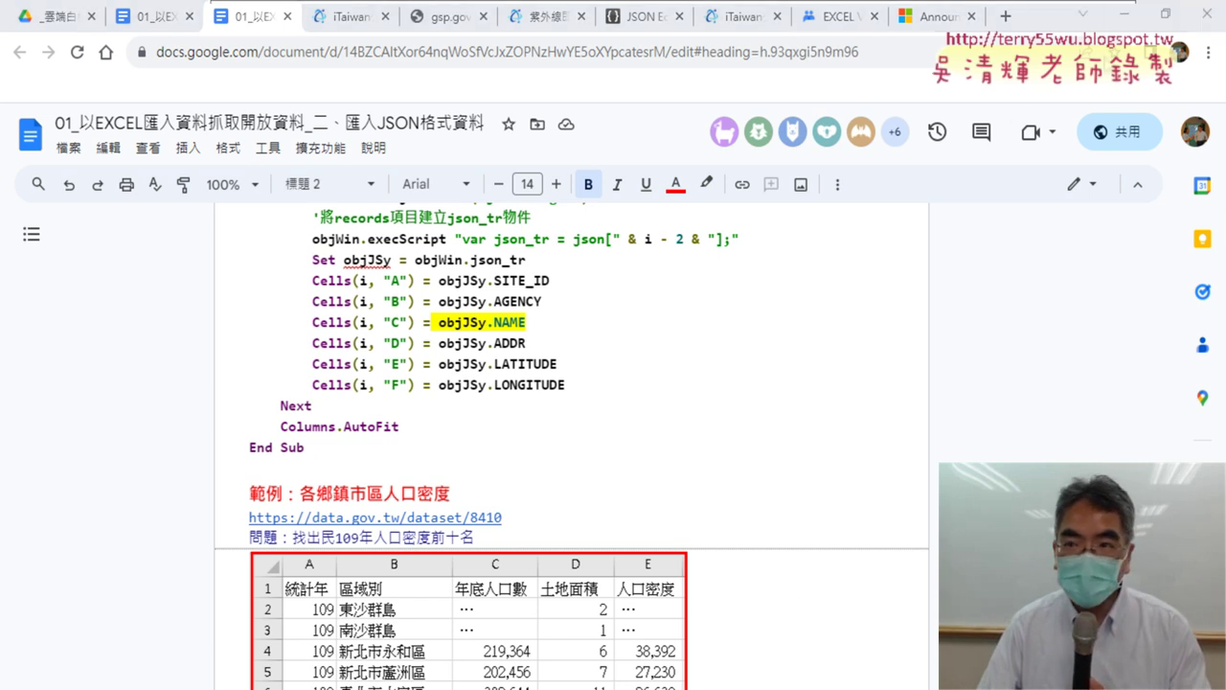
mouse_move(1068, 9)
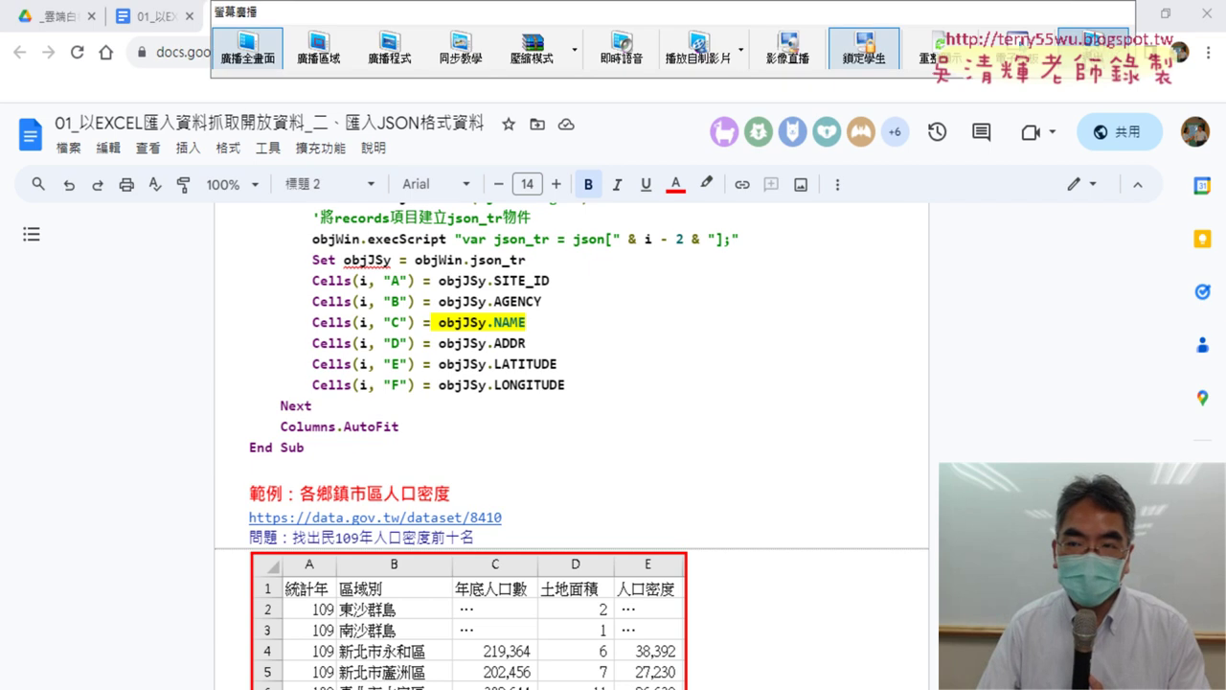
click(1090, 63)
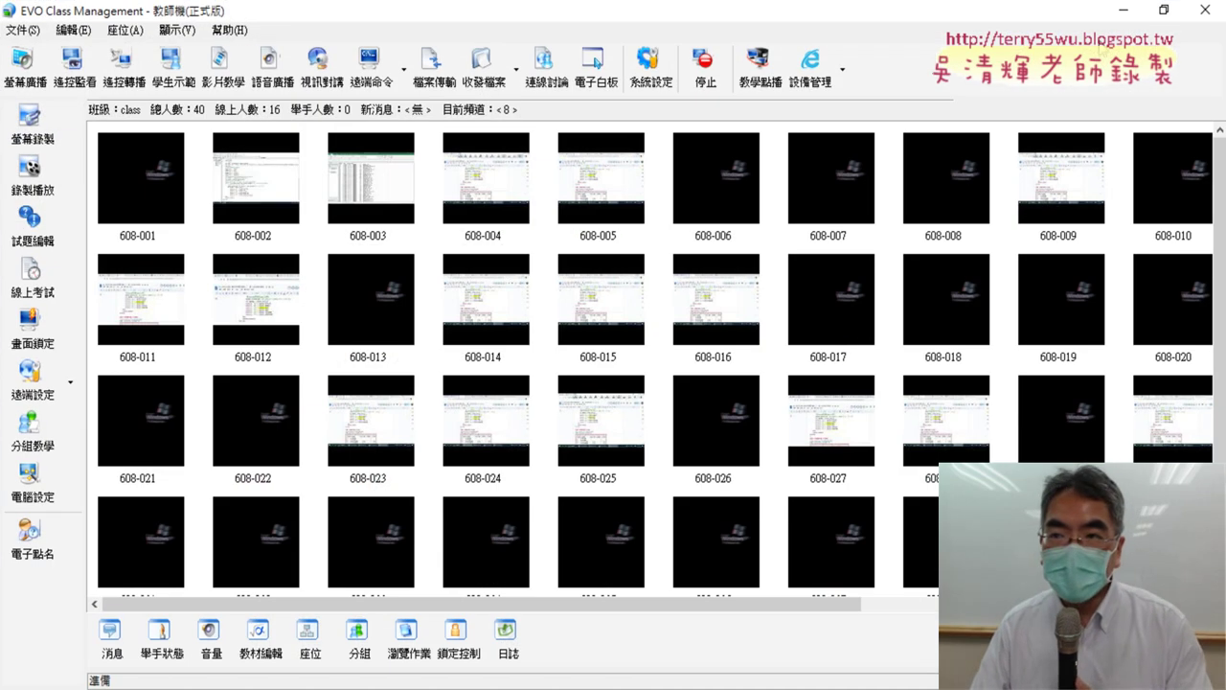
click(1123, 9)
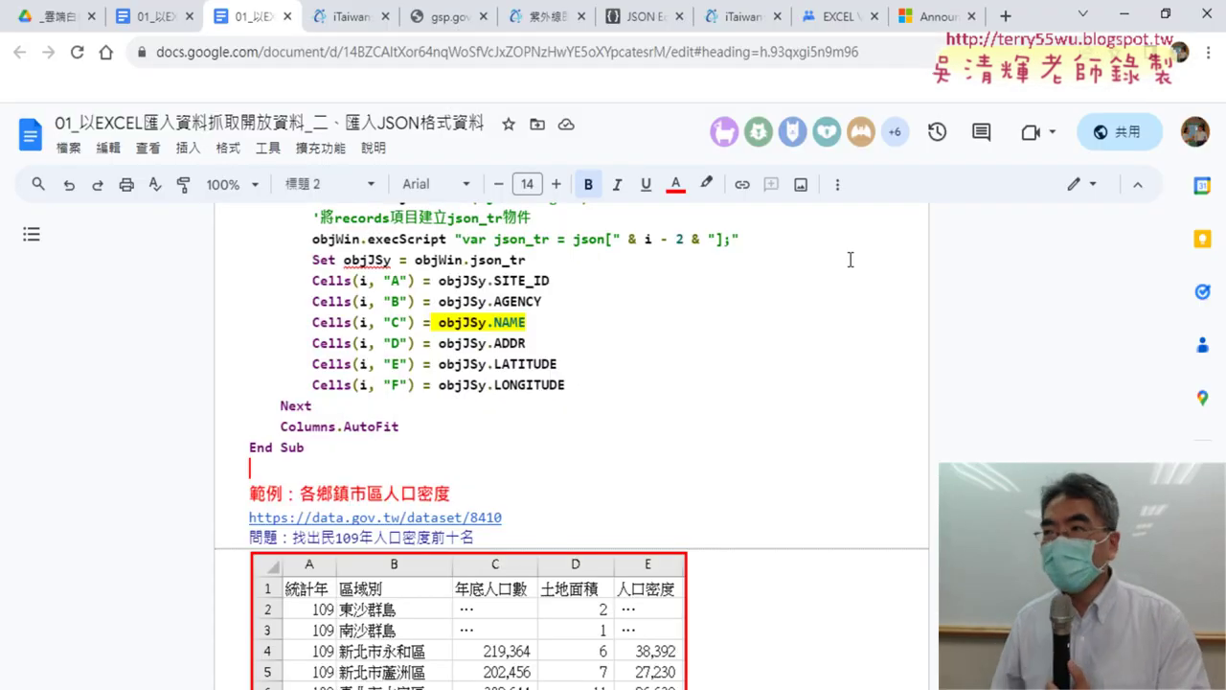